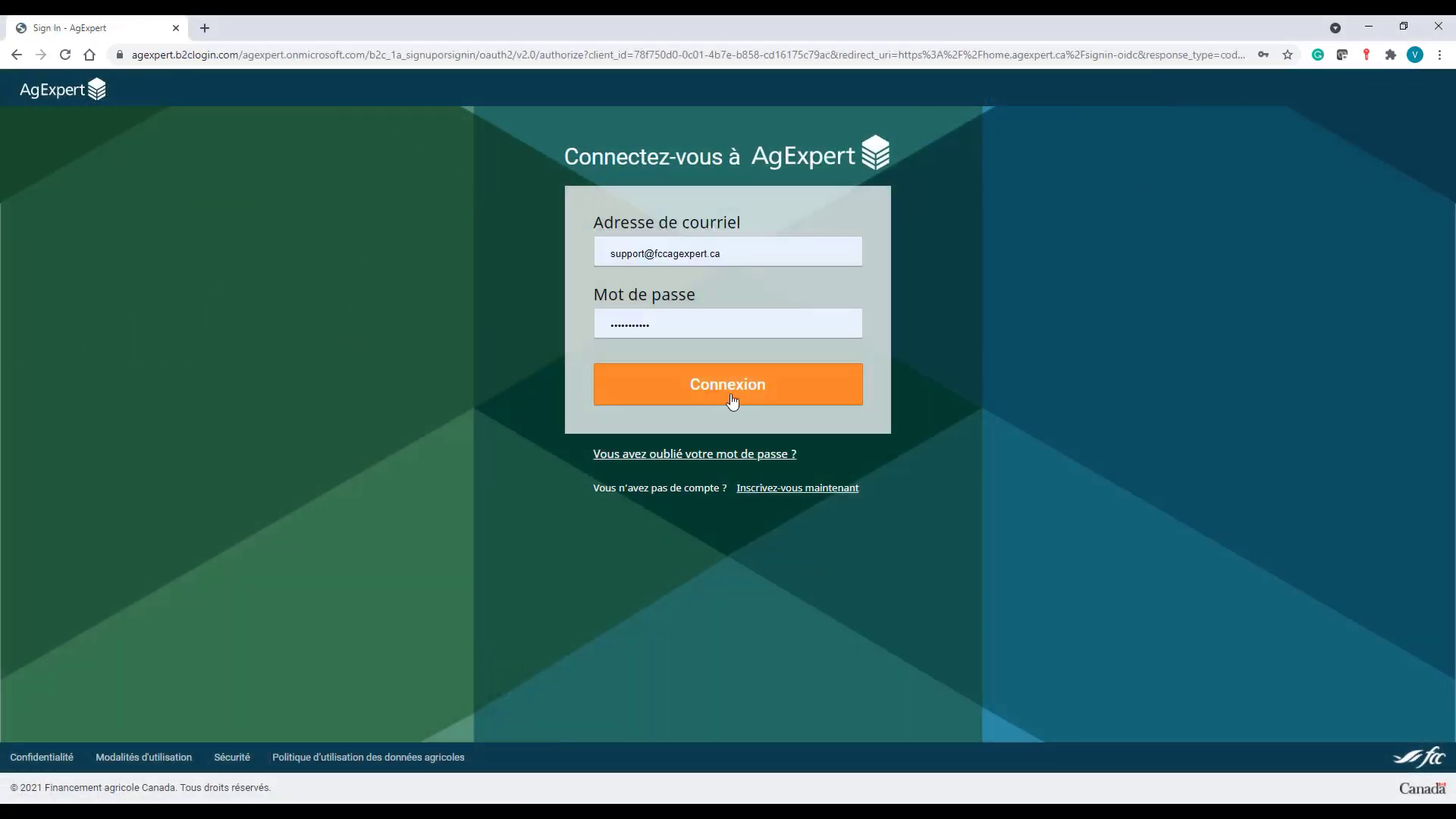
Step: Sign in to the farm's books and go to the Chart of accounts page
left_click(749, 389)
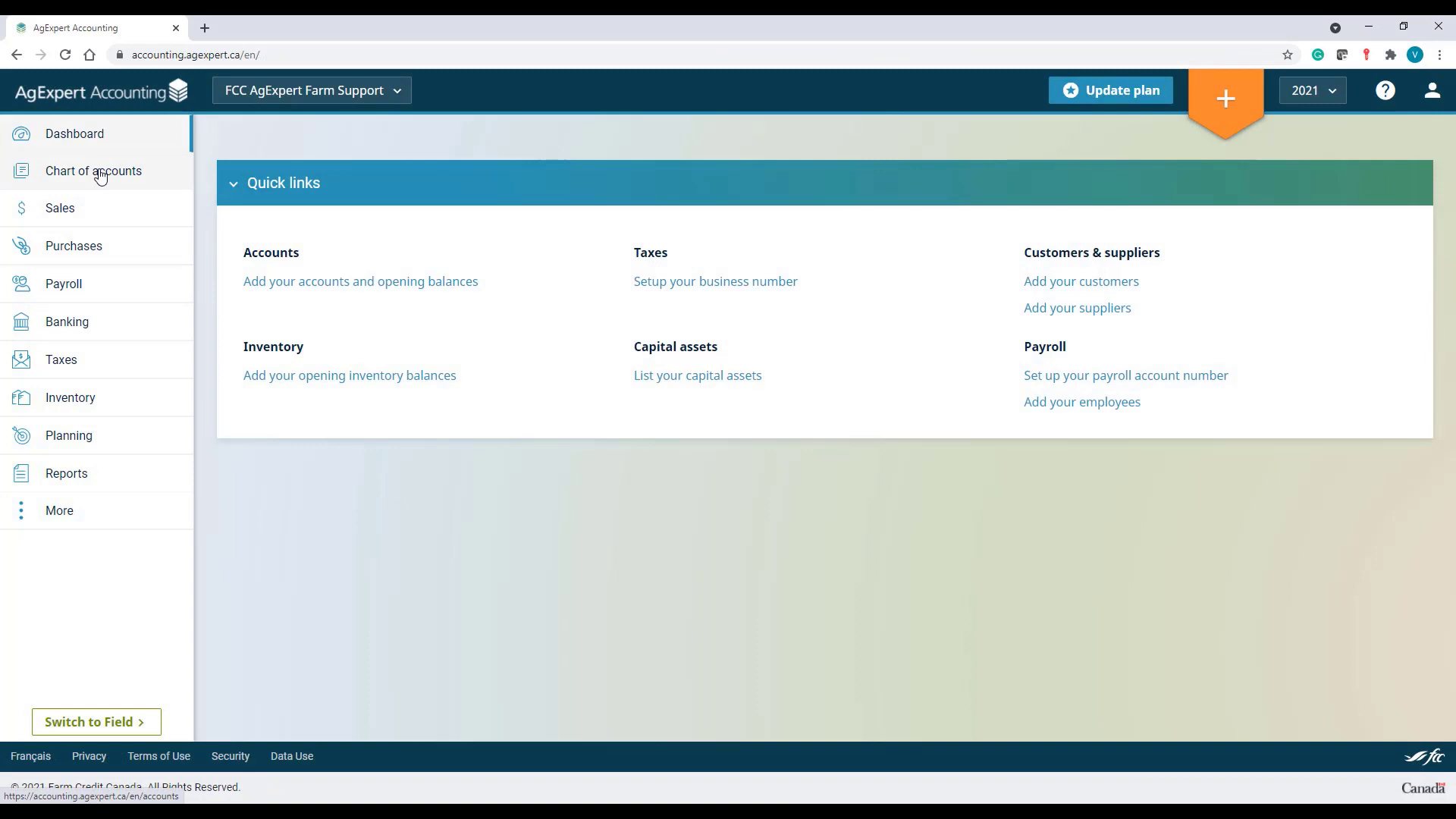
left_click(96, 178)
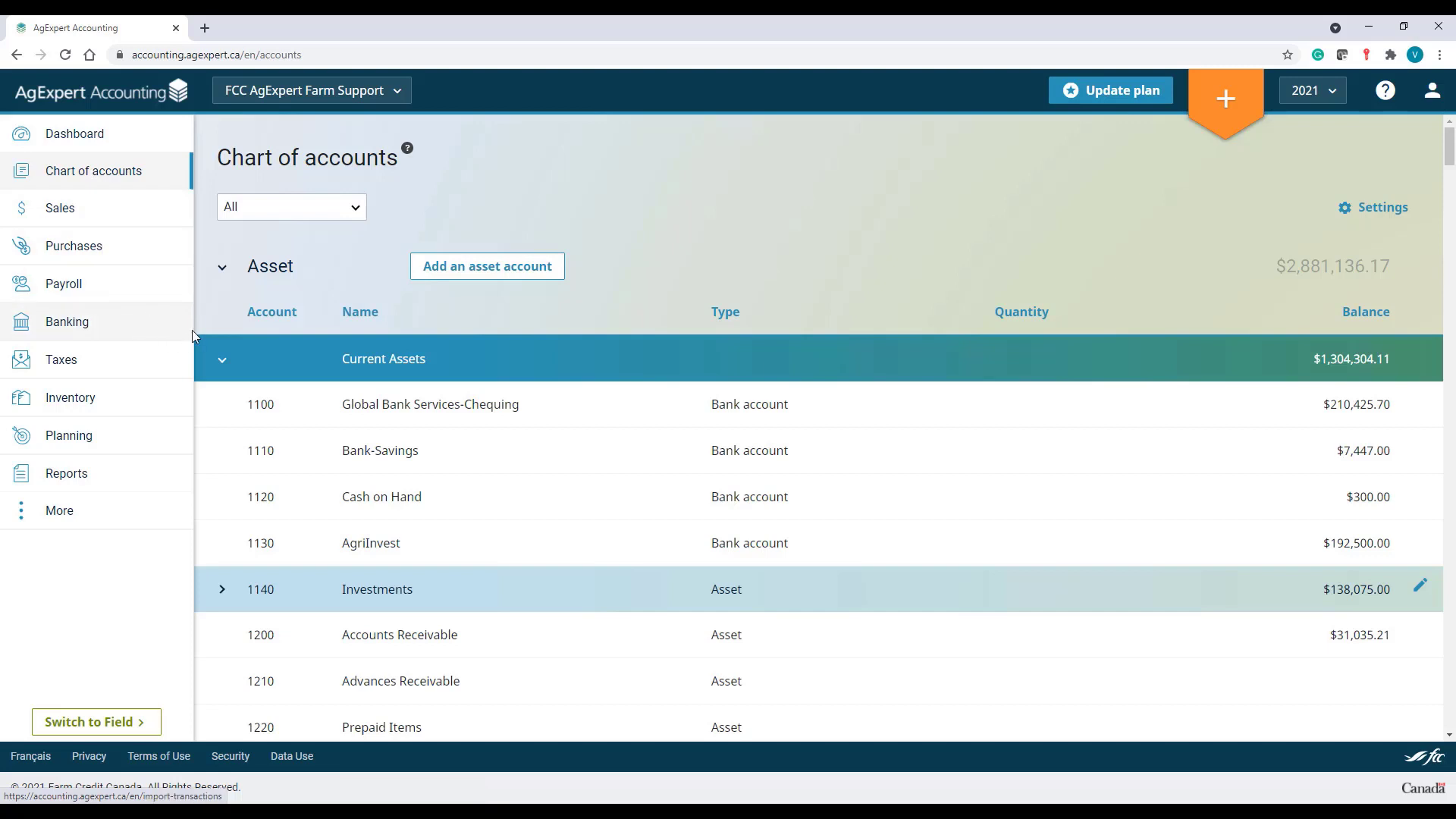
left_click(351, 216)
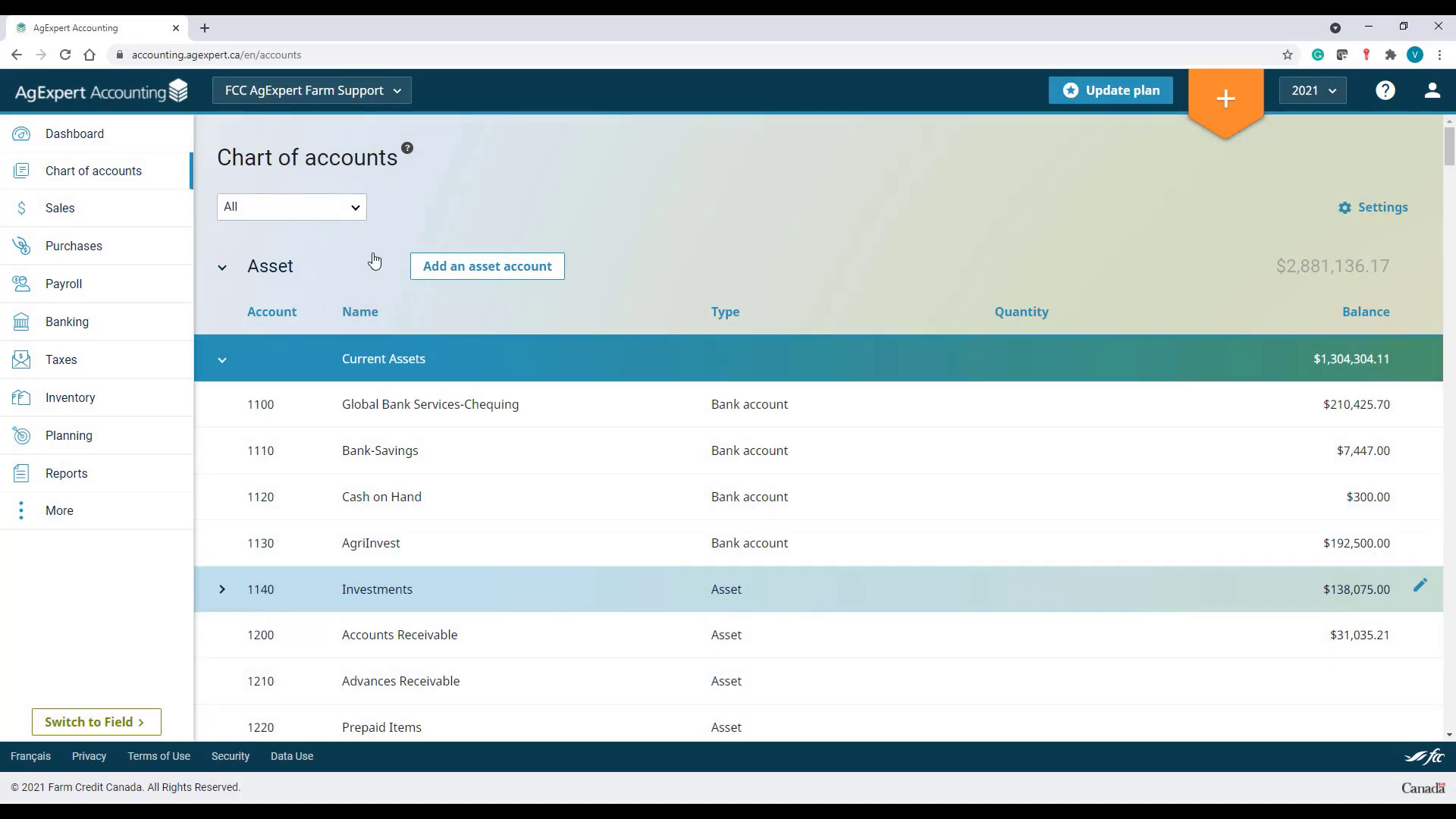
Step: Filter the chart to Asset accounts, scroll through them, then switch the filter to Liability
left_click(349, 208)
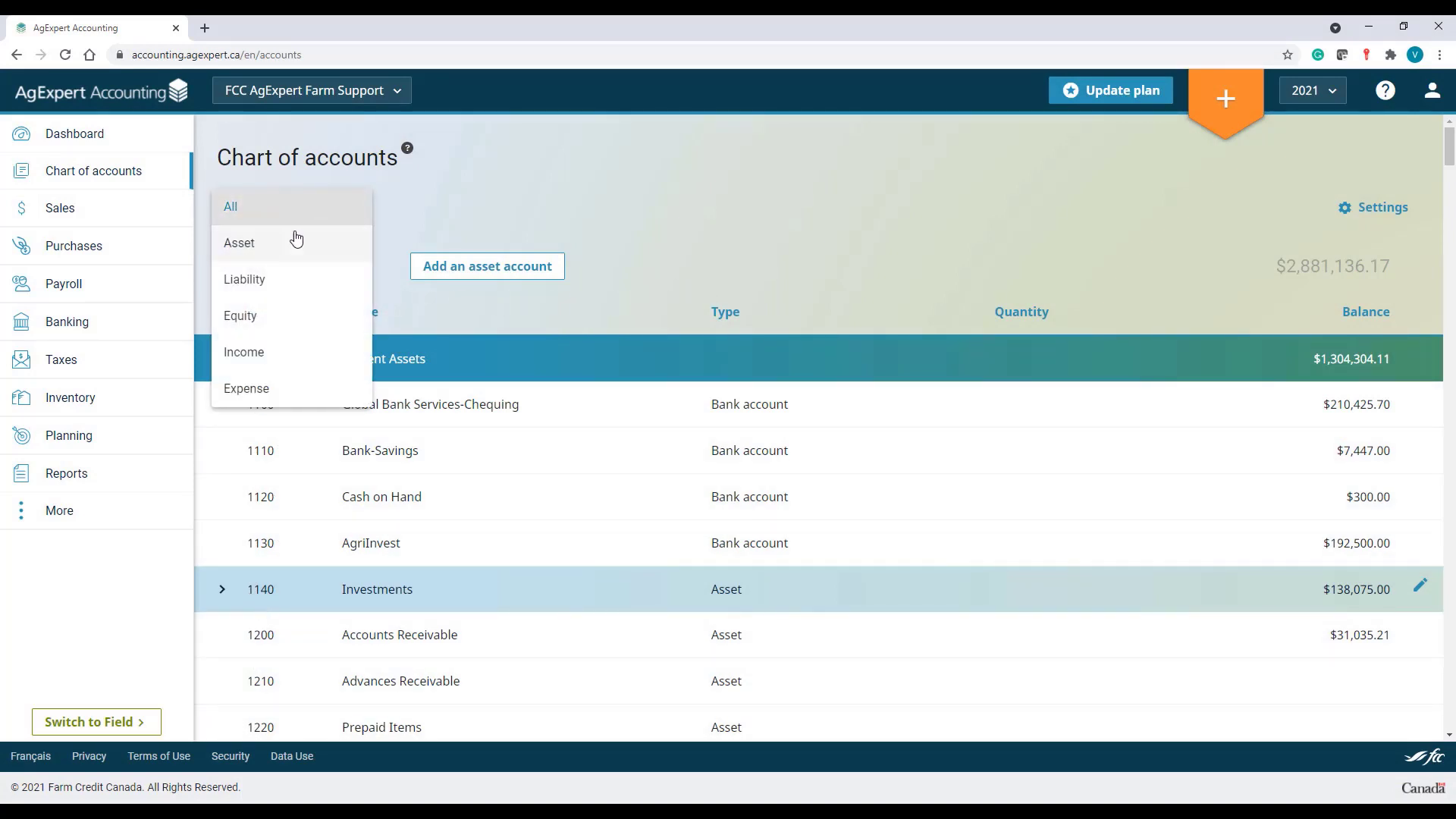
left_click(253, 246)
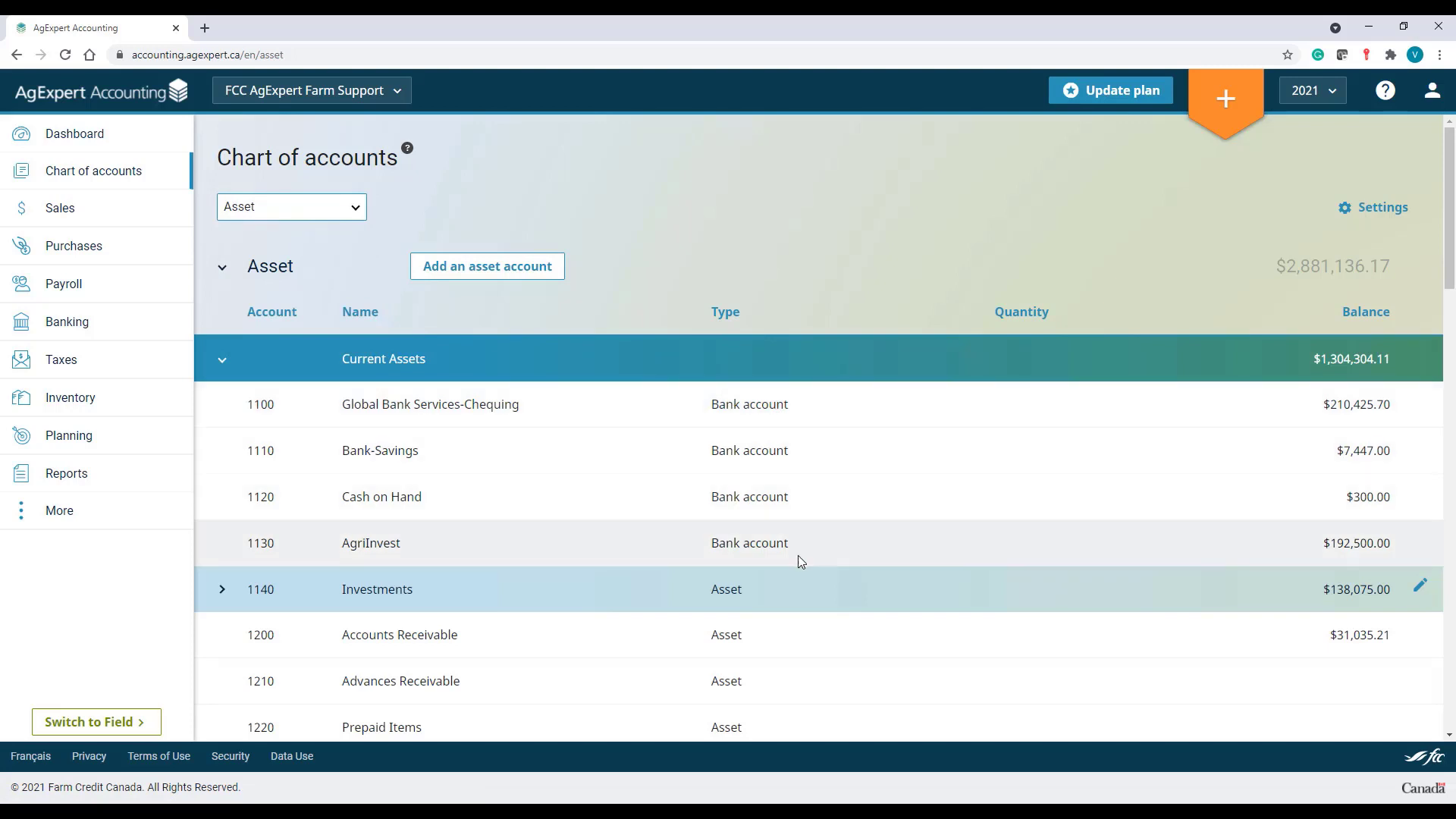
scroll(800, 562, "down", 2)
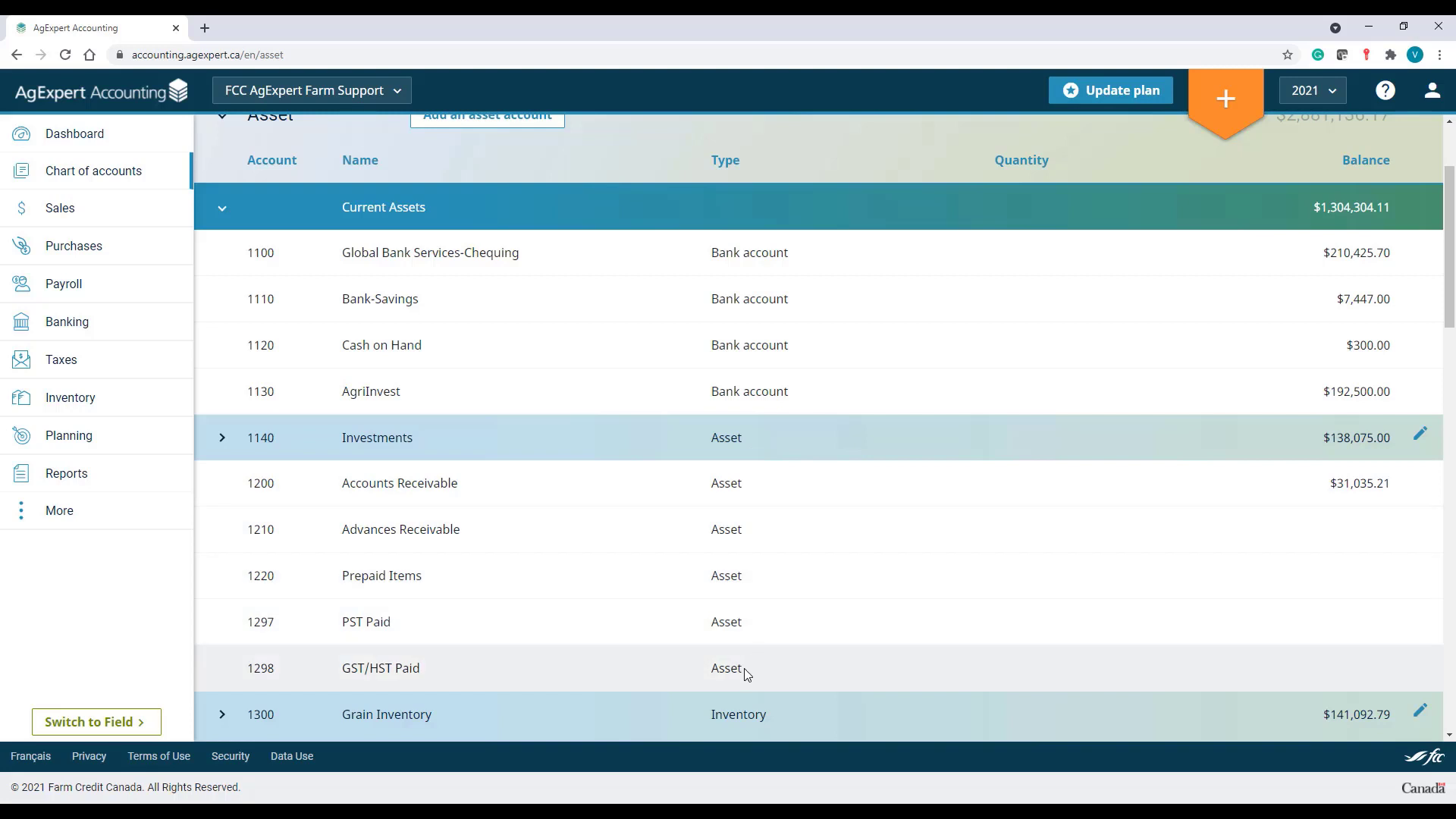
scroll(751, 660, "down", 4)
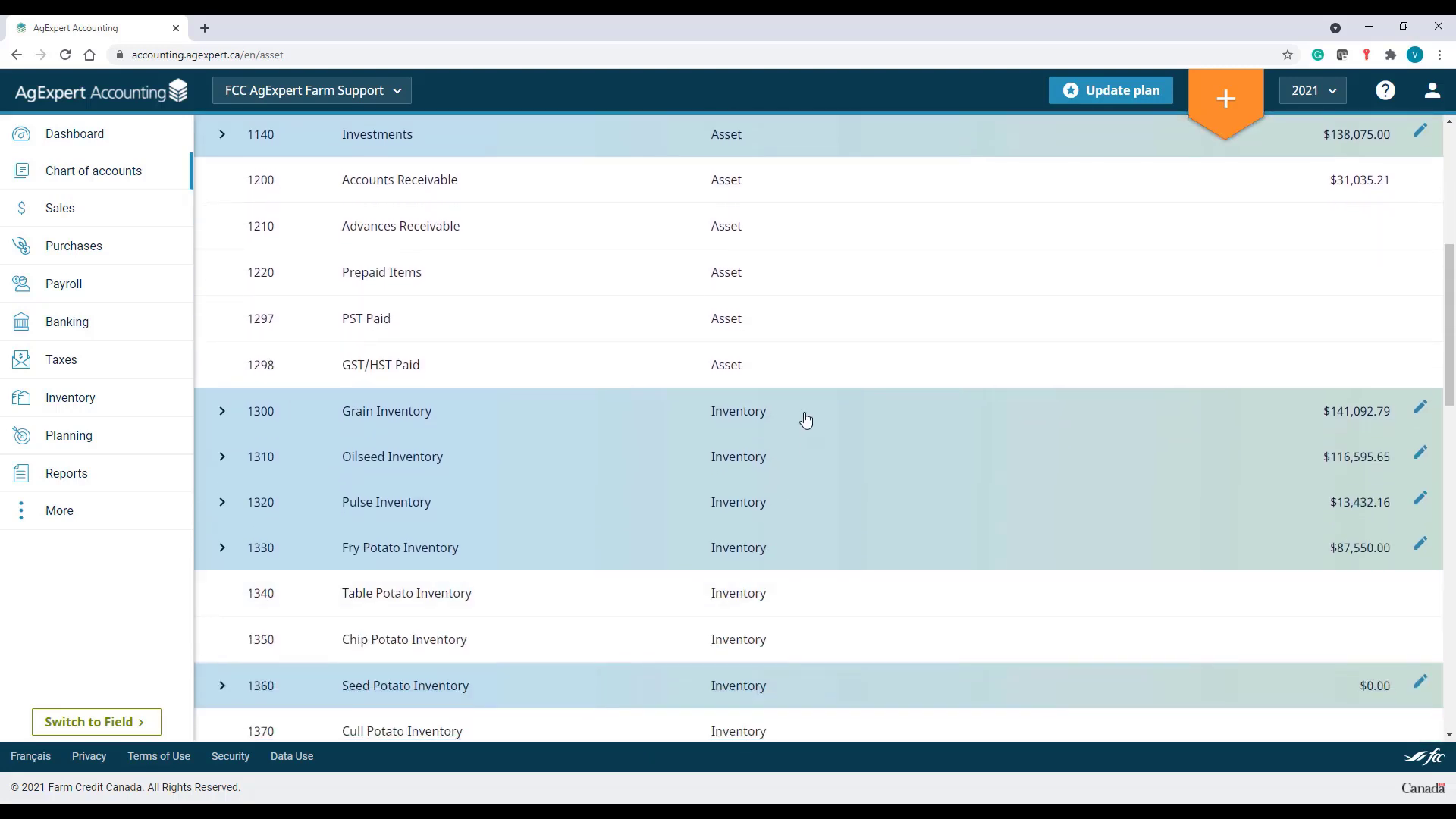
scroll(796, 414, "down", 1)
scroll(797, 413, "down", 3)
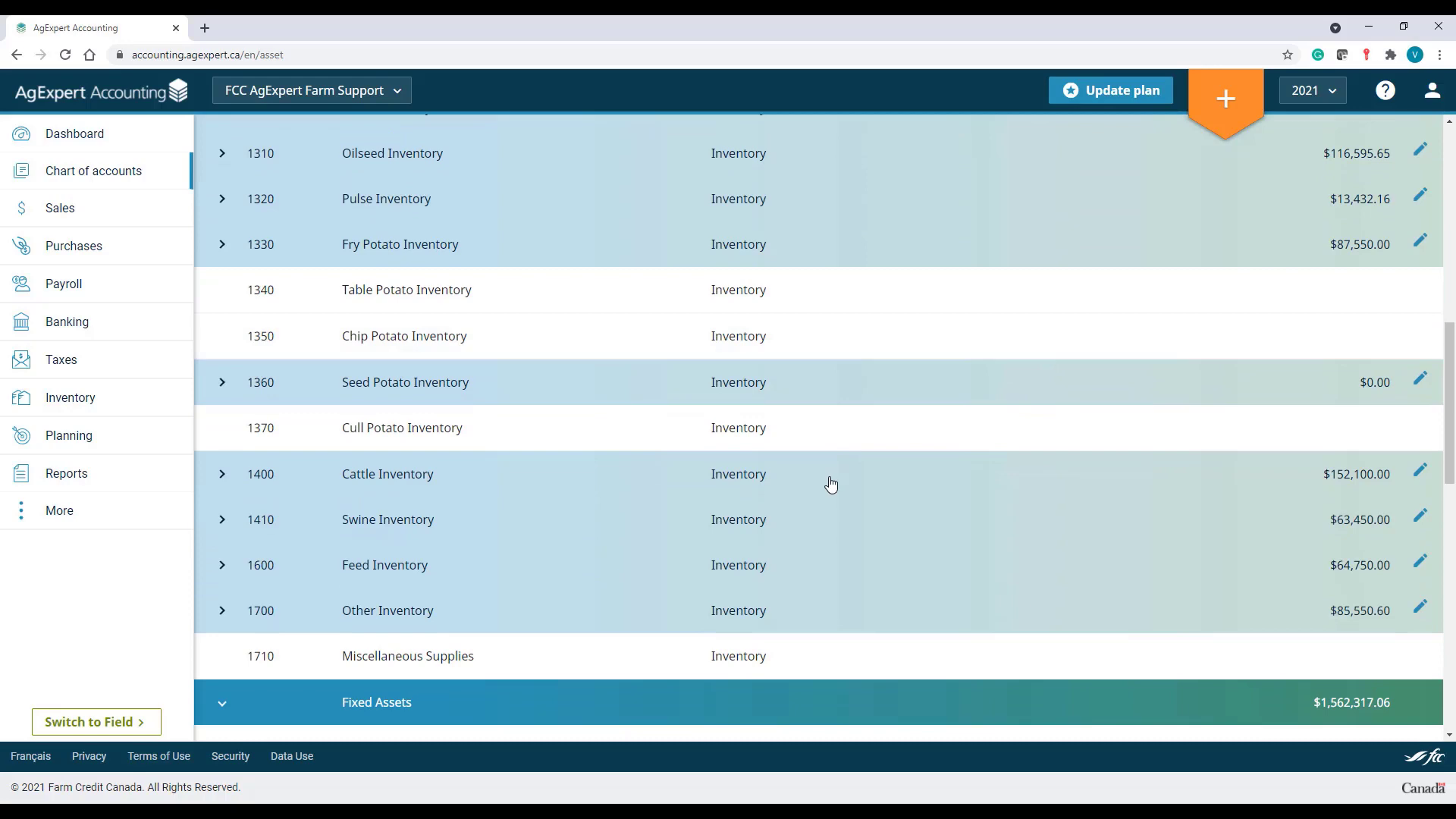
scroll(822, 491, "down", 2)
scroll(822, 491, "down", 2)
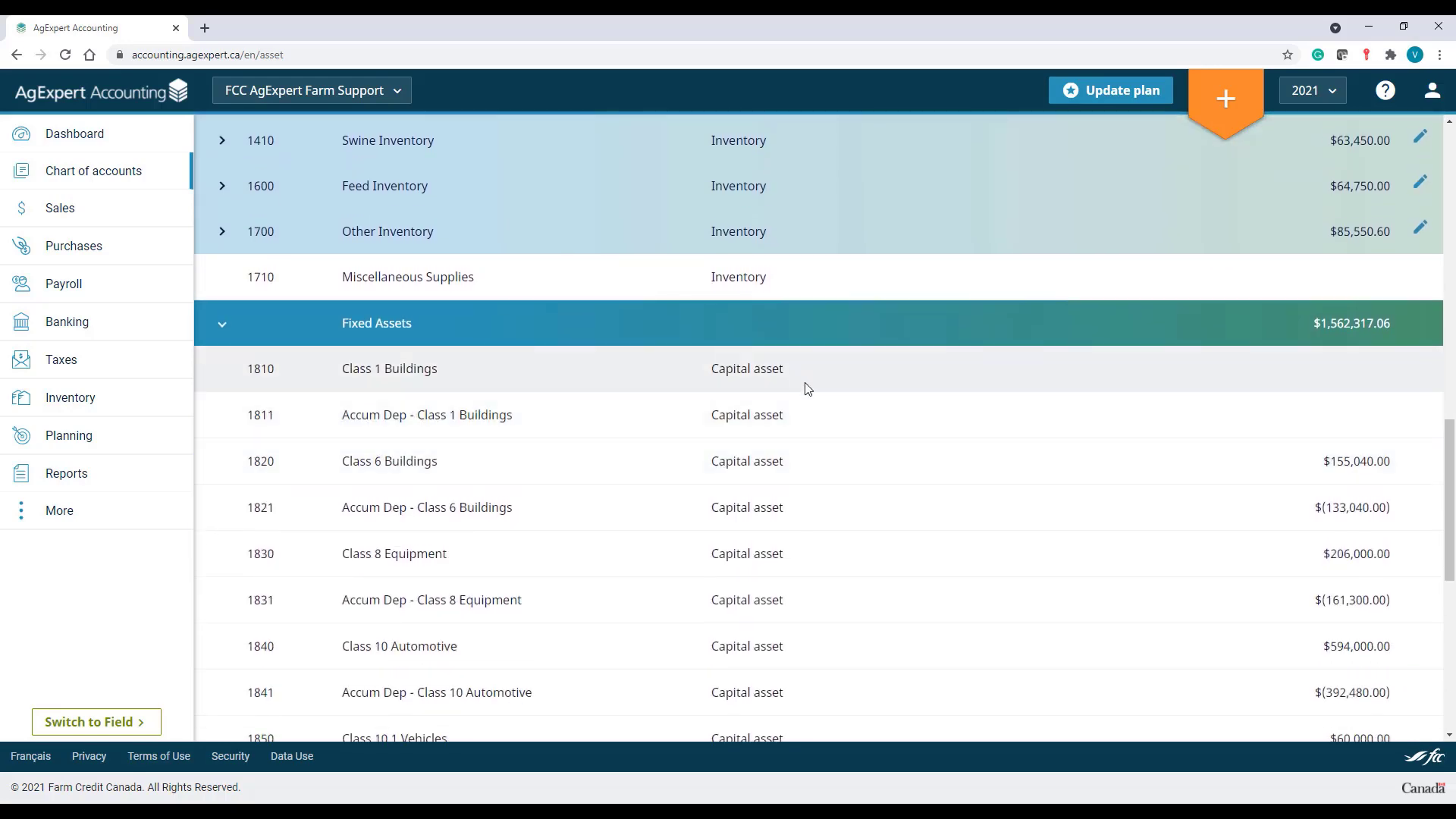
scroll(806, 667, "down", 5)
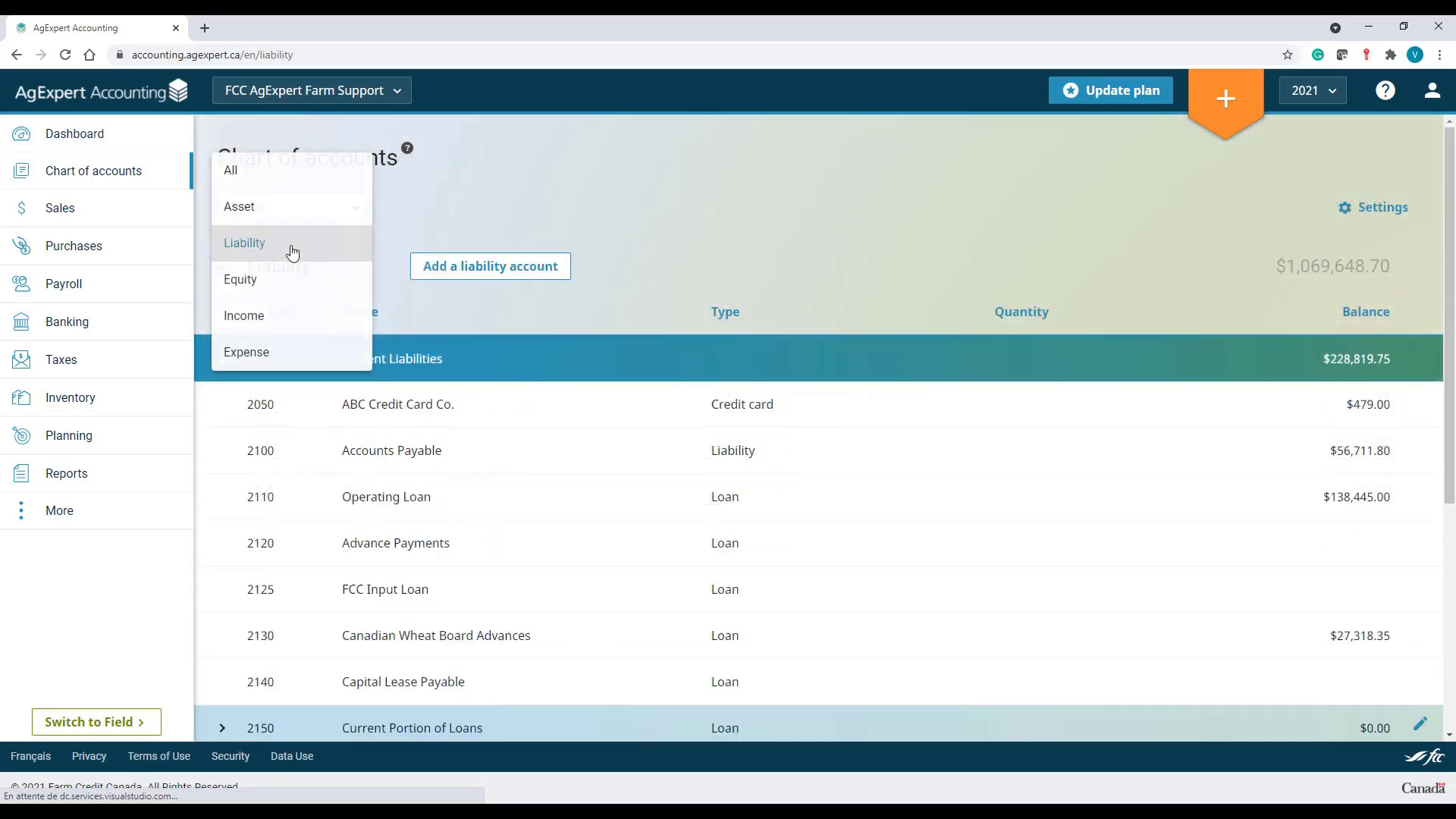
left_click(293, 252)
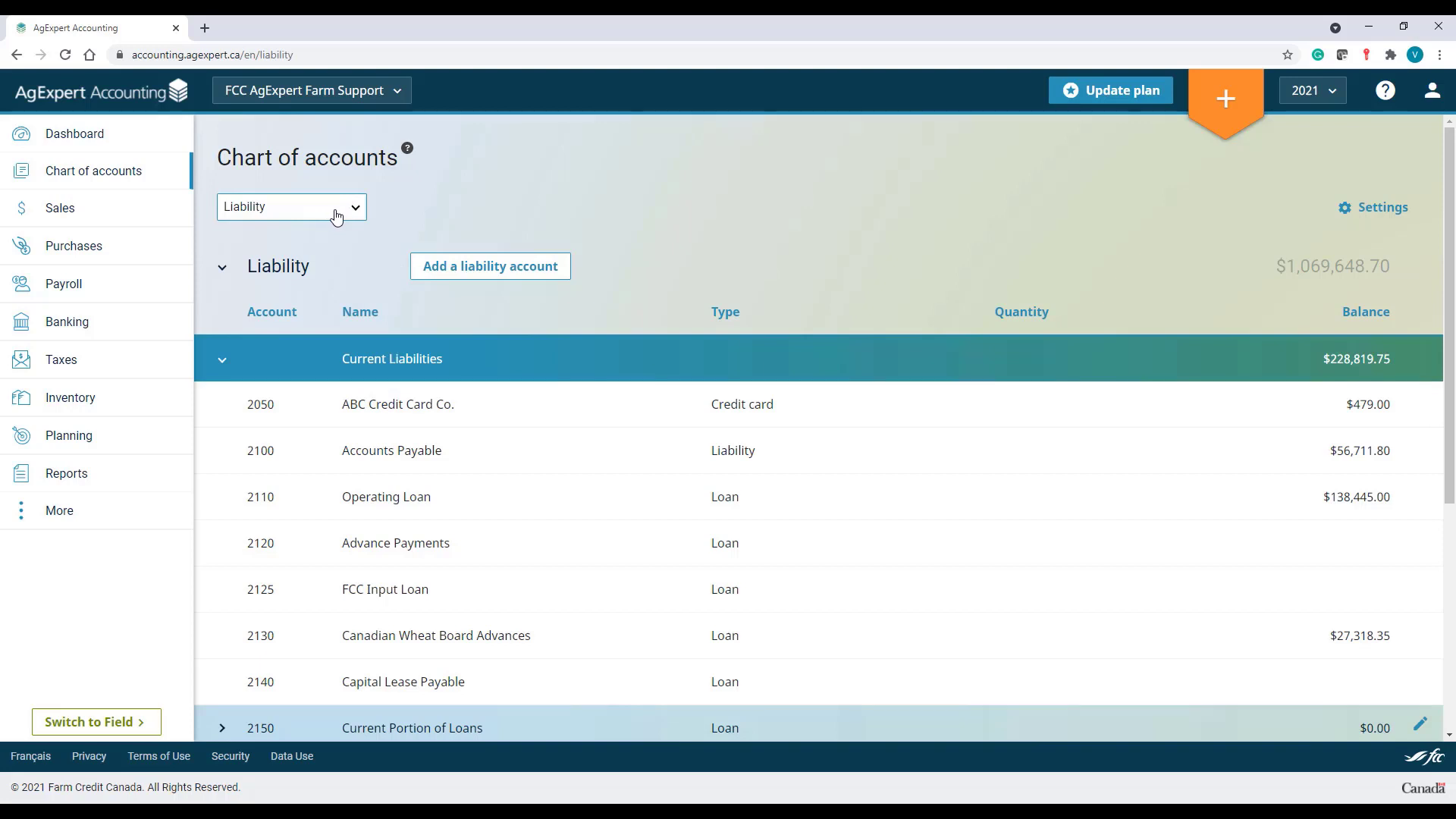
Step: Show Equity accounts, zoom the page out, then switch to Income accounts totalling $812,707.20
left_click(336, 218)
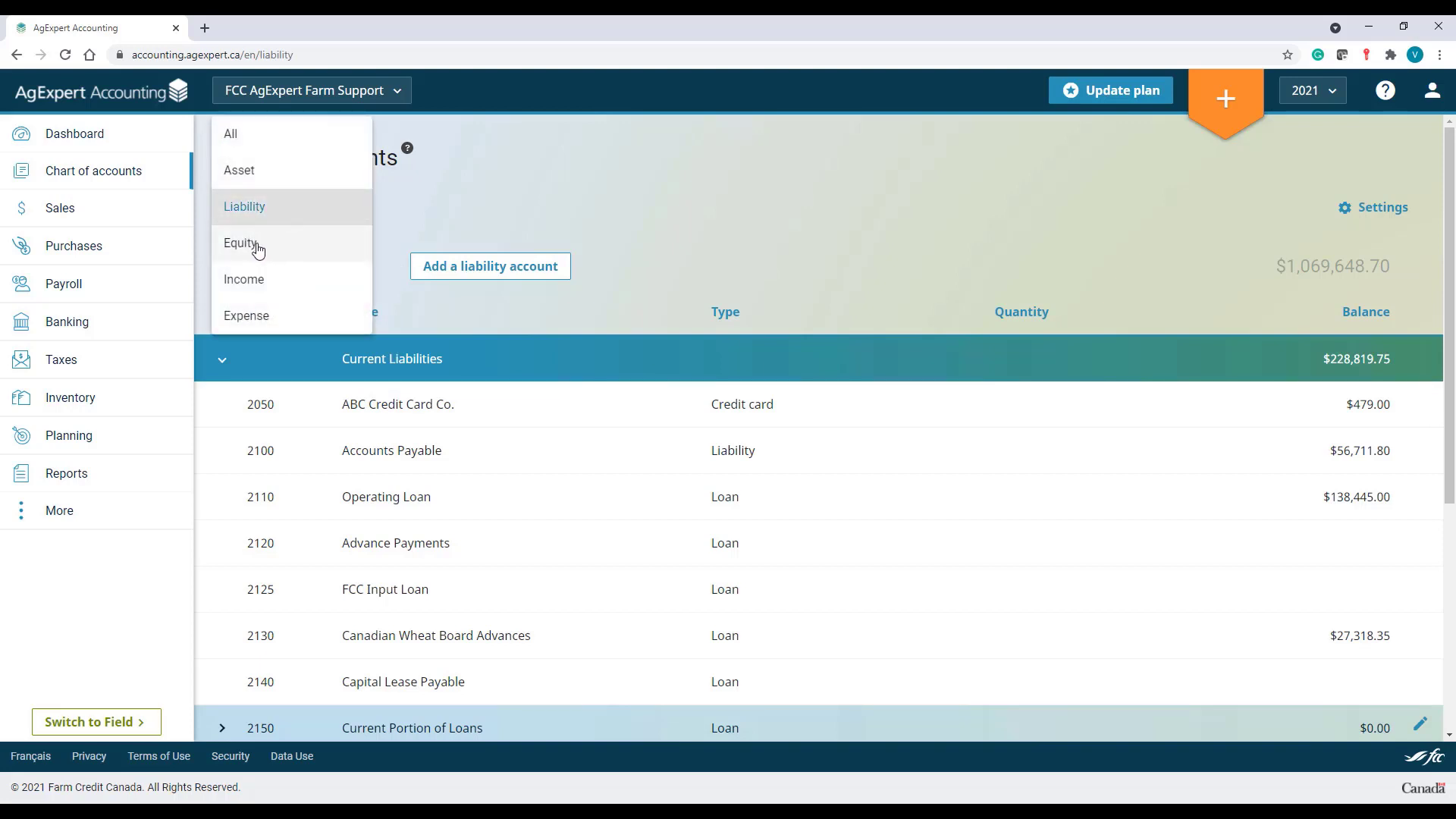
left_click(258, 249)
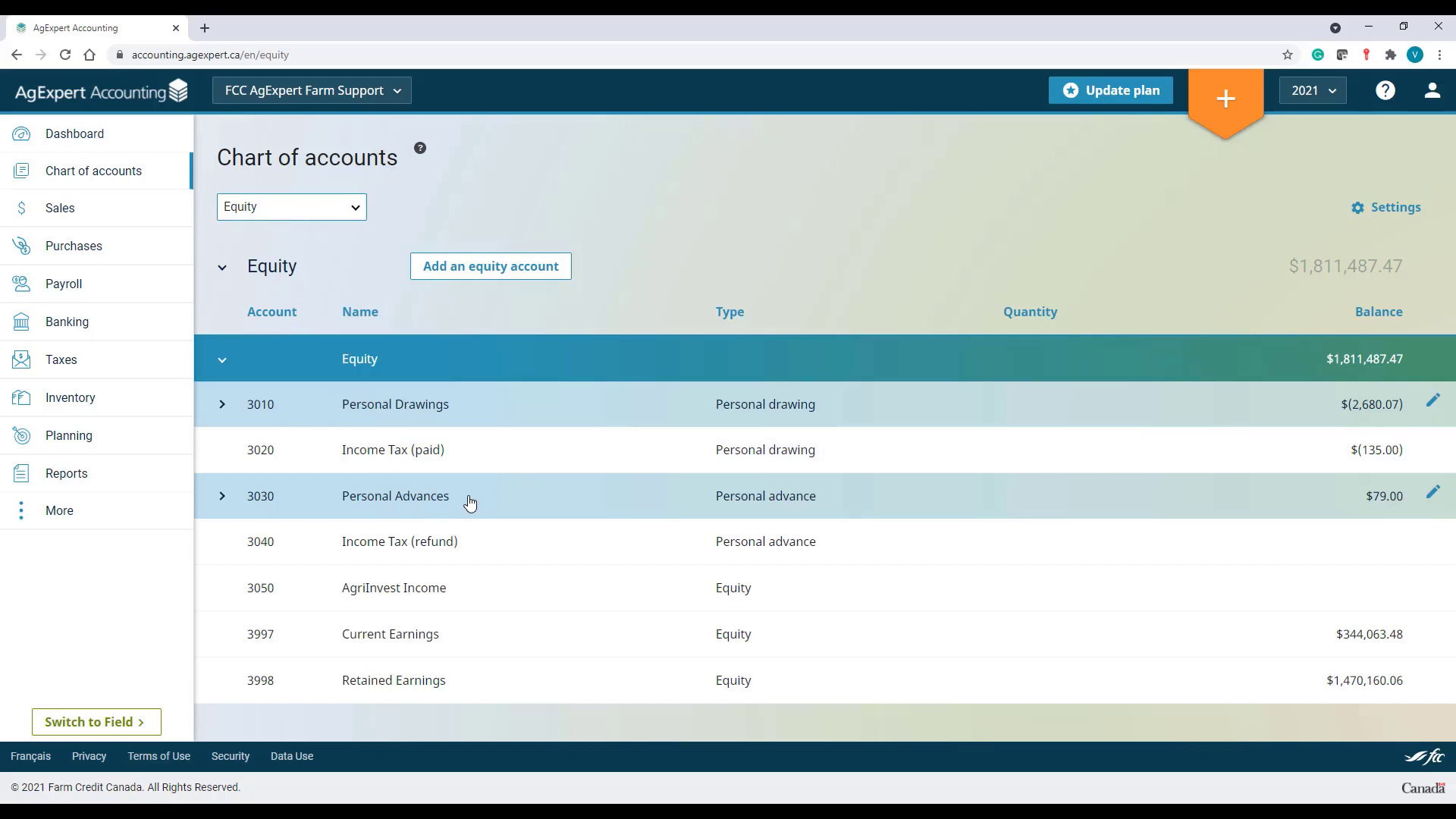
key("ctrl+minus")
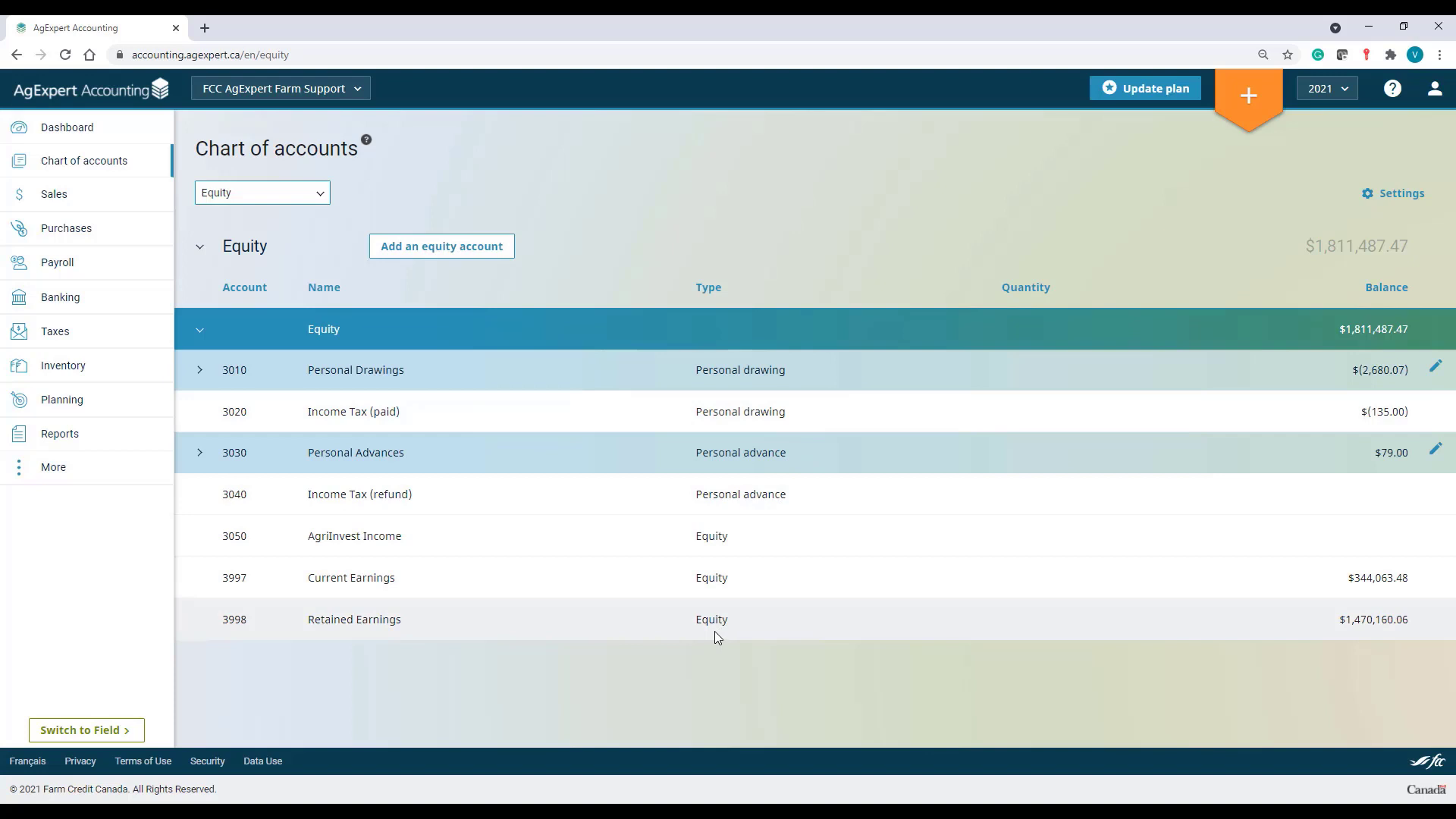
left_click(262, 192)
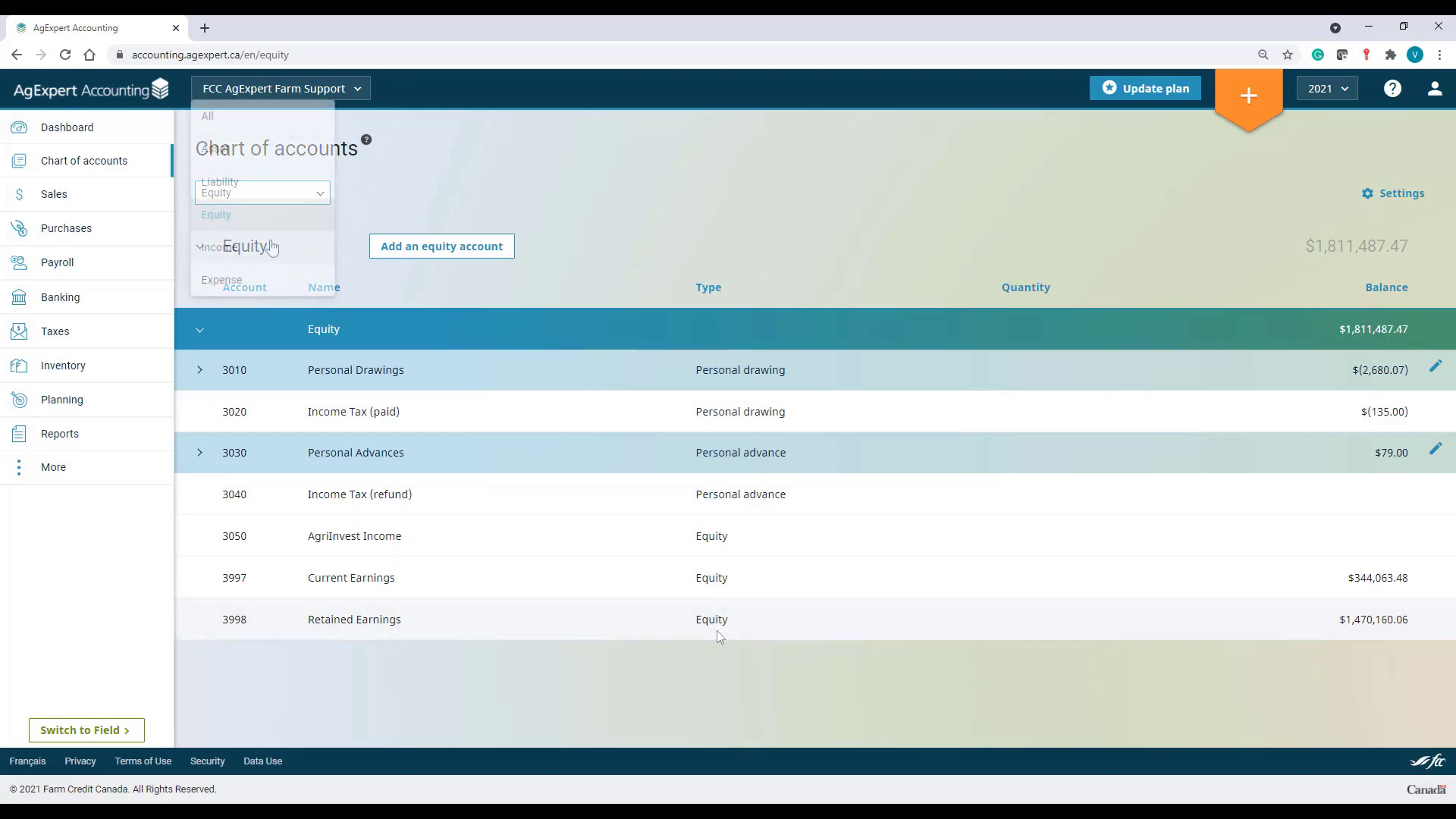
left_click(255, 253)
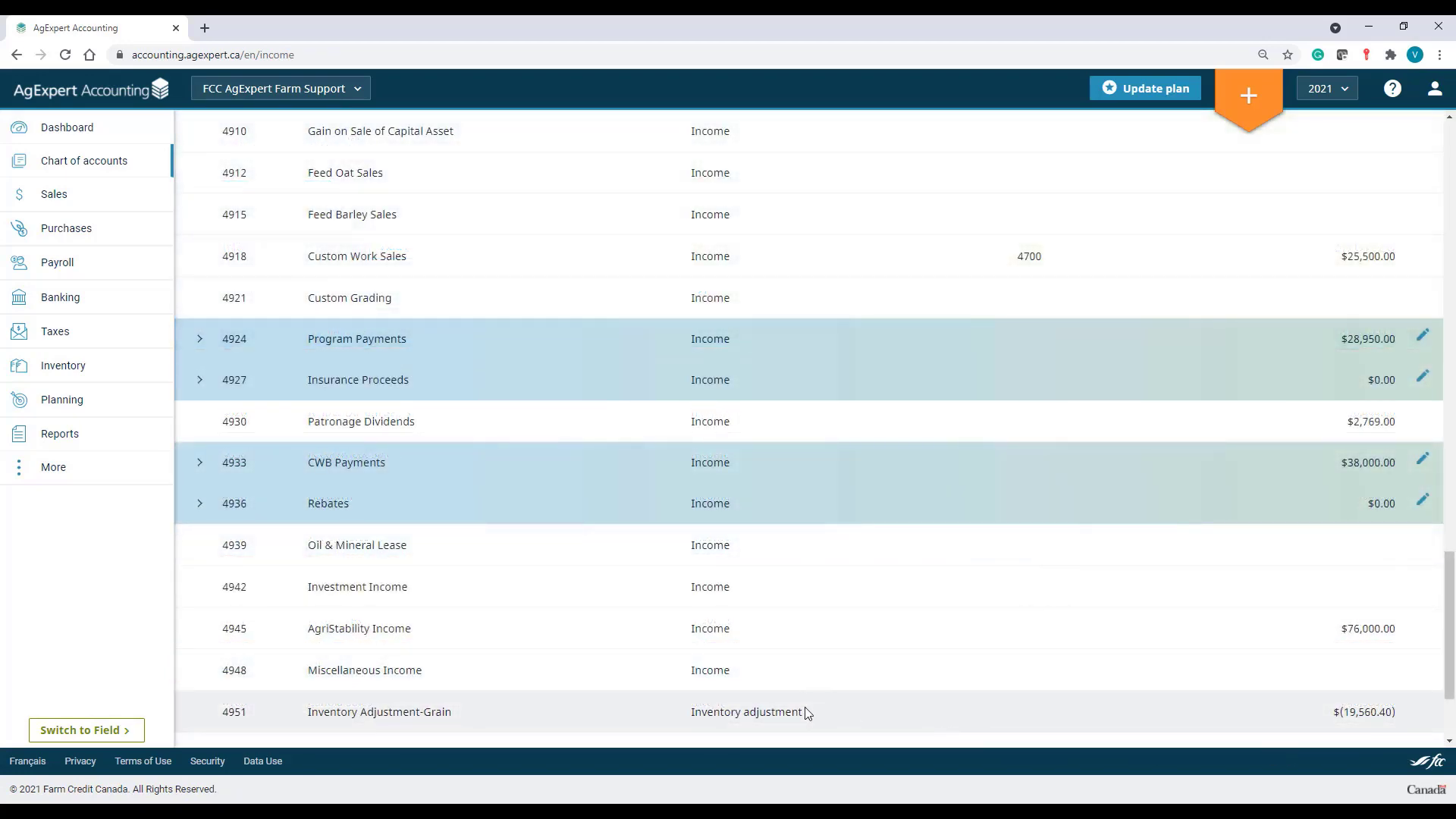
scroll(806, 713, "down", 2)
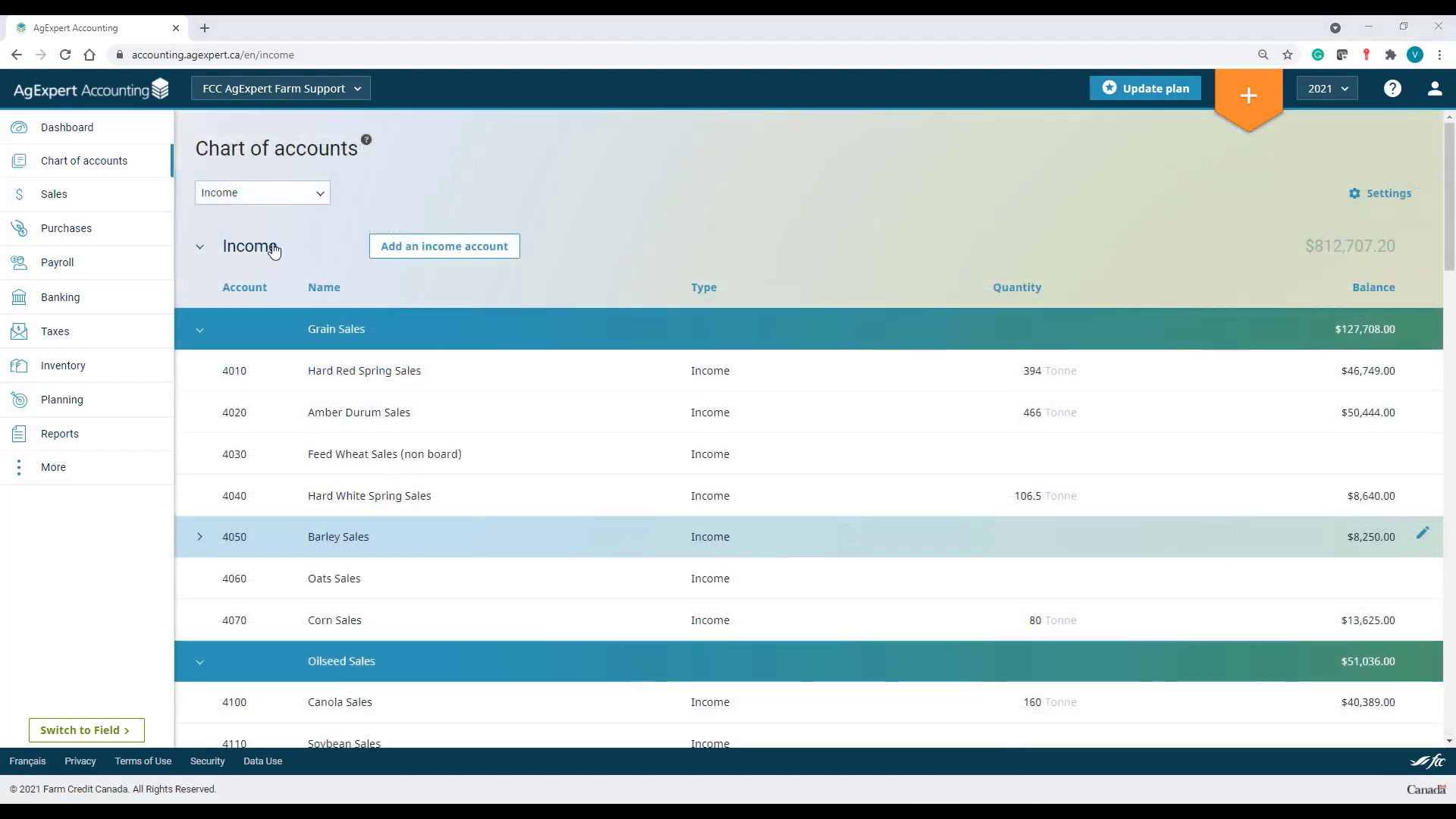
Step: Filter the chart to Expense accounts and expand the Investments group
left_click(289, 195)
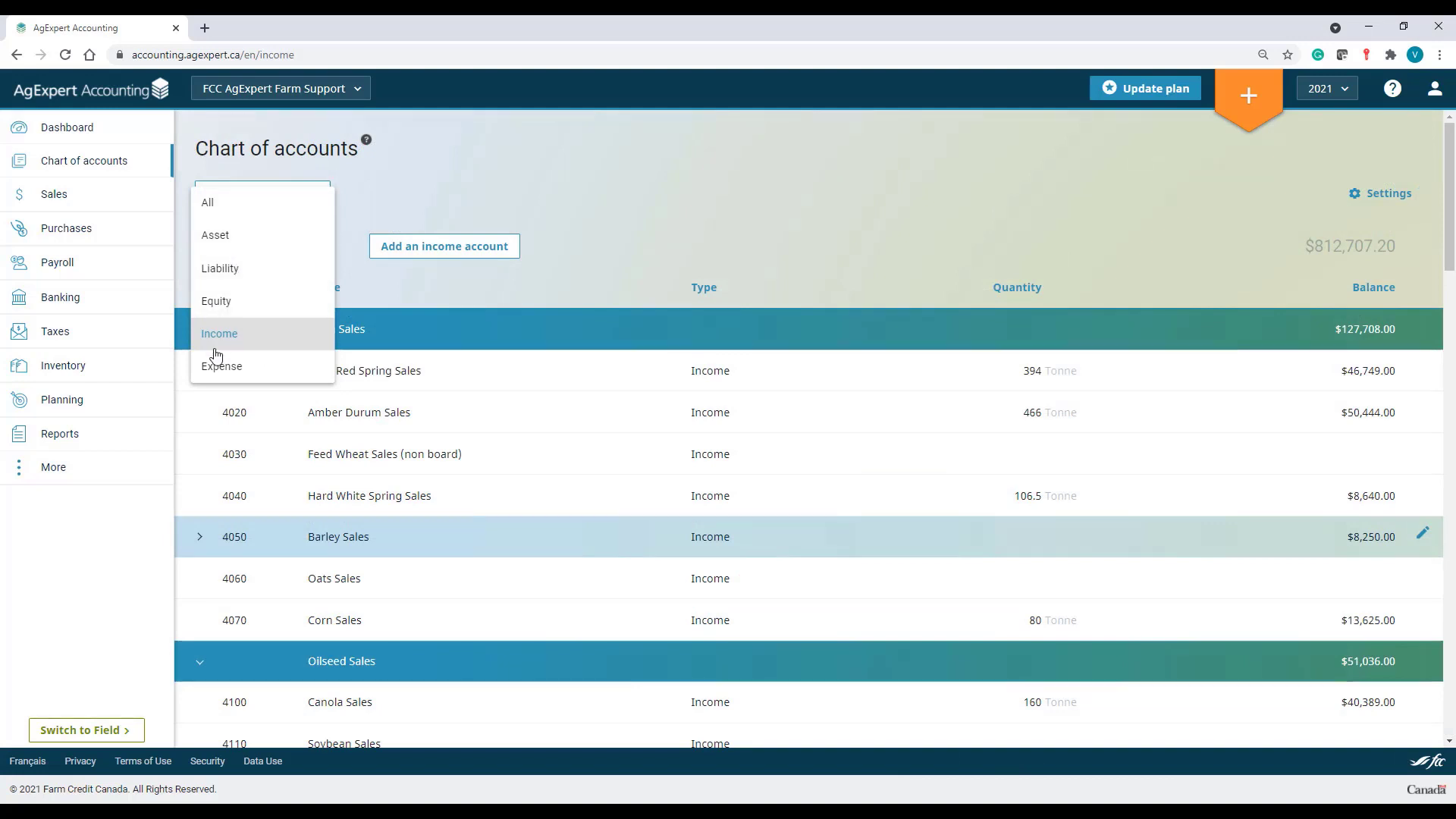
left_click(228, 367)
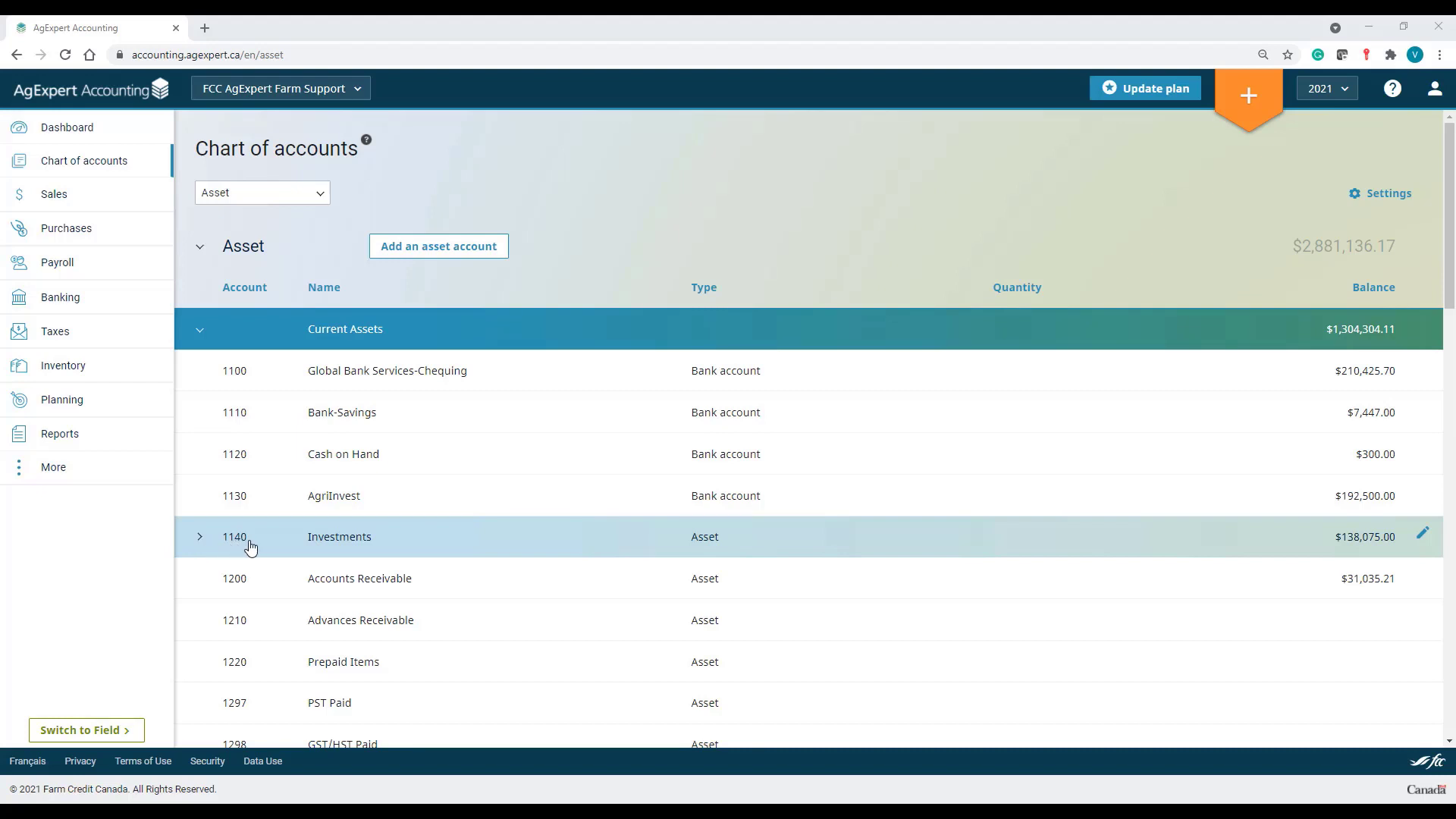
left_click(199, 540)
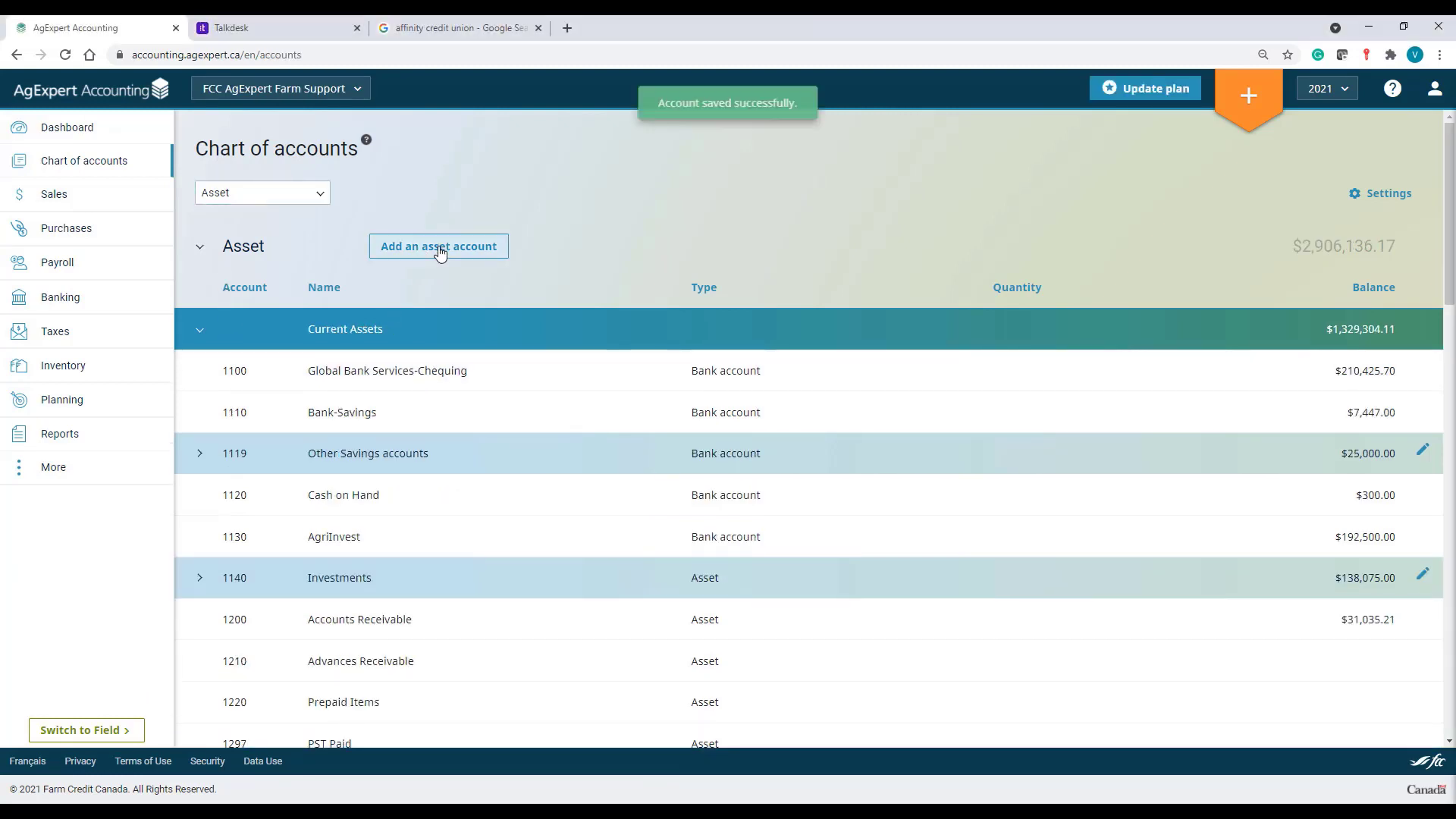
Step: Create asset account 1115 named US Bank savings as a Bank account and save it
left_click(453, 250)
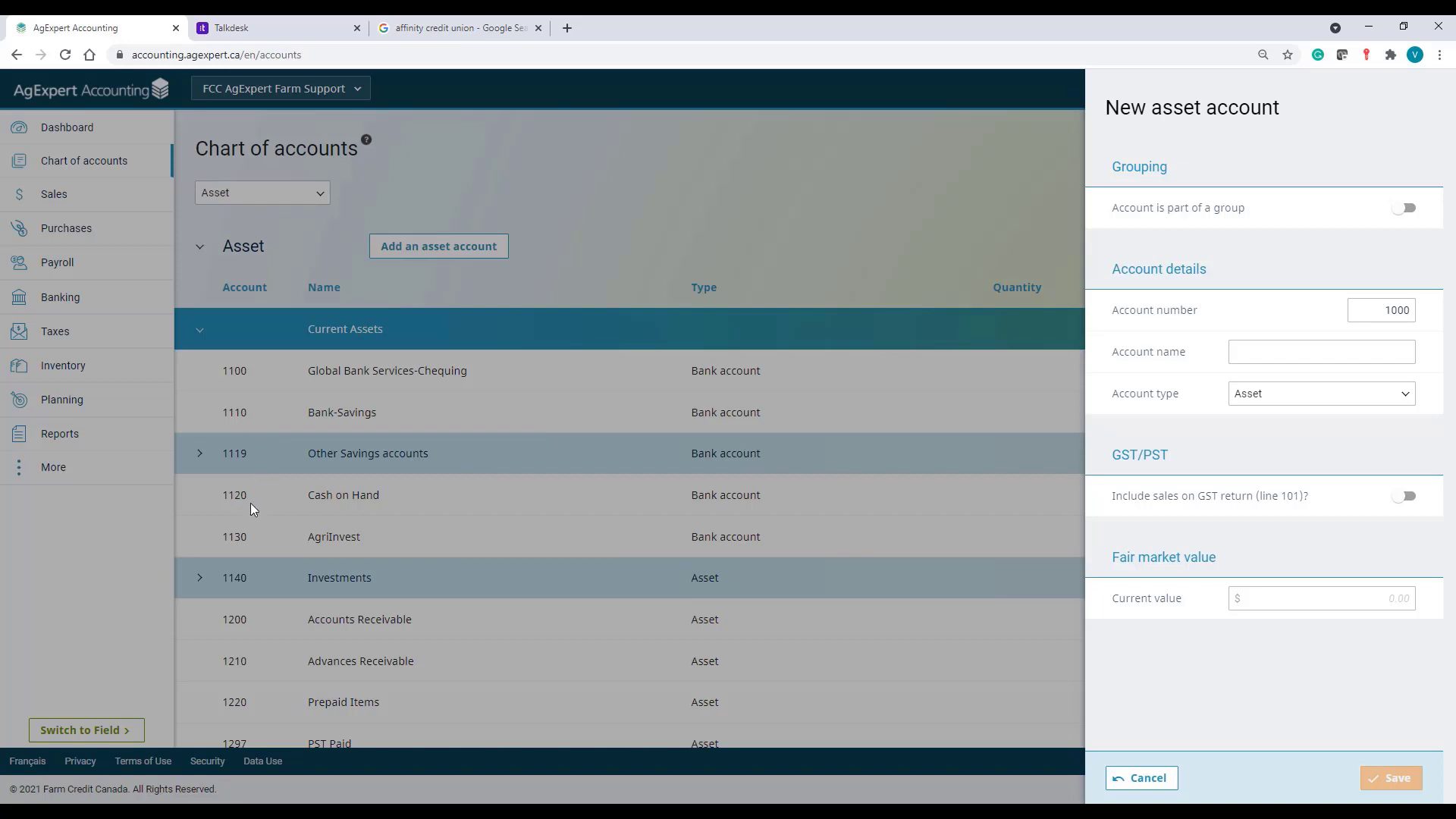
double_click(1393, 311)
type("11")
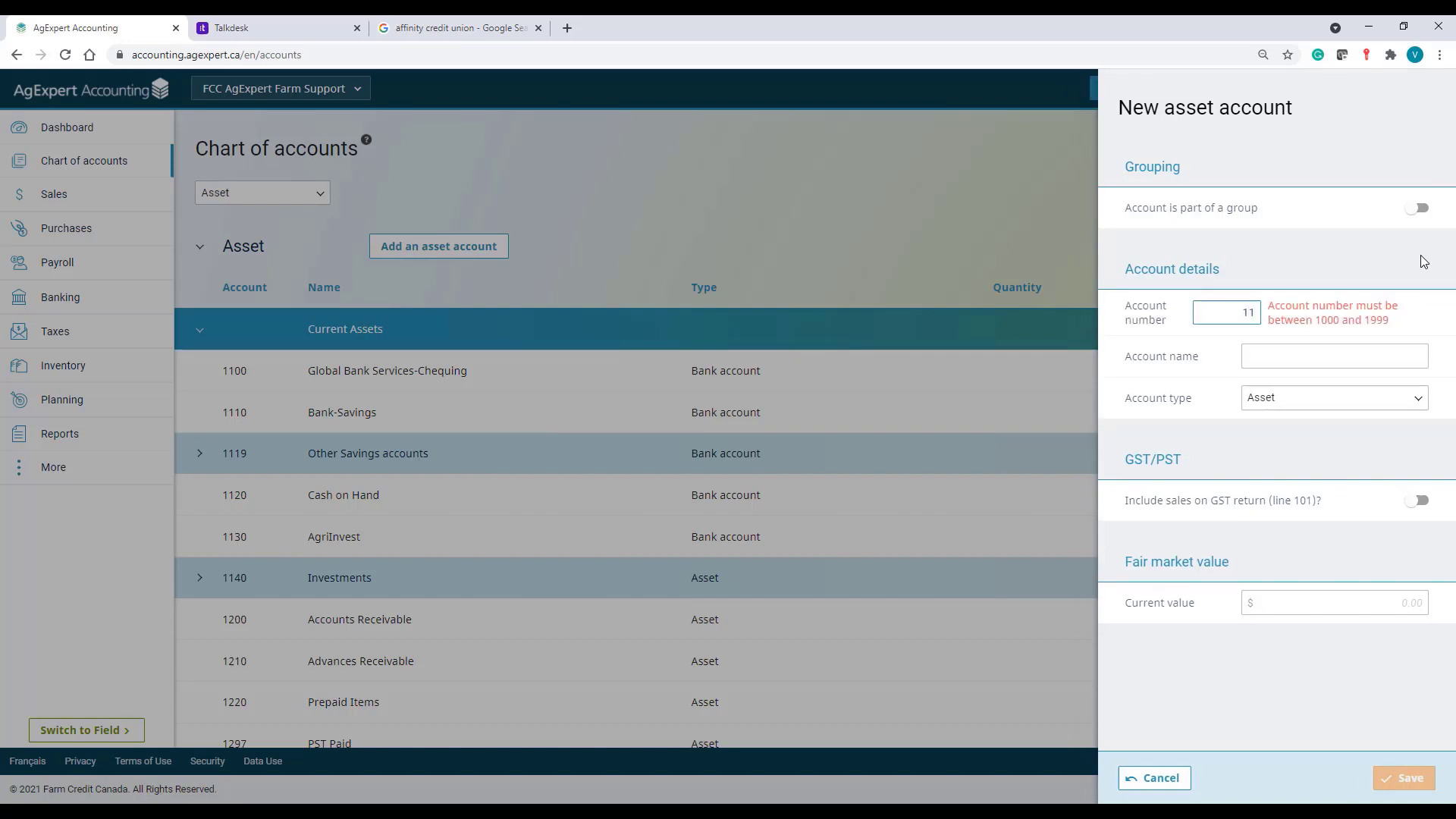
type("15")
key("Tab")
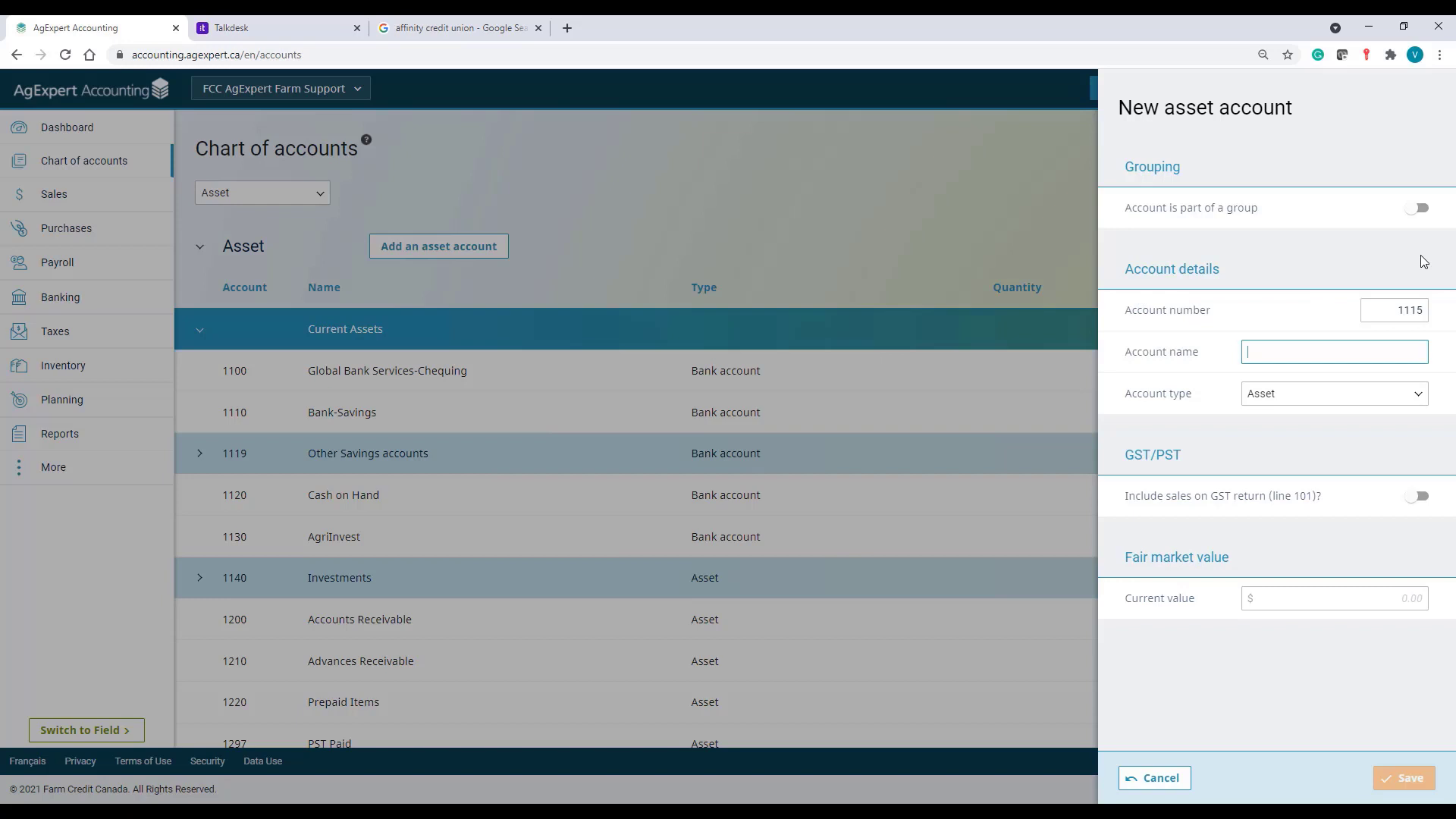
type("us")
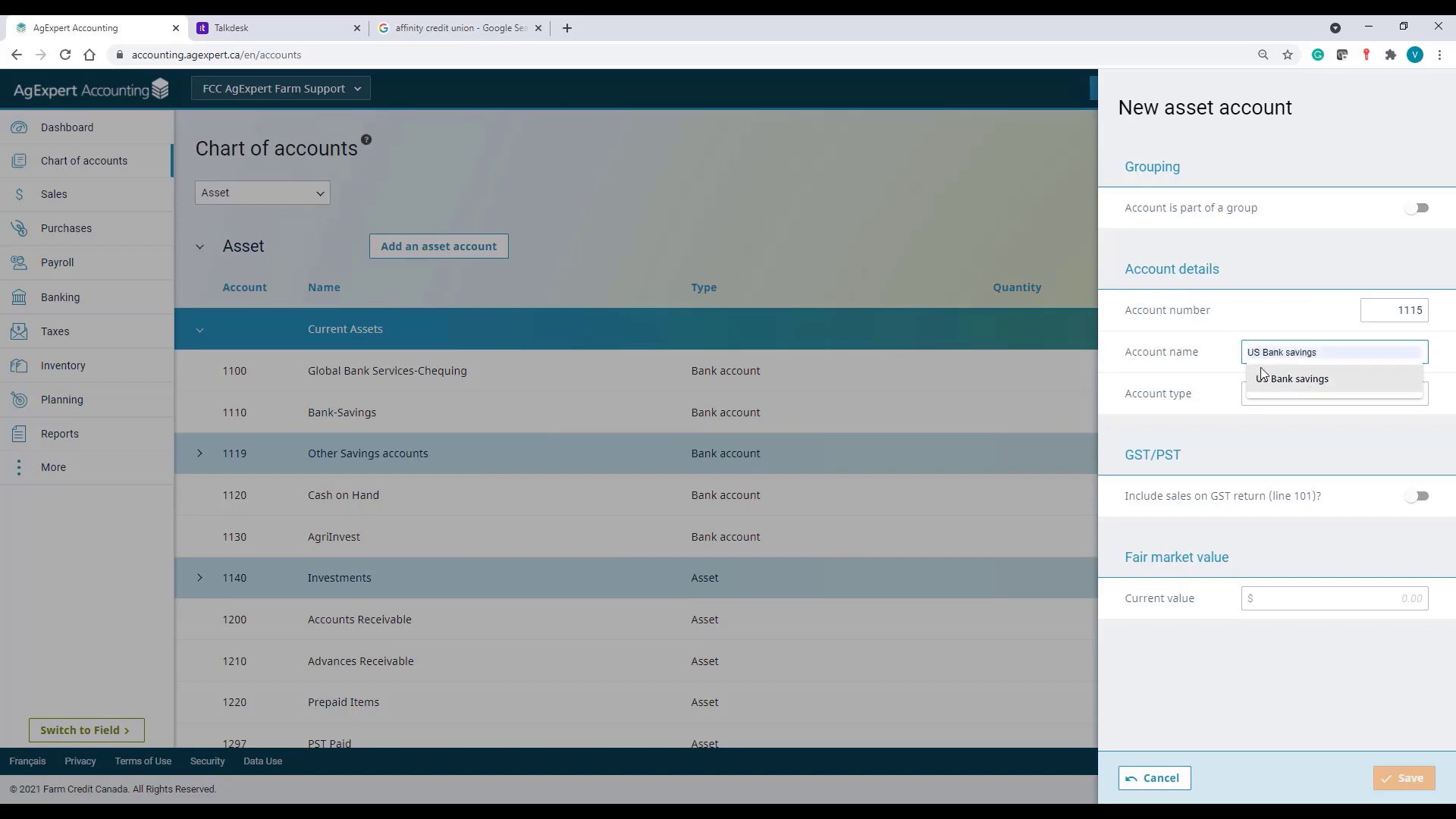
left_click(1282, 379)
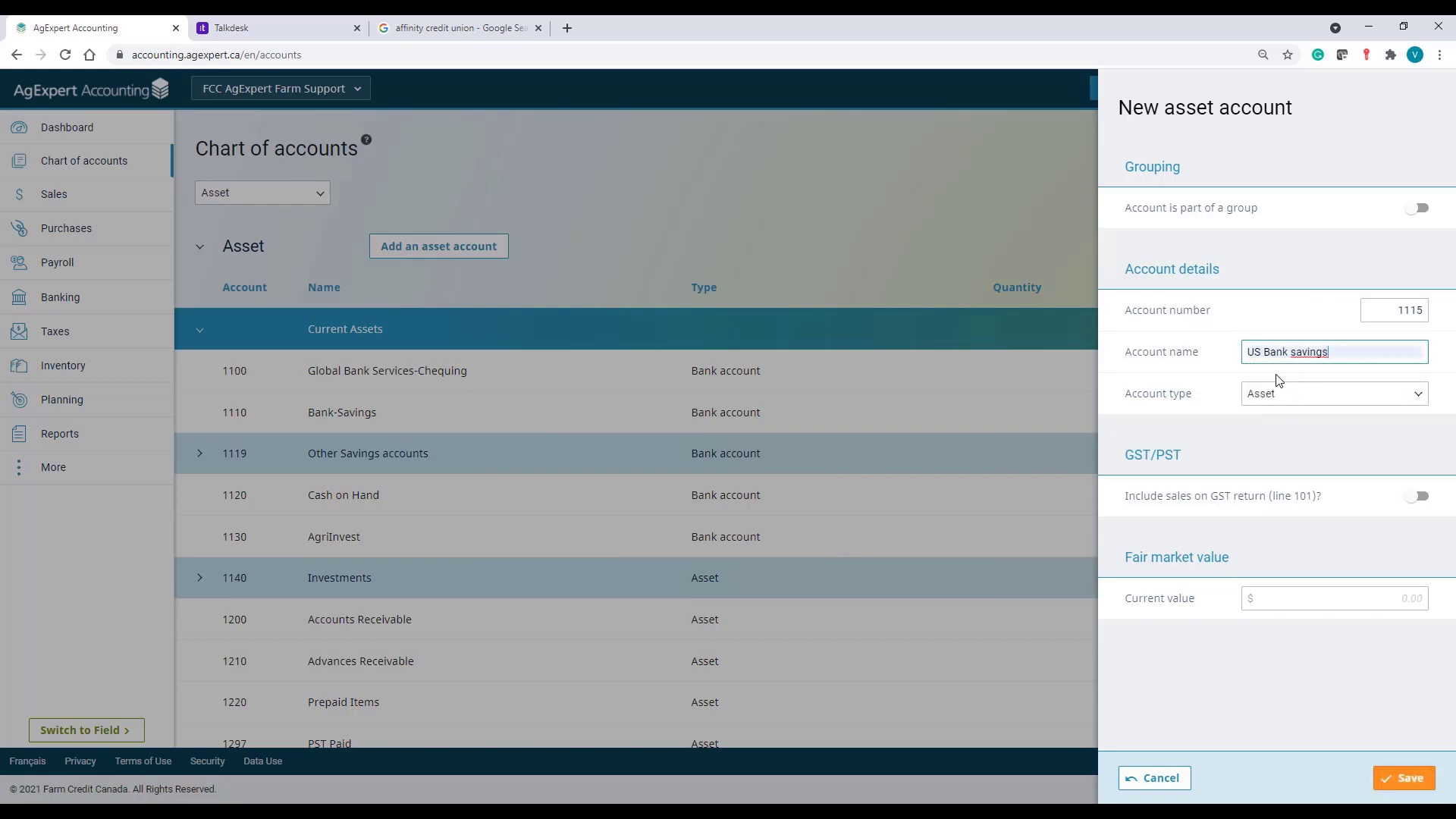
left_click(1283, 396)
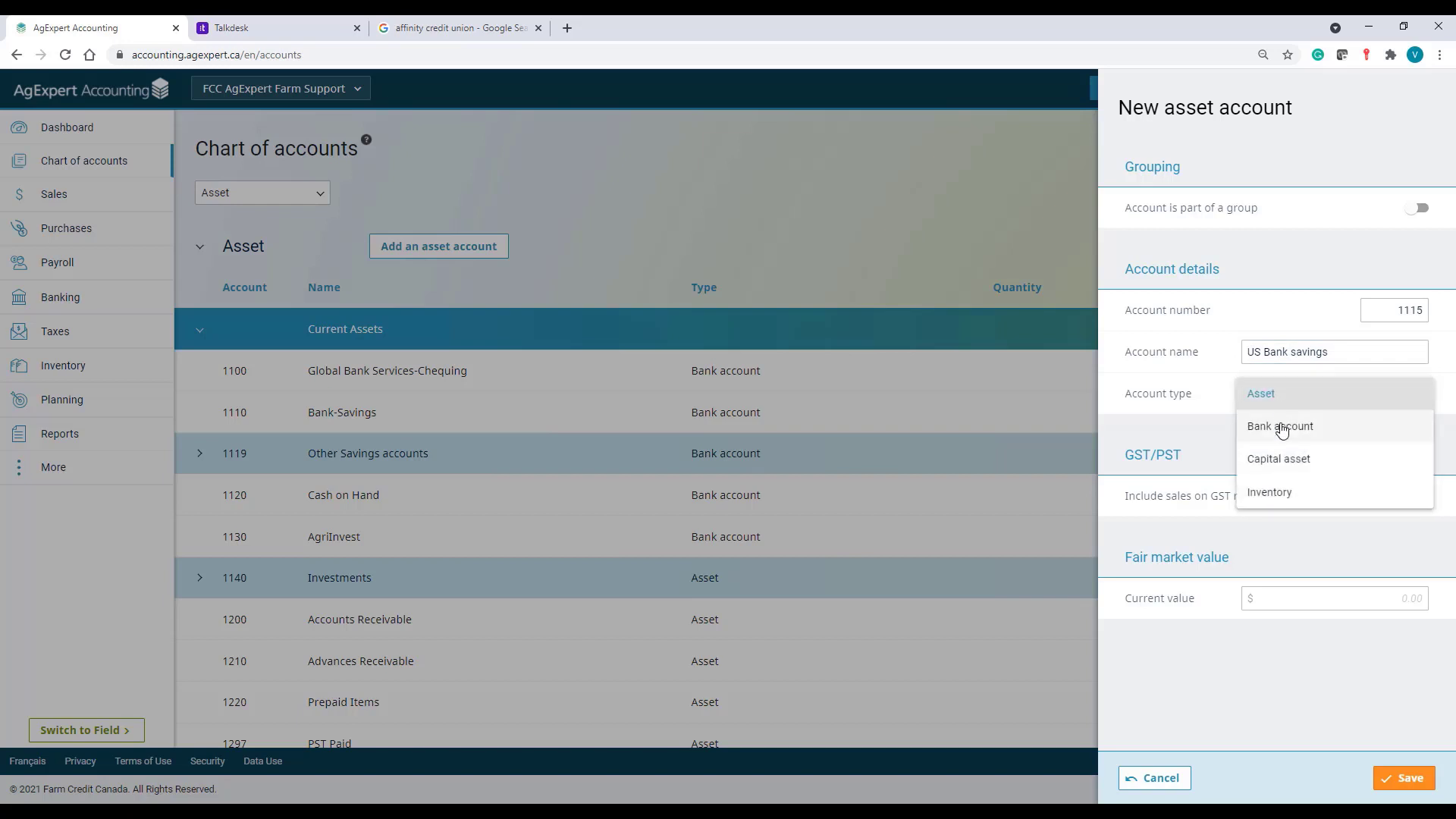
left_click(1278, 430)
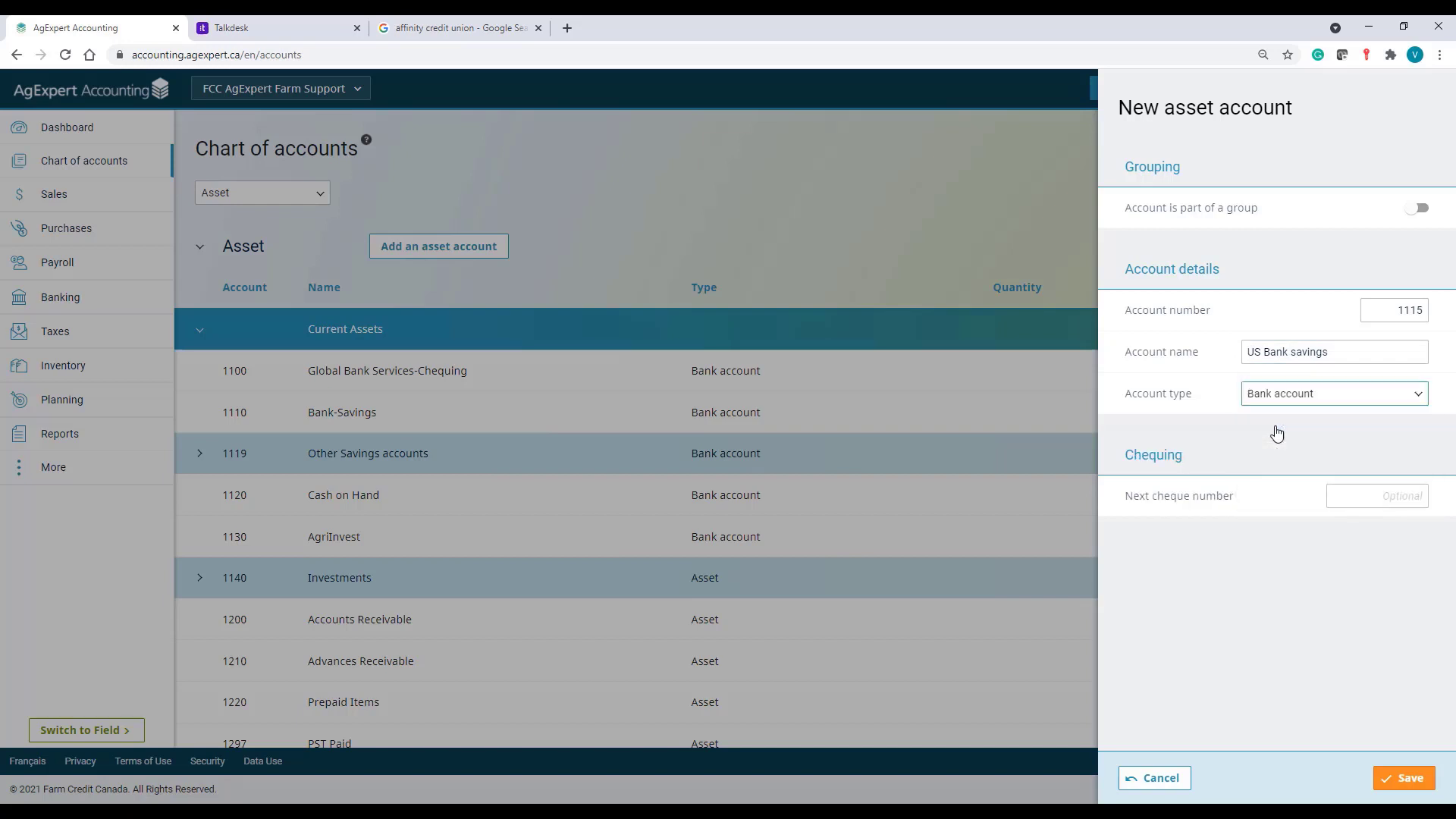
left_click(1407, 780)
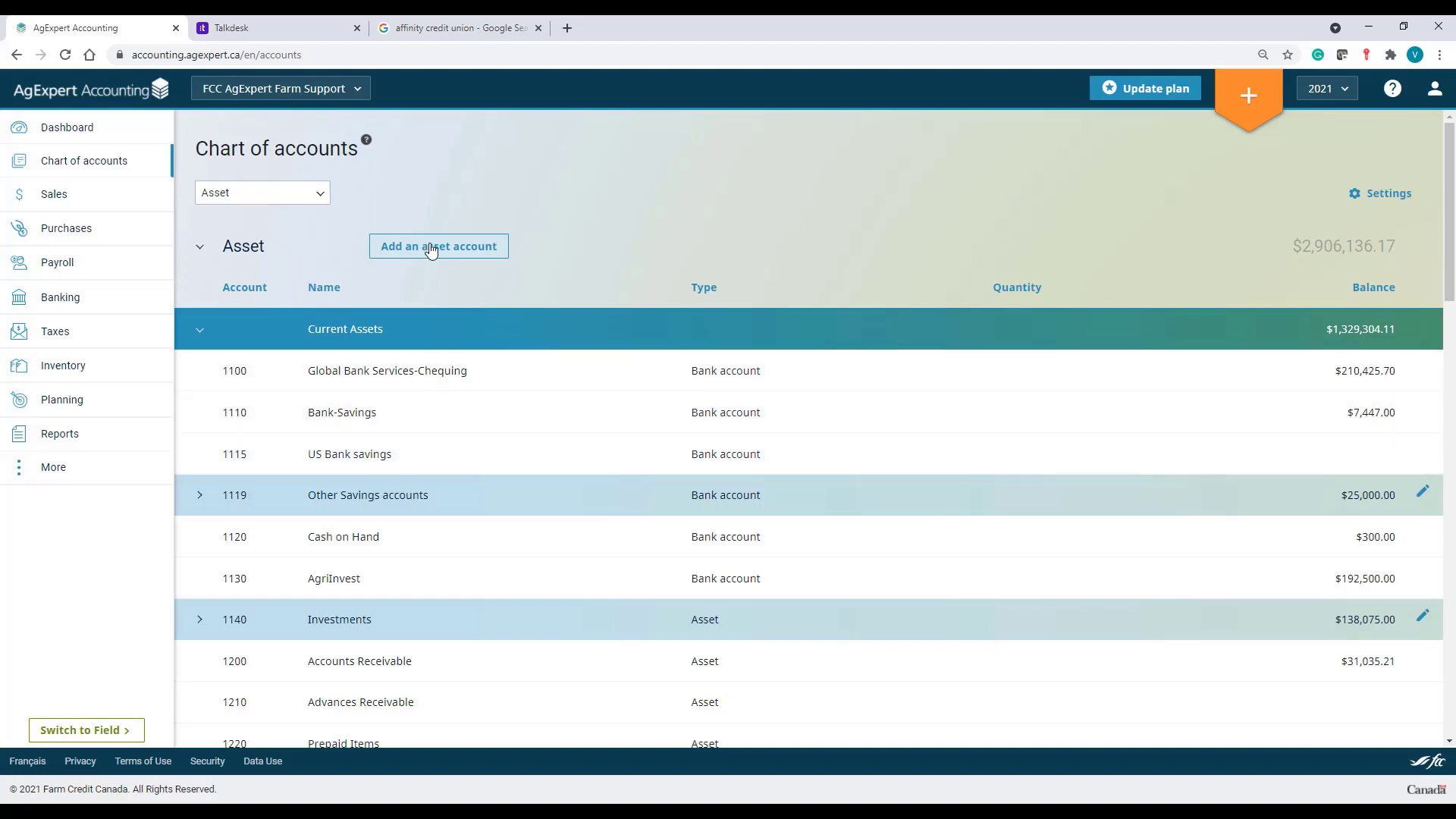
Step: Start a grouped asset account under a new bank group 1116 Other Chequing accounts
left_click(431, 251)
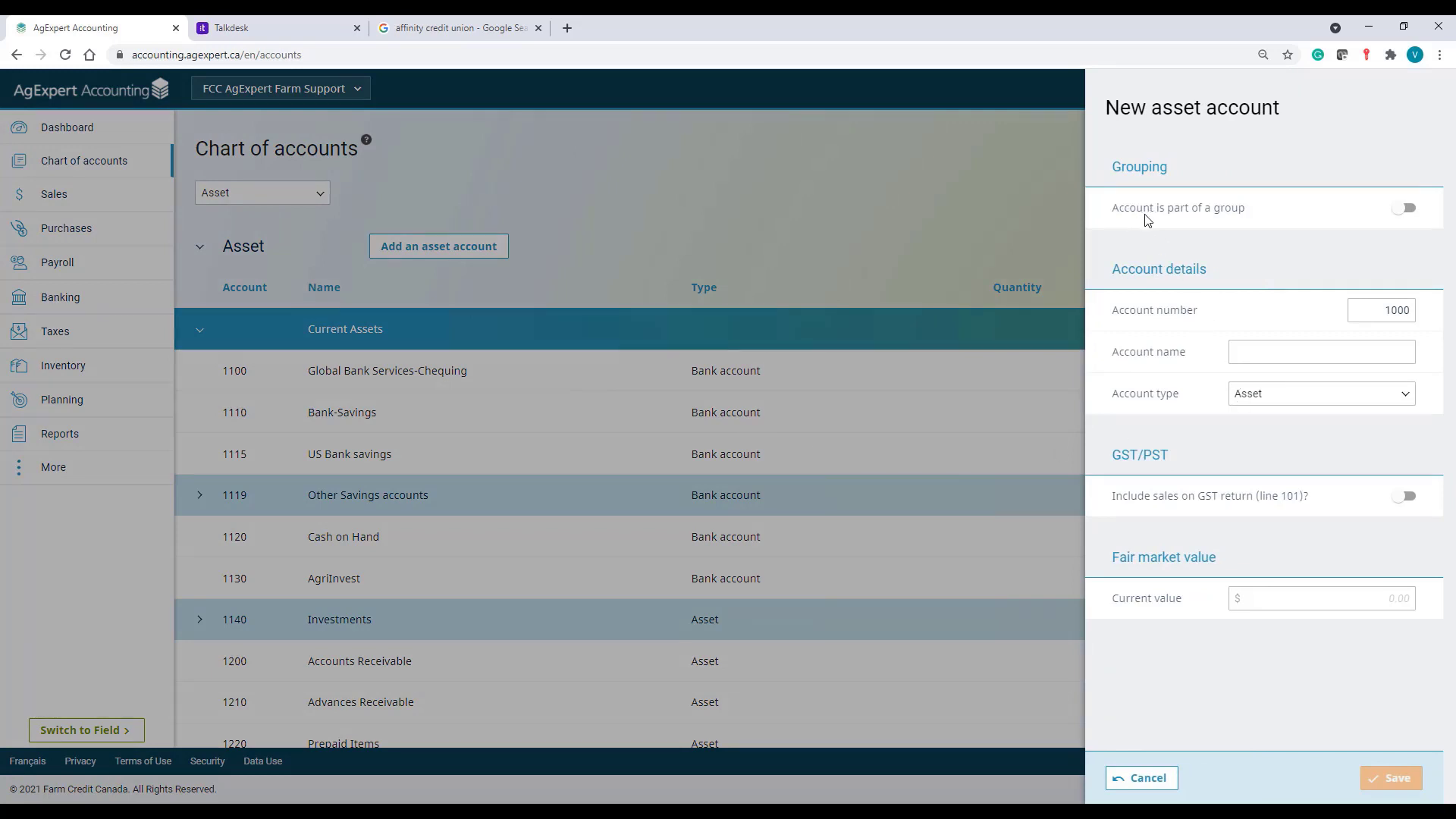
left_click(1412, 210)
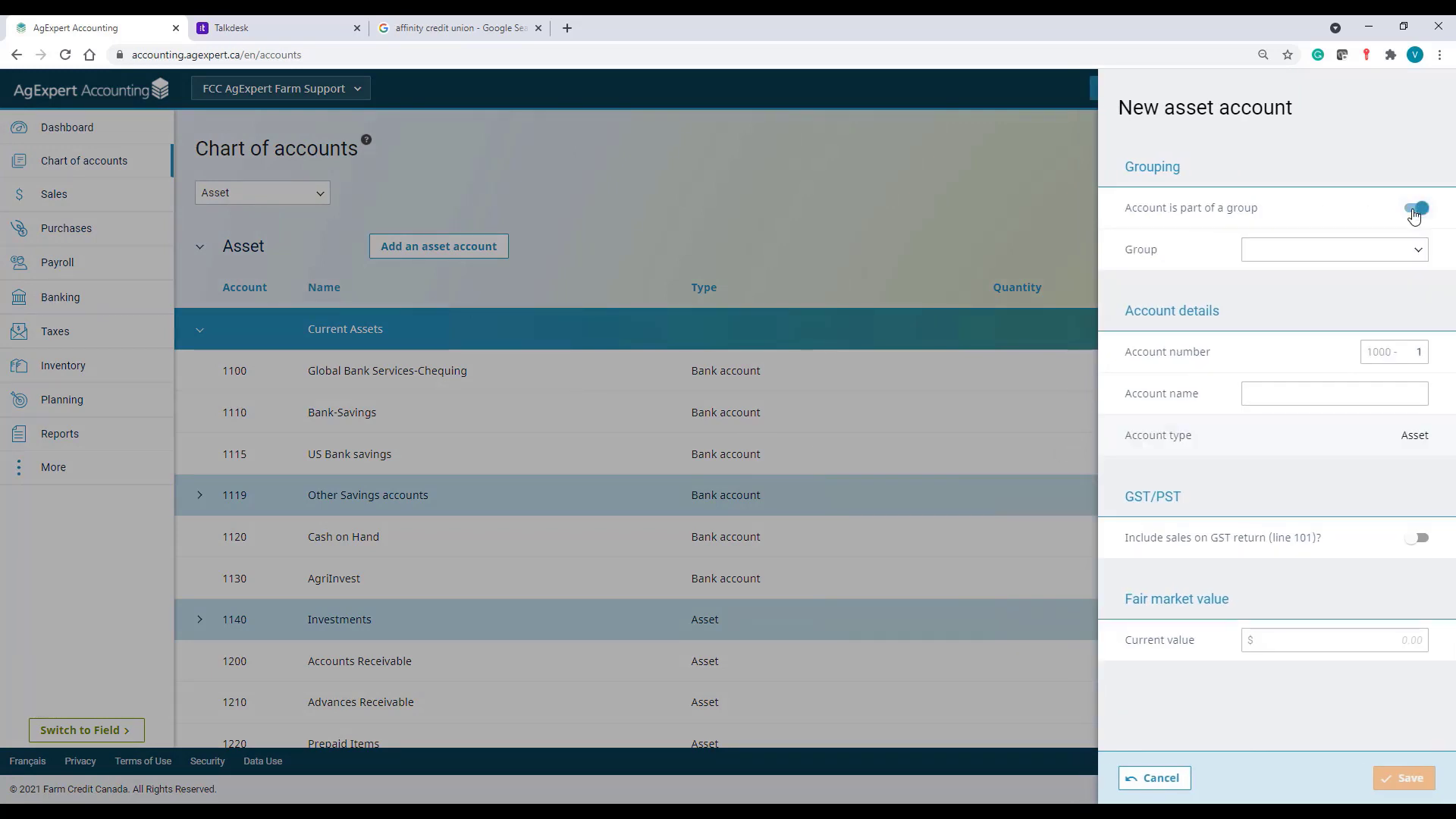
left_click(1391, 257)
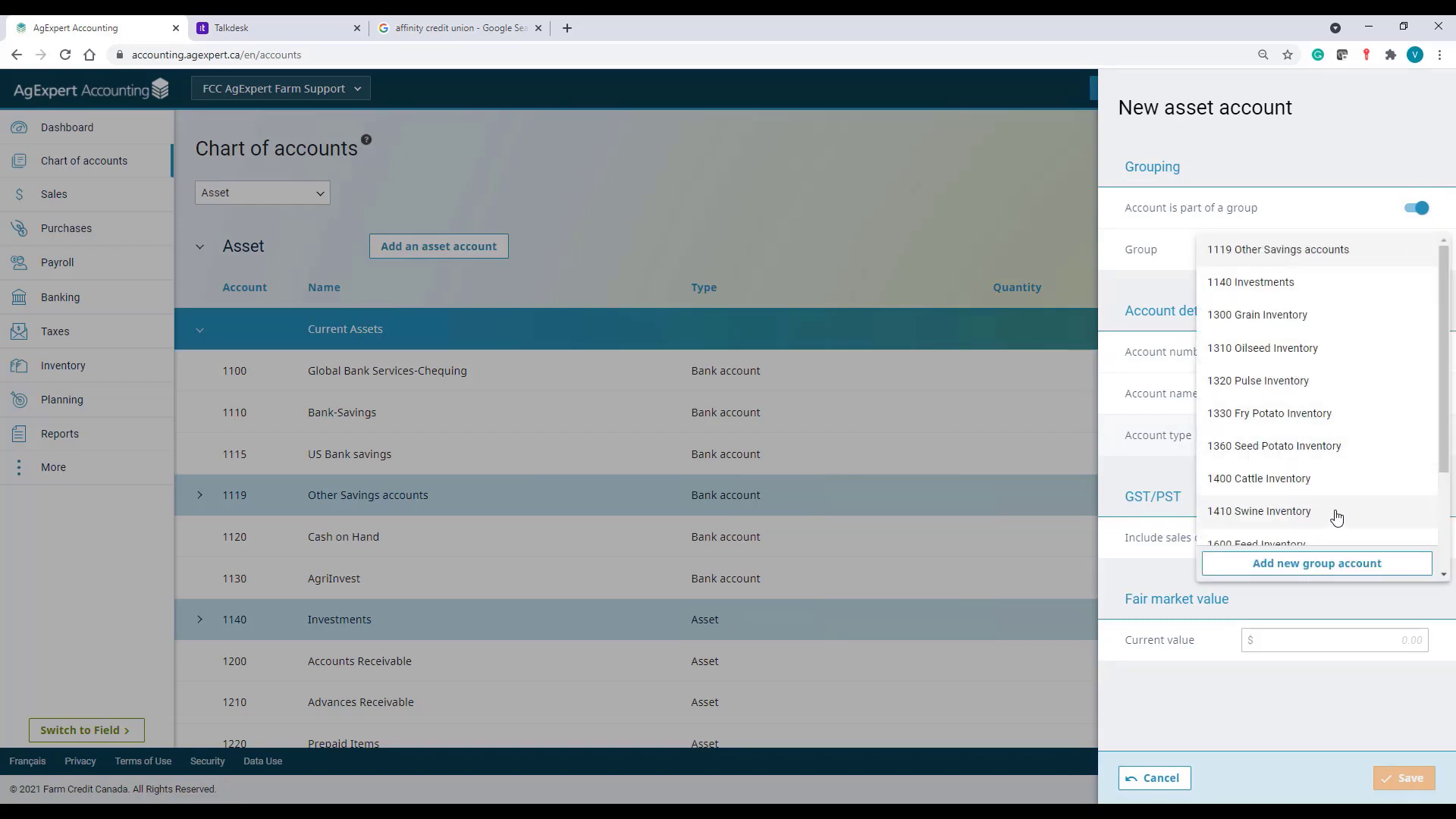
left_click(1301, 568)
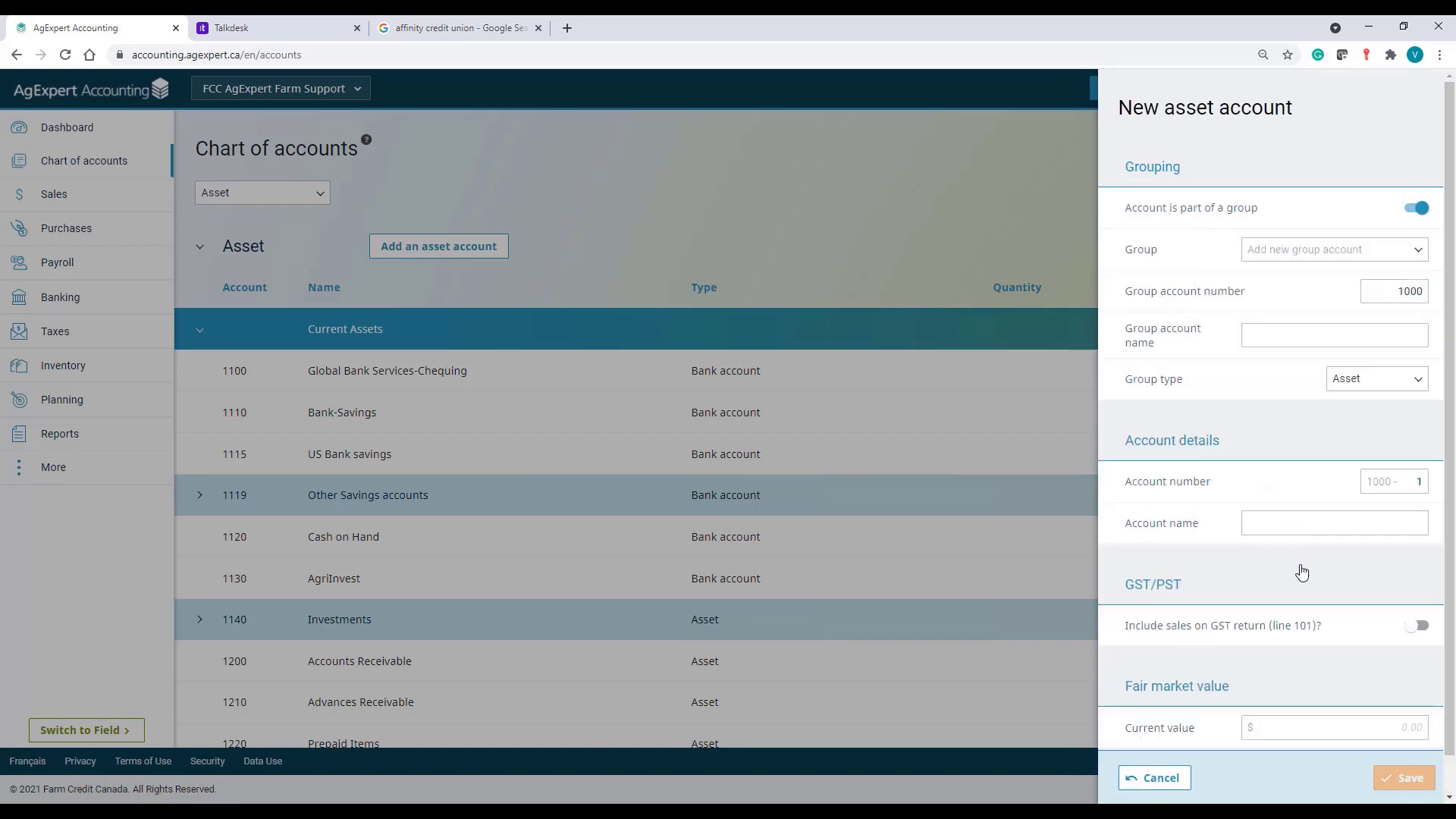
double_click(1400, 292)
type("11")
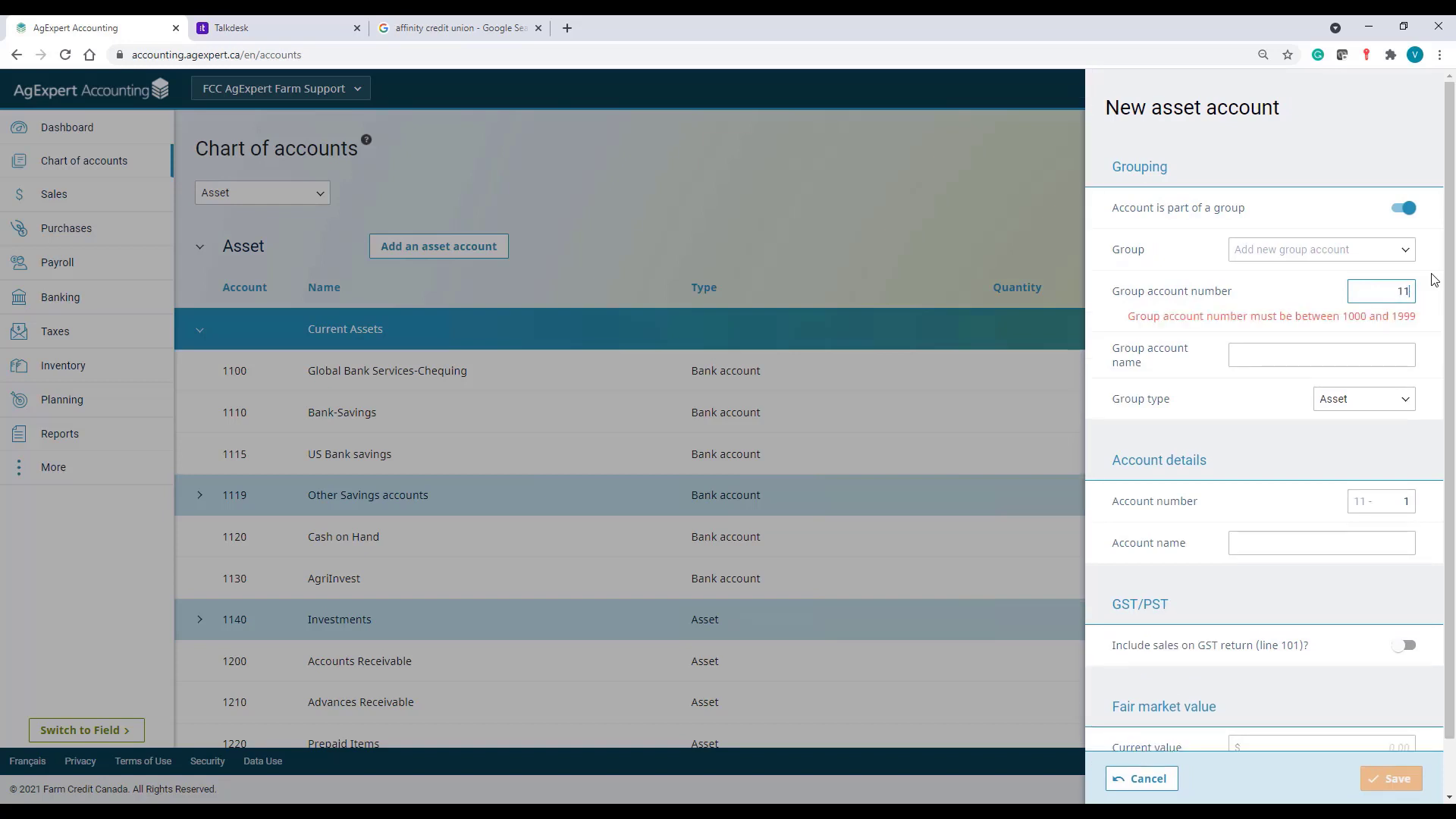
type("10")
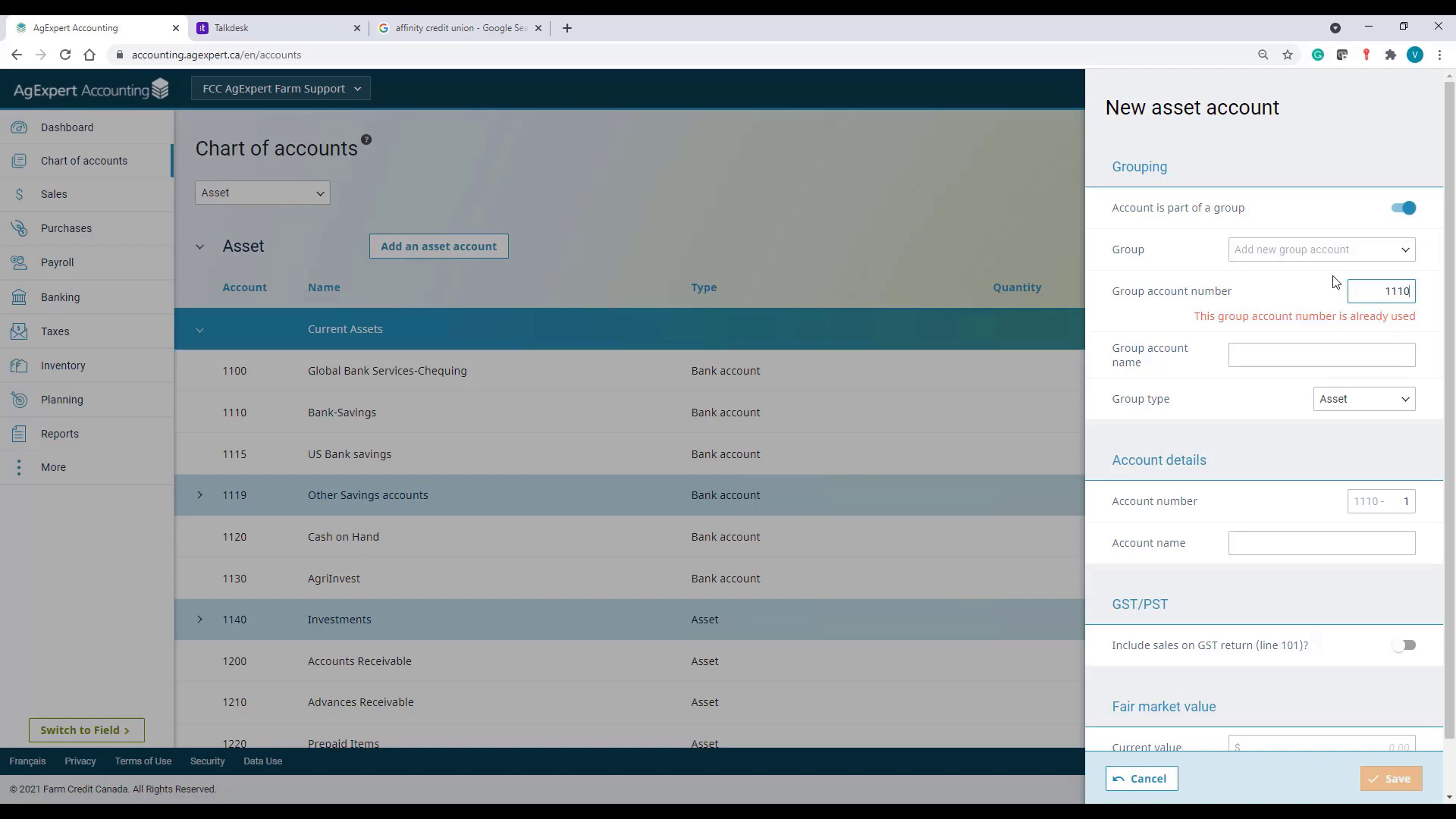
key("BackSpace")
type("6")
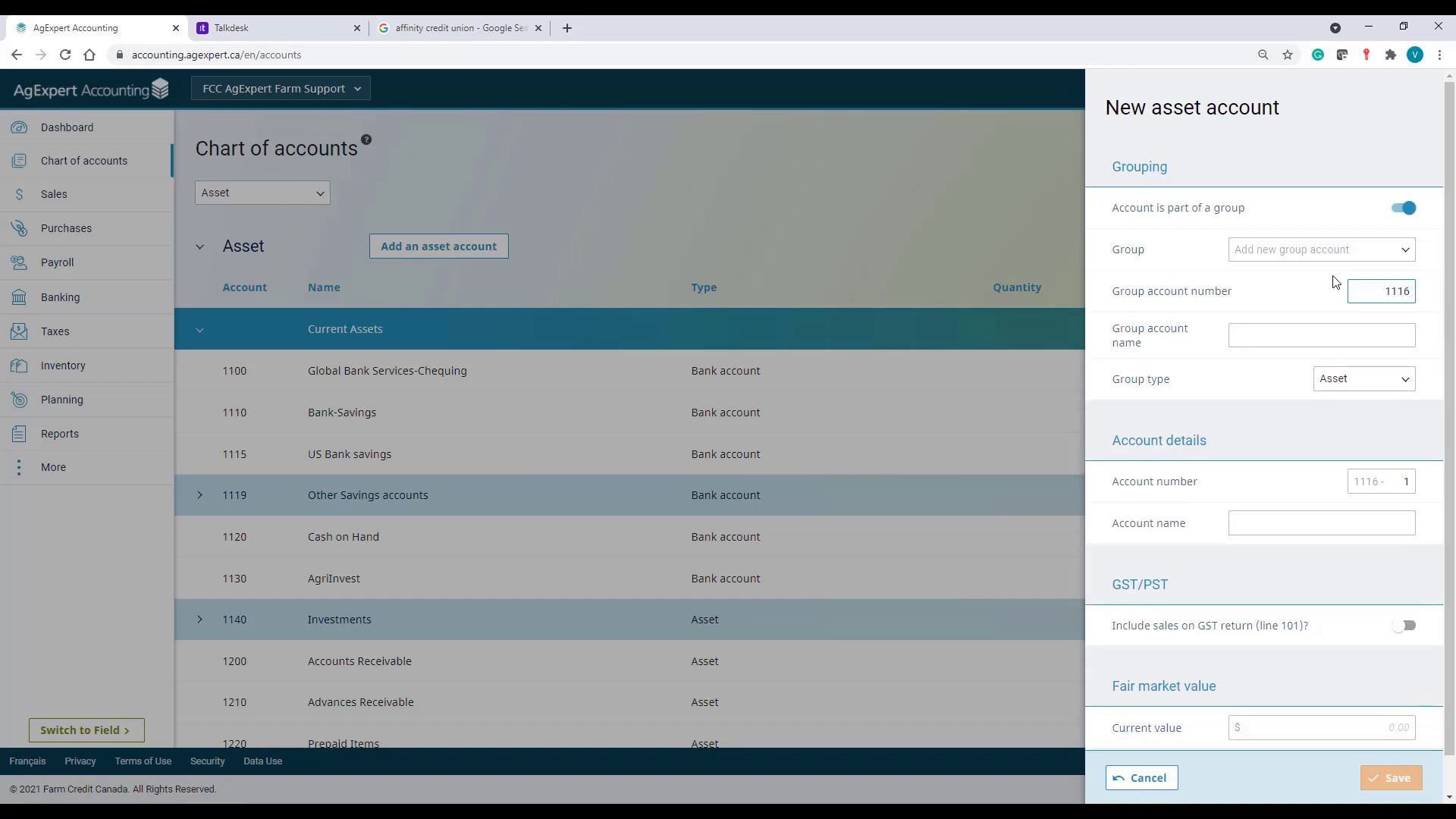
key("Tab")
left_click(1257, 346)
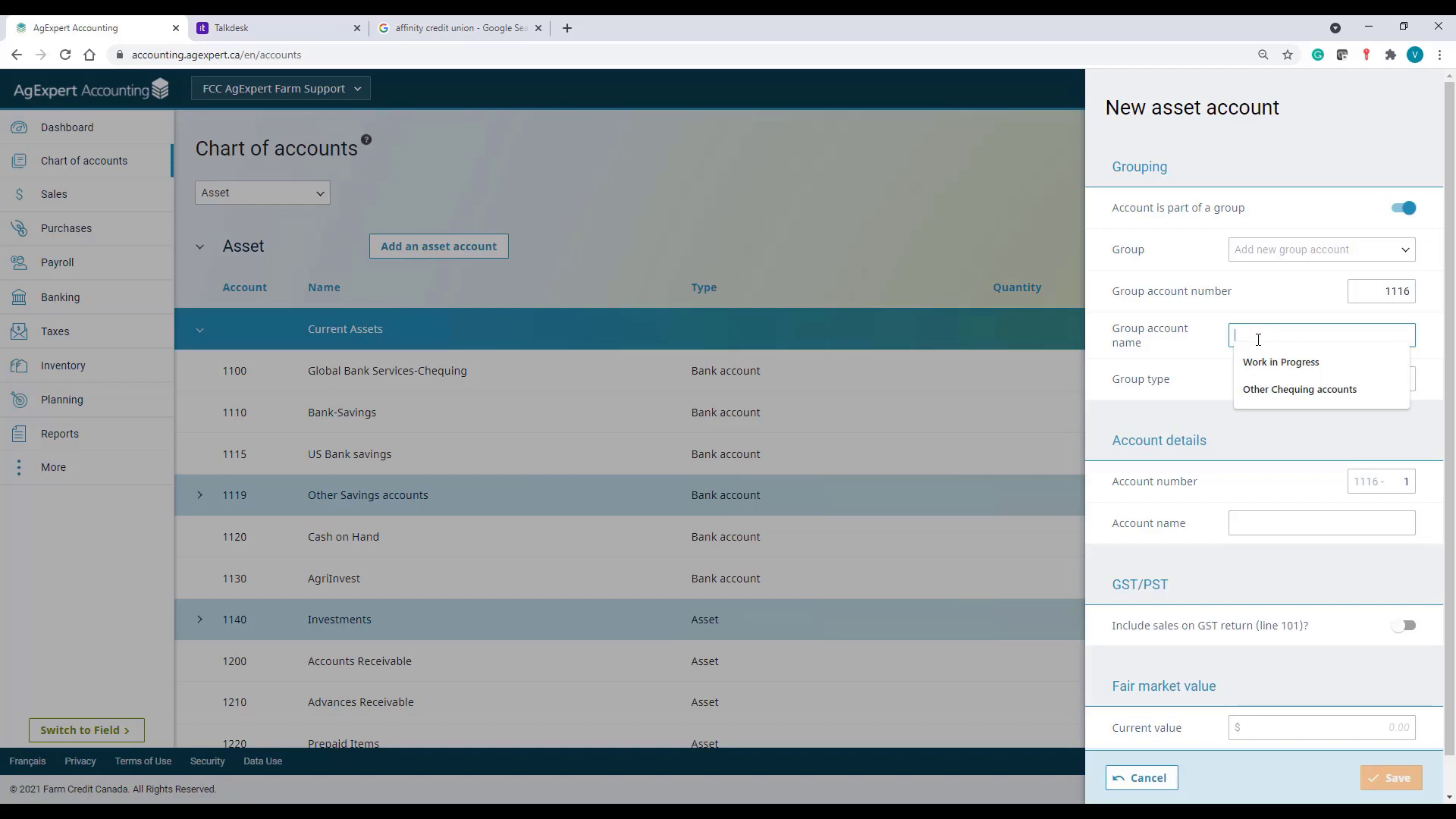
left_click(1271, 391)
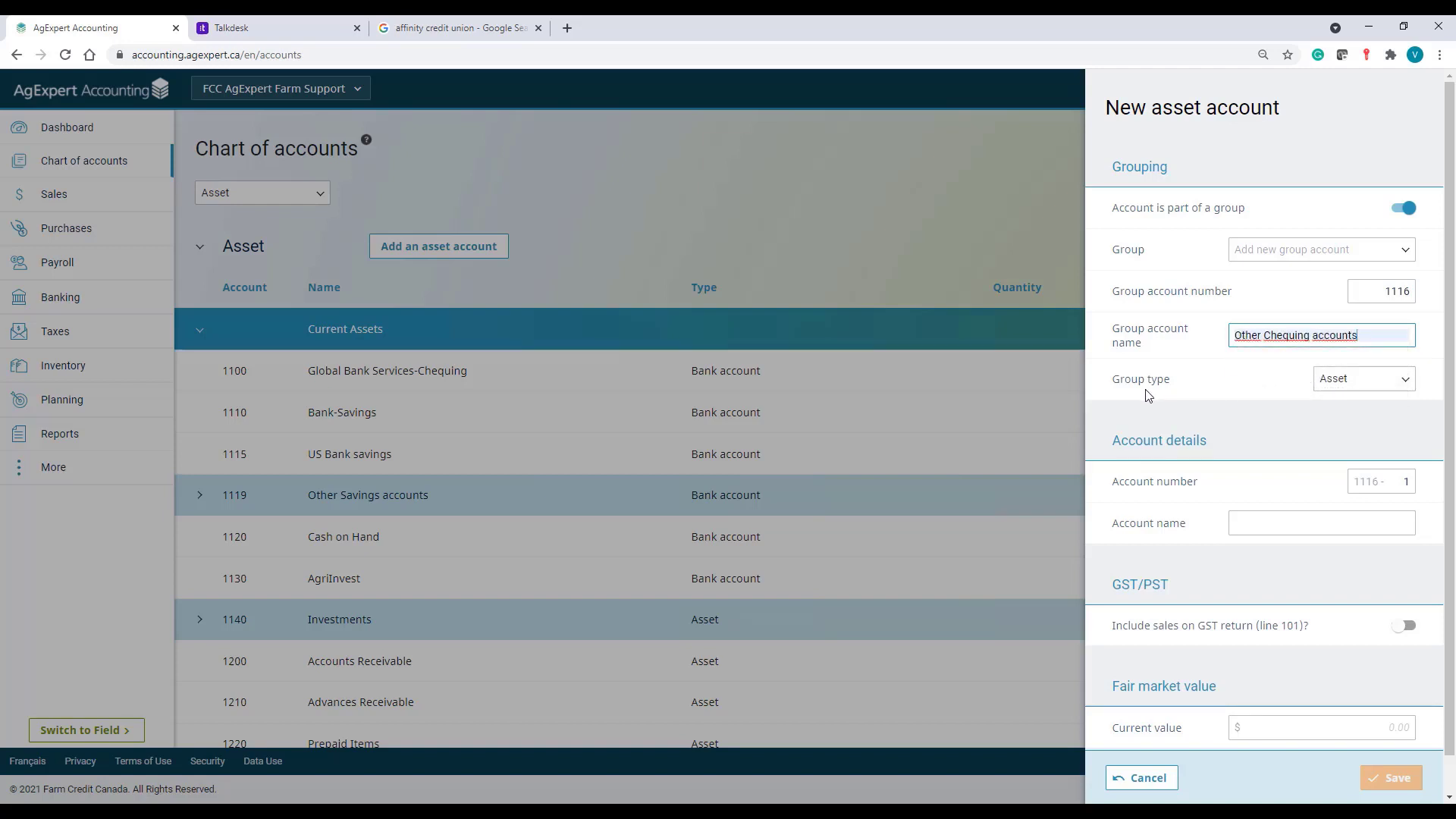
left_click(1365, 387)
left_click(1354, 410)
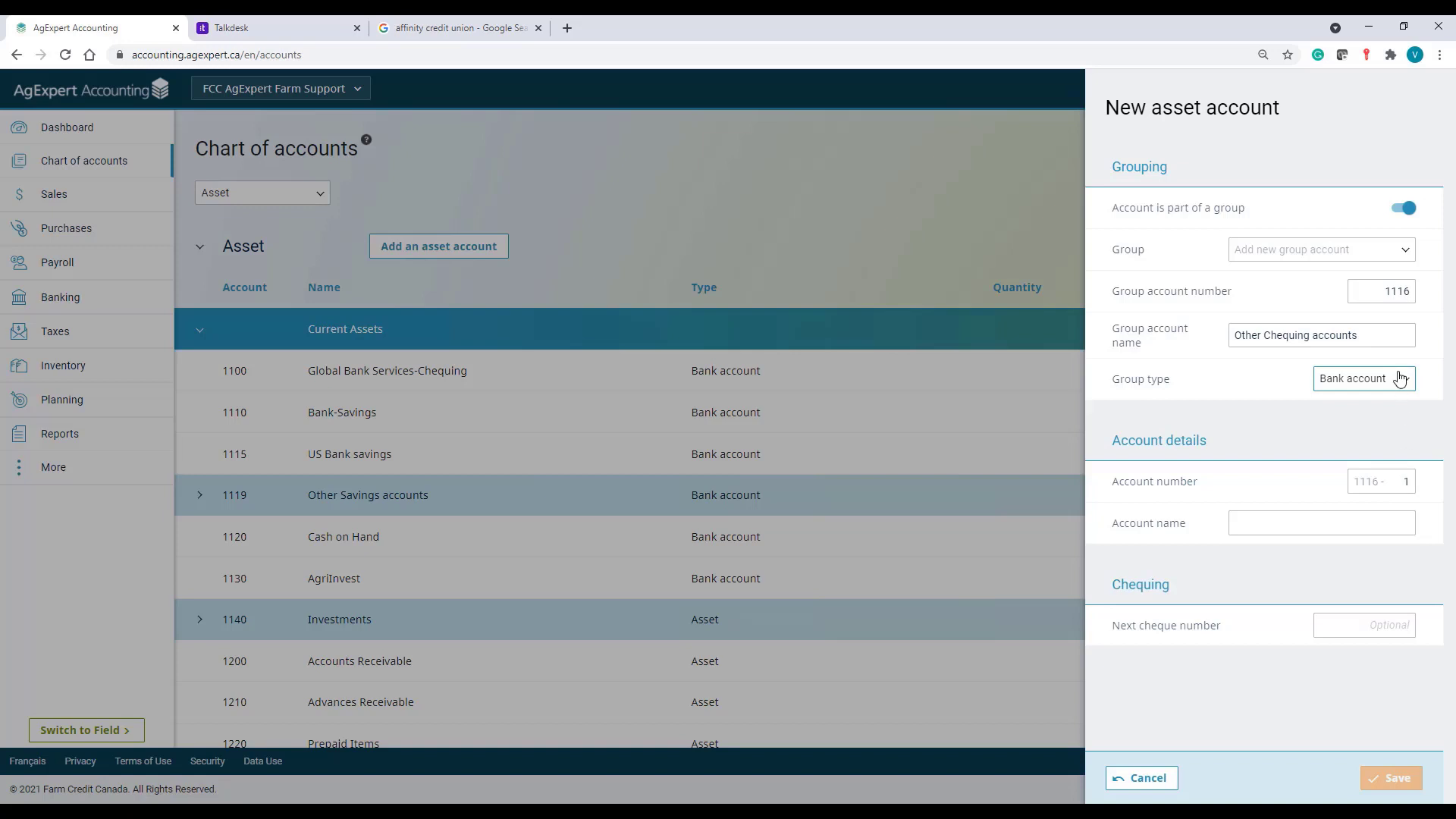
Step: Name the group's sub-account TD Account and save
left_click(1271, 523)
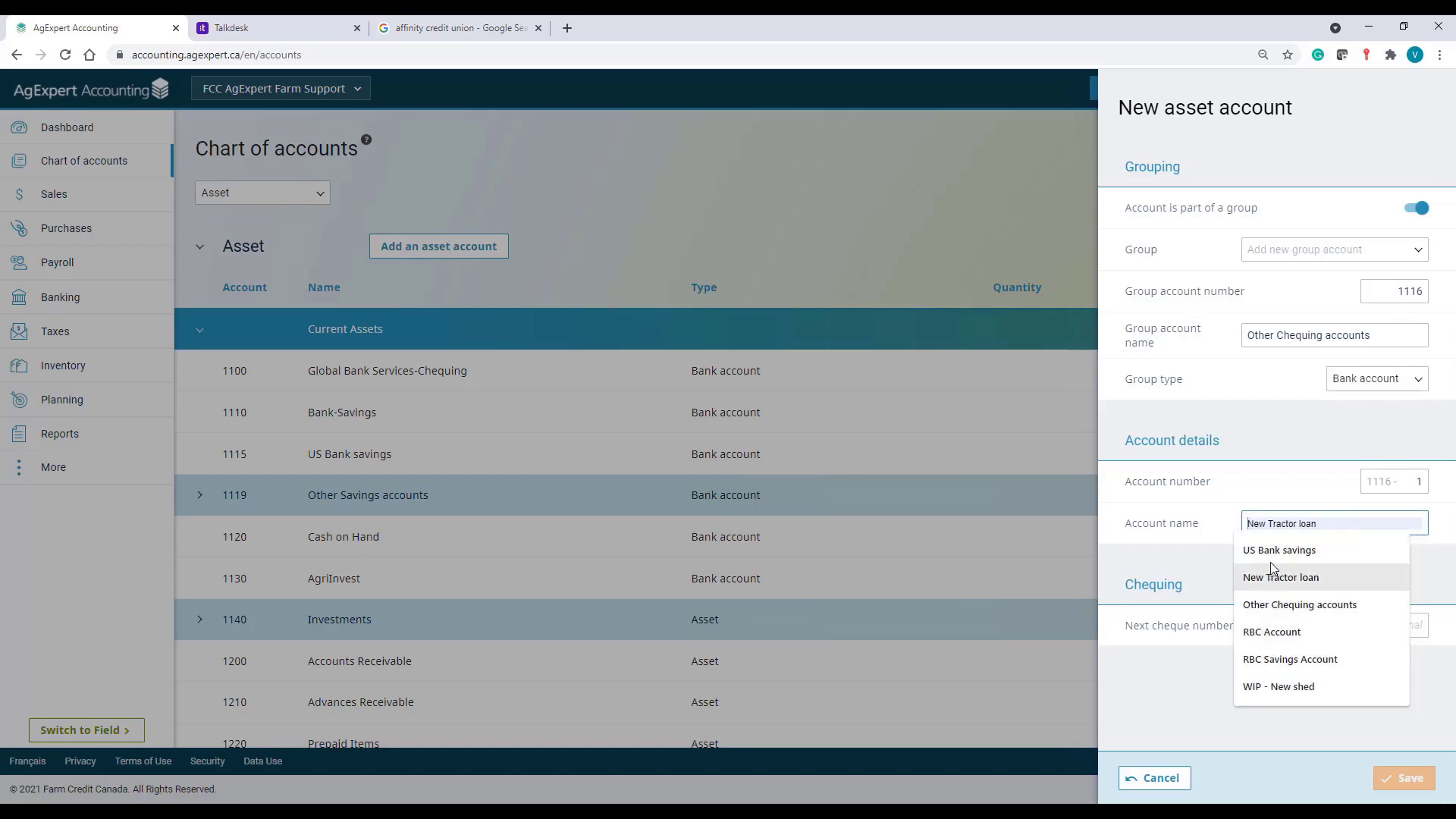
type("t")
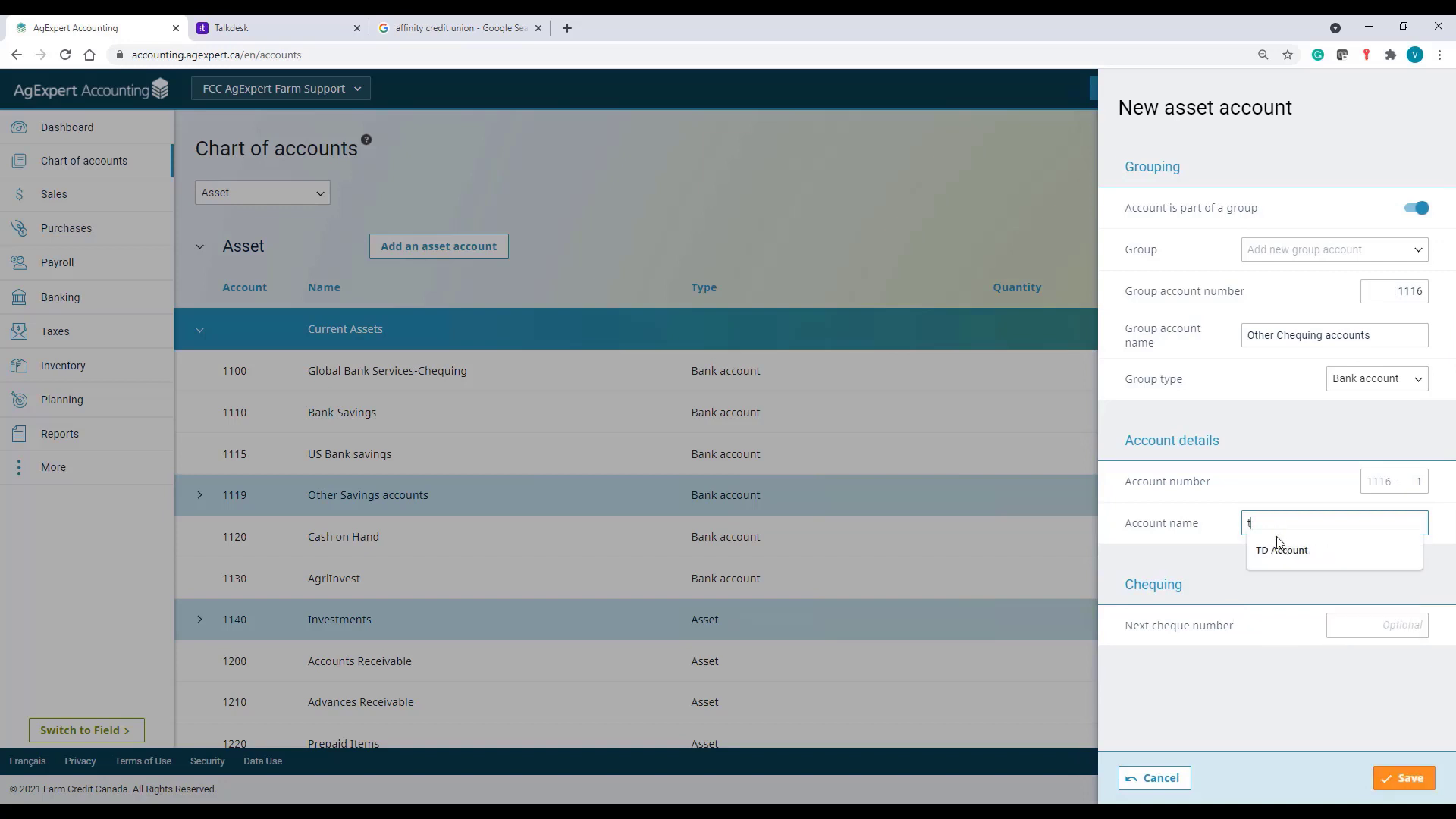
left_click(1276, 552)
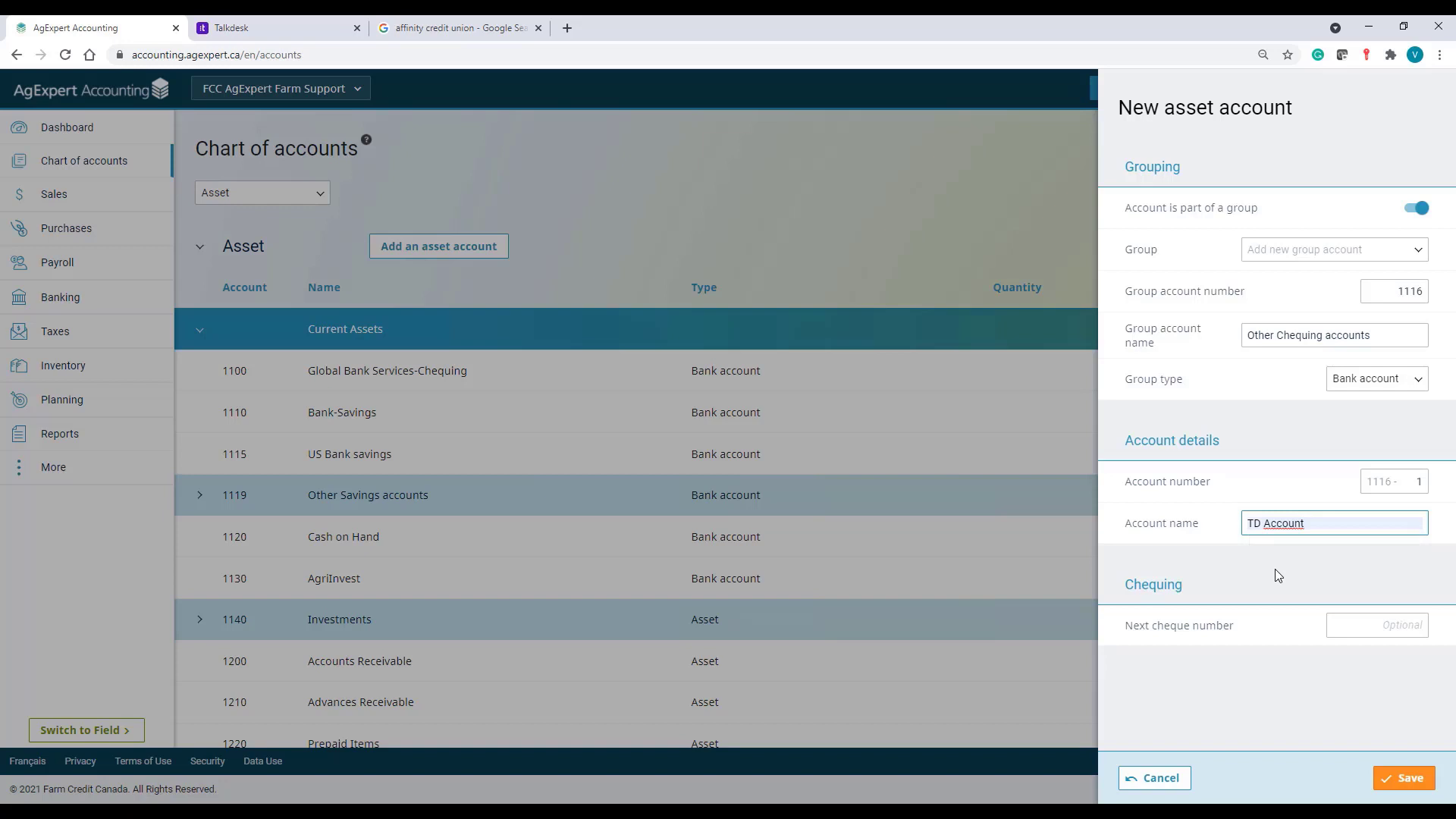
left_click(1404, 779)
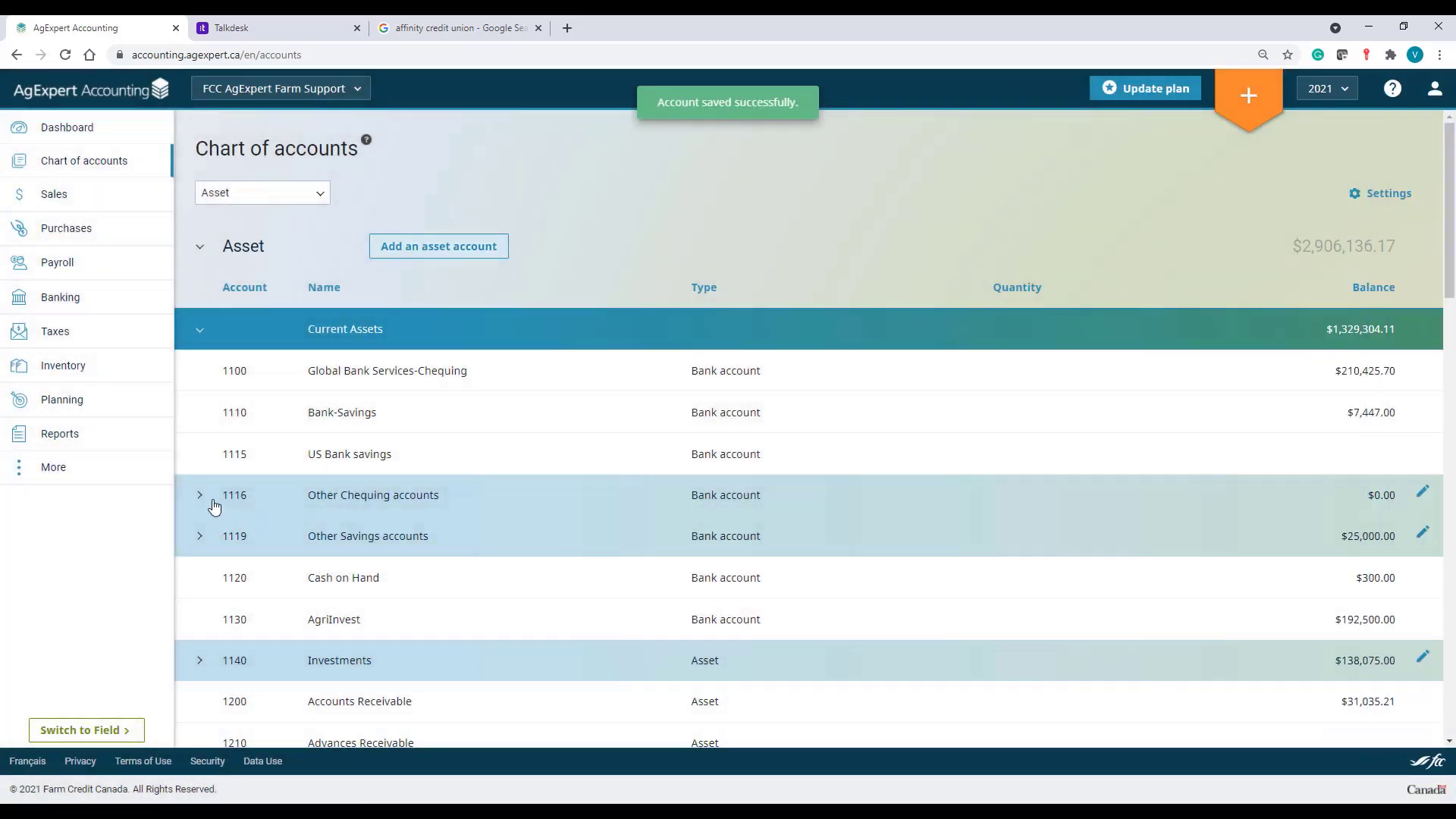
Step: Add a grouped asset account named RBC Account to group 1116 Other Chequing accounts and save
left_click(198, 499)
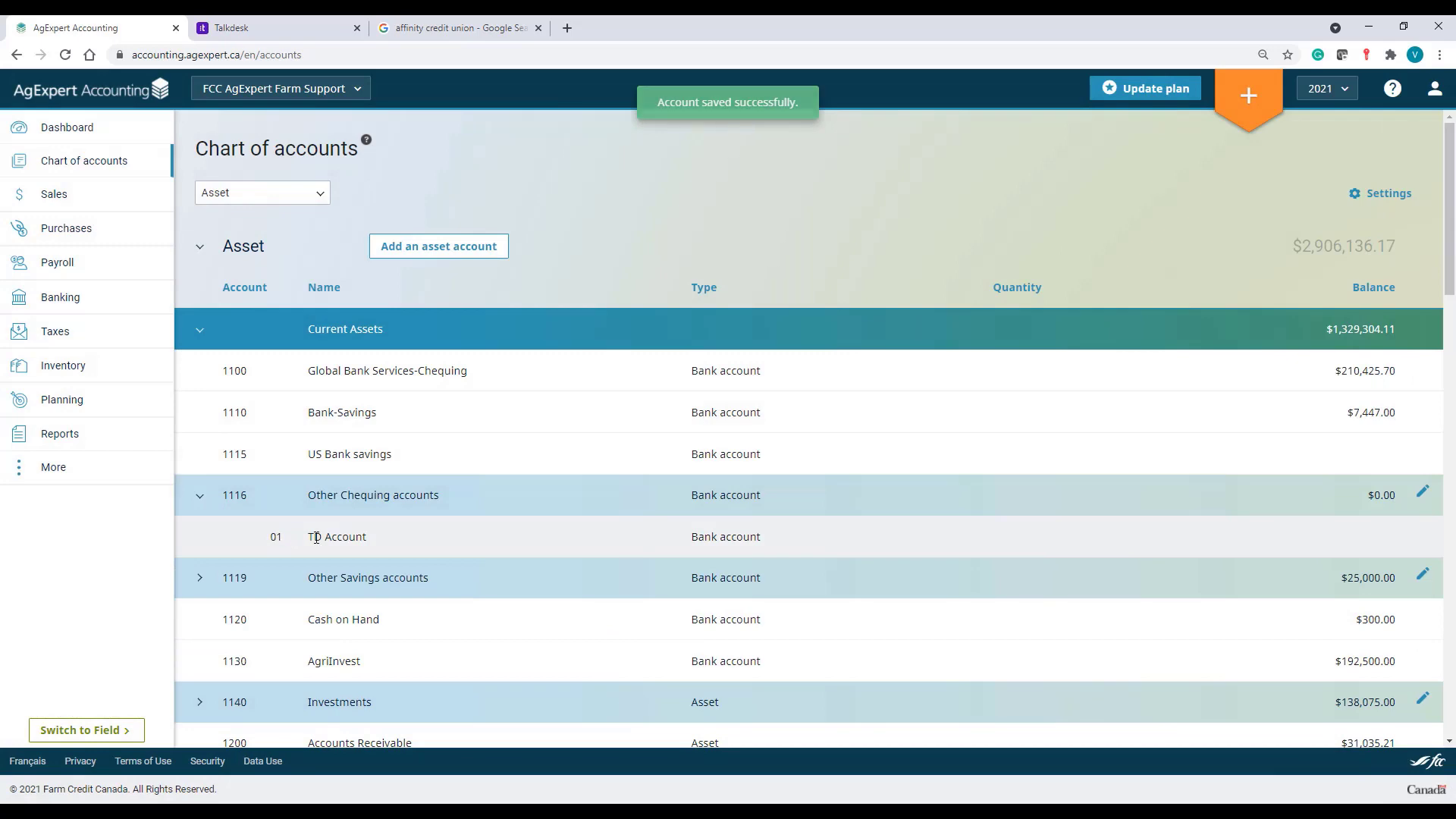
left_click(417, 247)
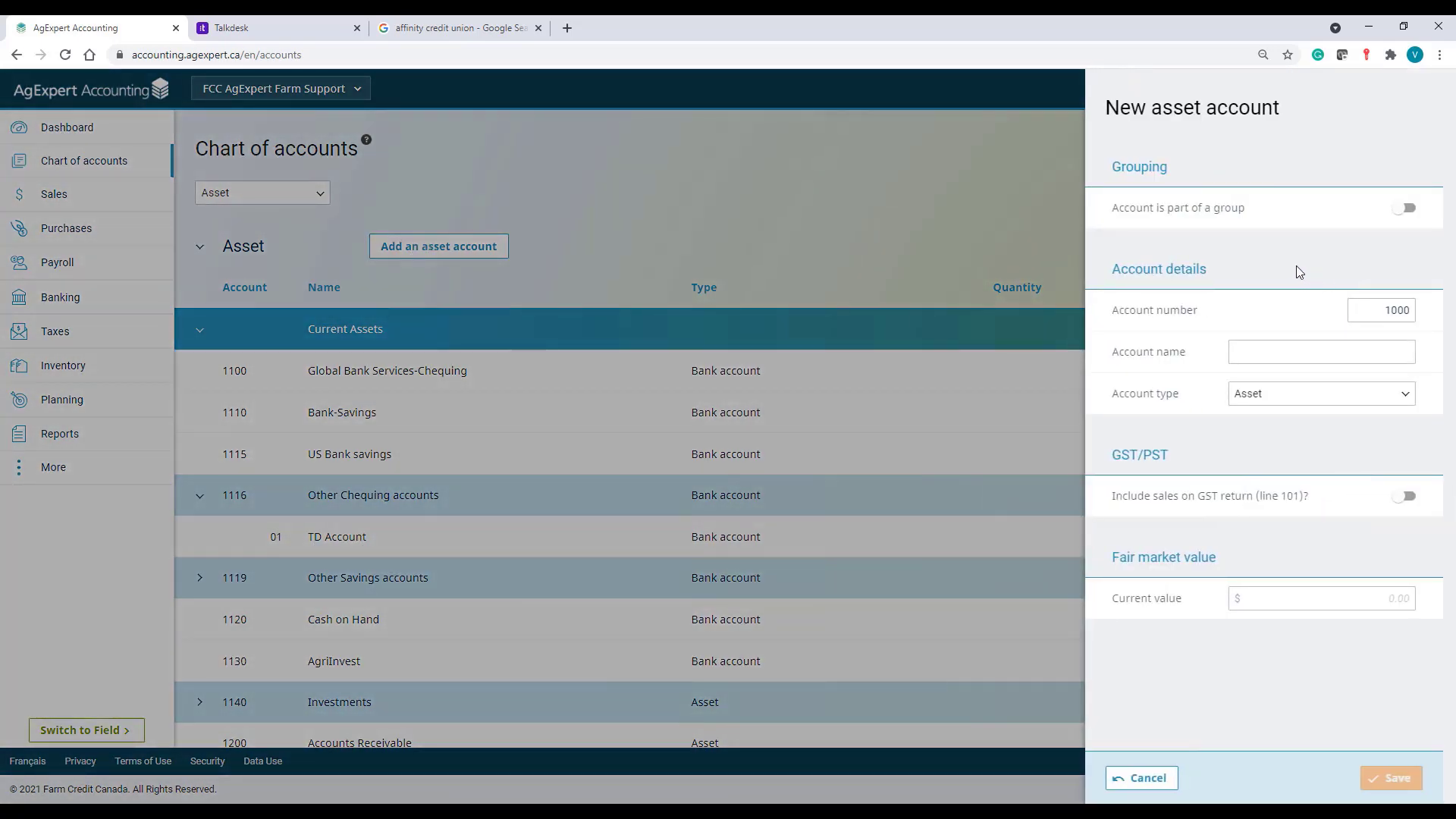
left_click(1406, 209)
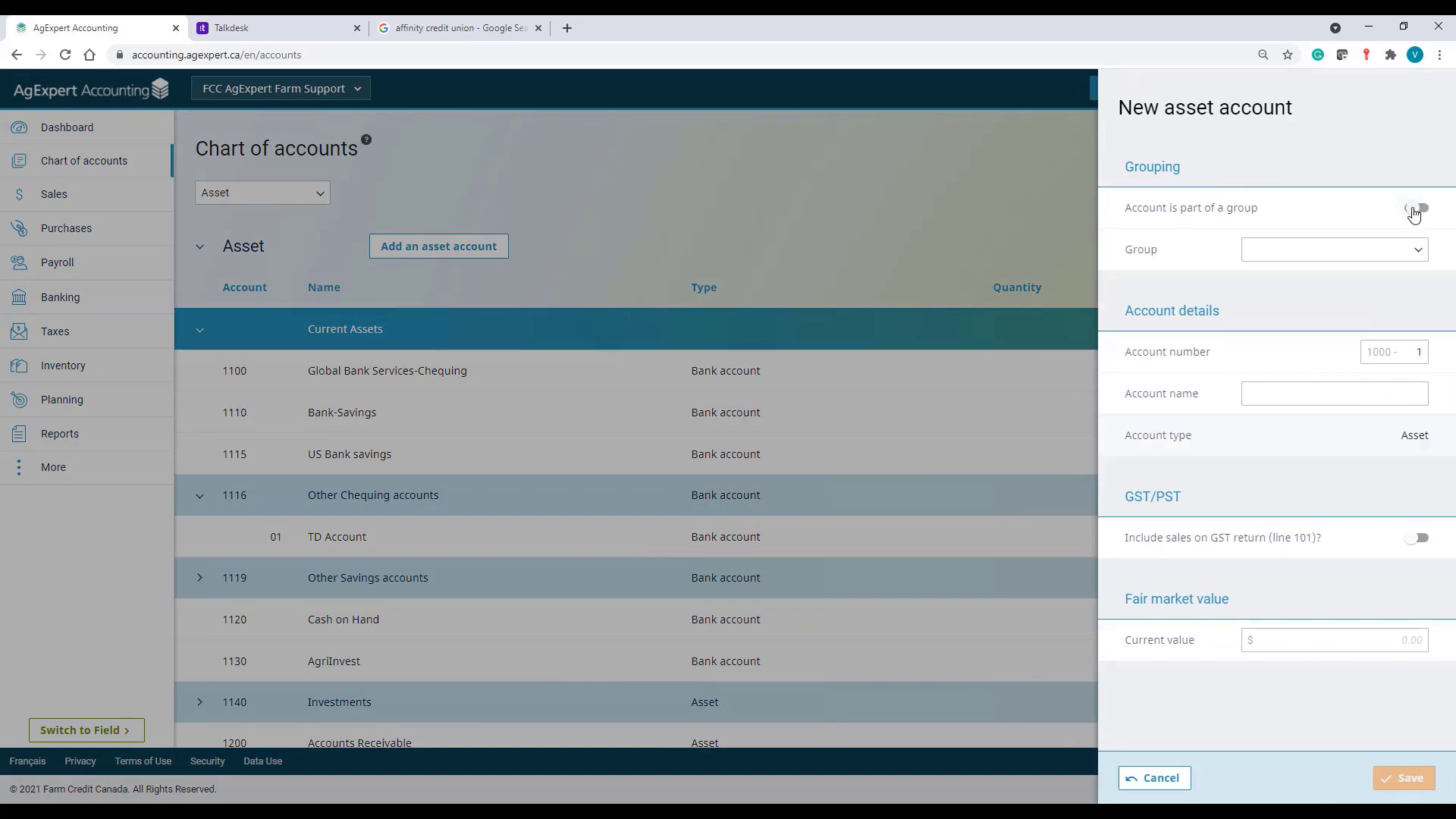
left_click(1403, 251)
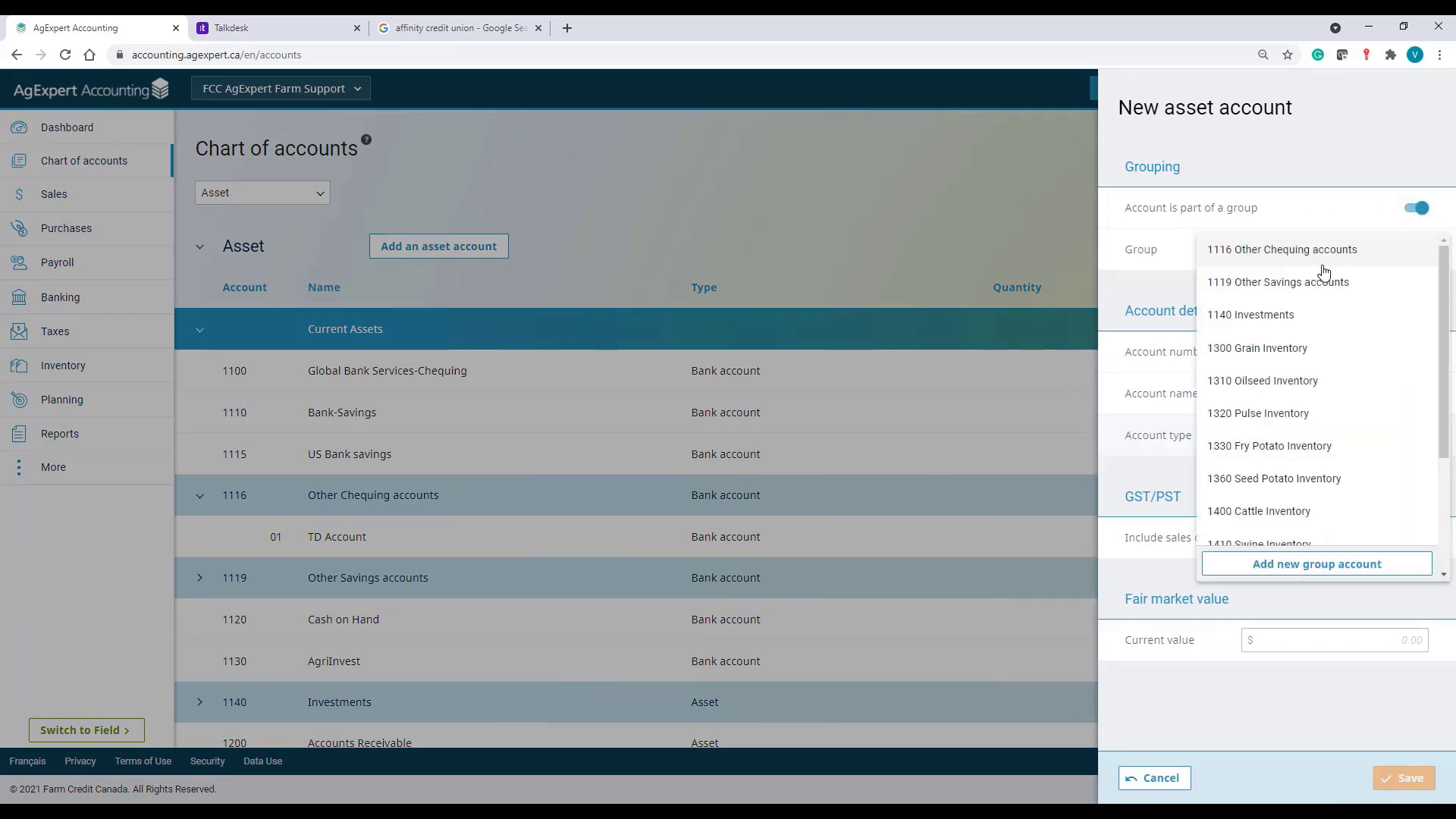
left_click(1251, 250)
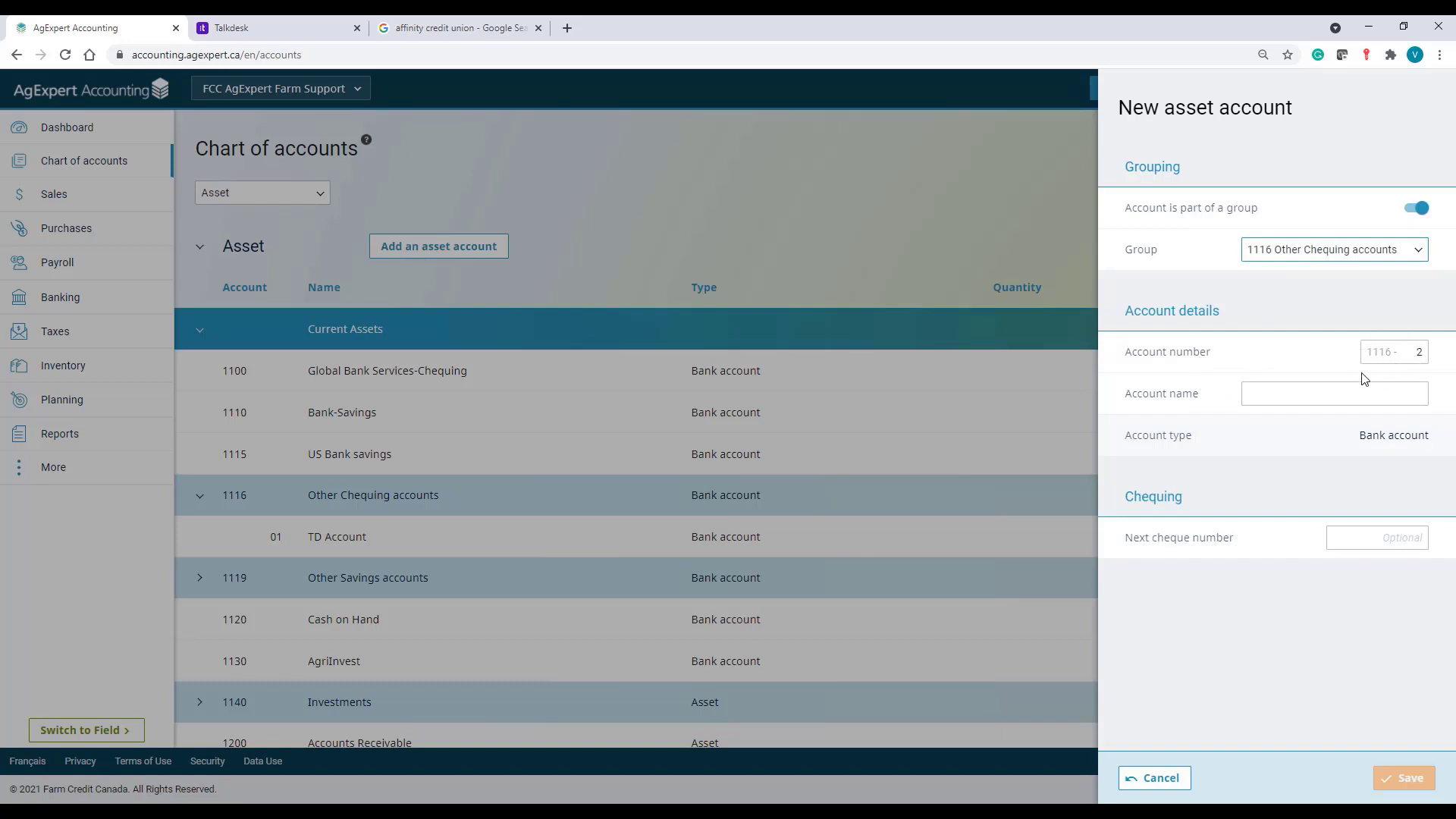
left_click(1319, 393)
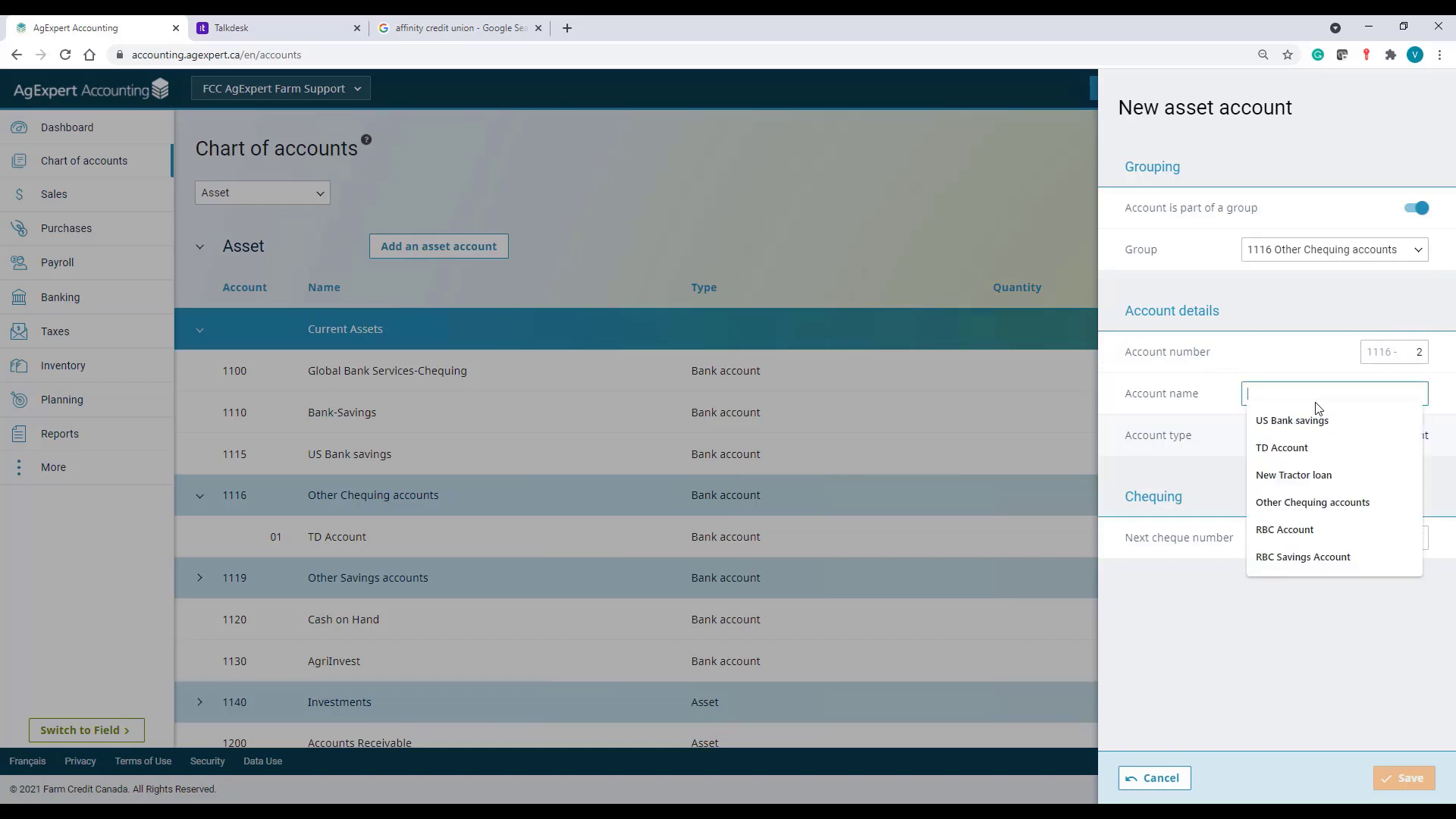
left_click(1287, 531)
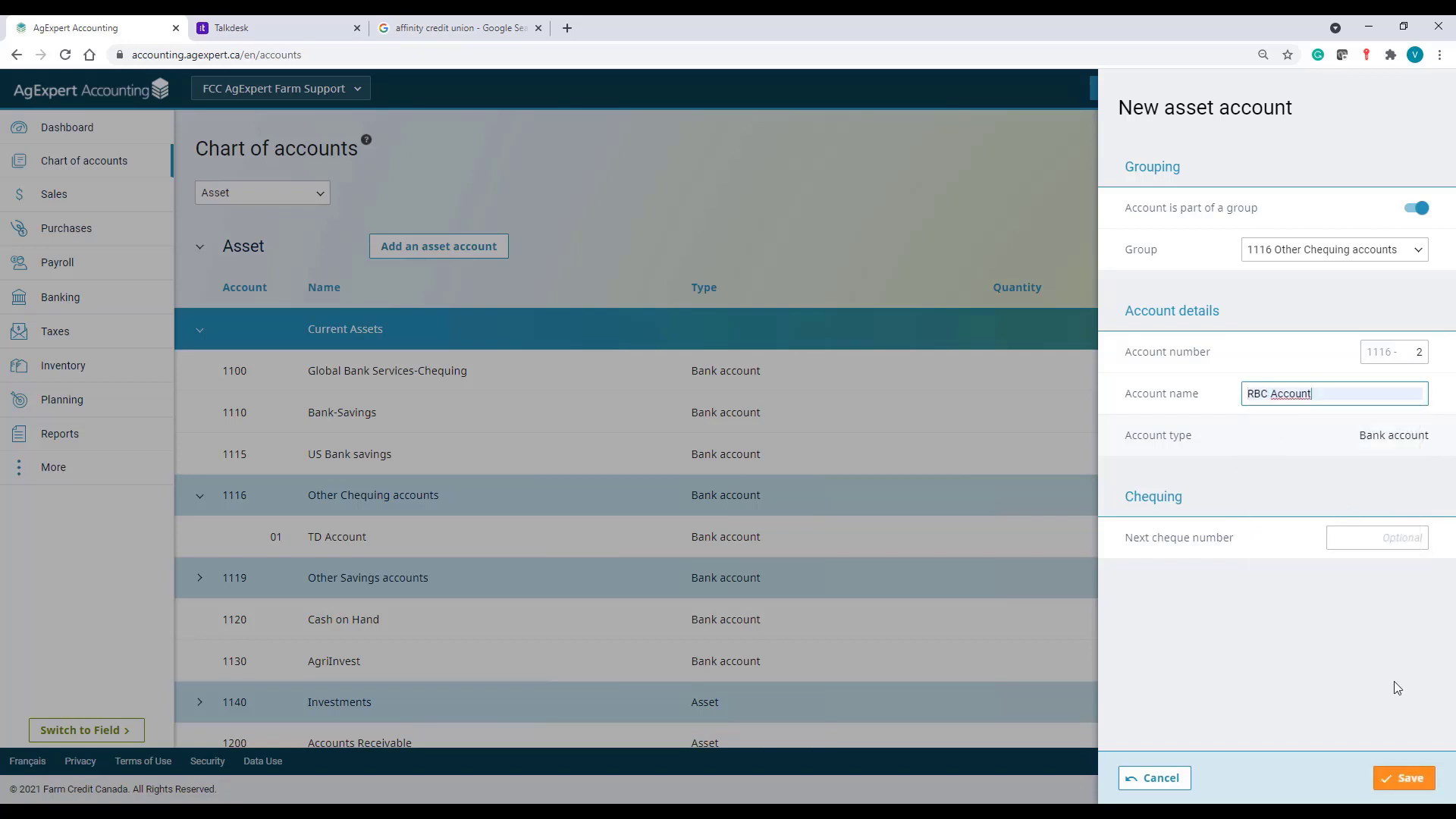
left_click(1404, 779)
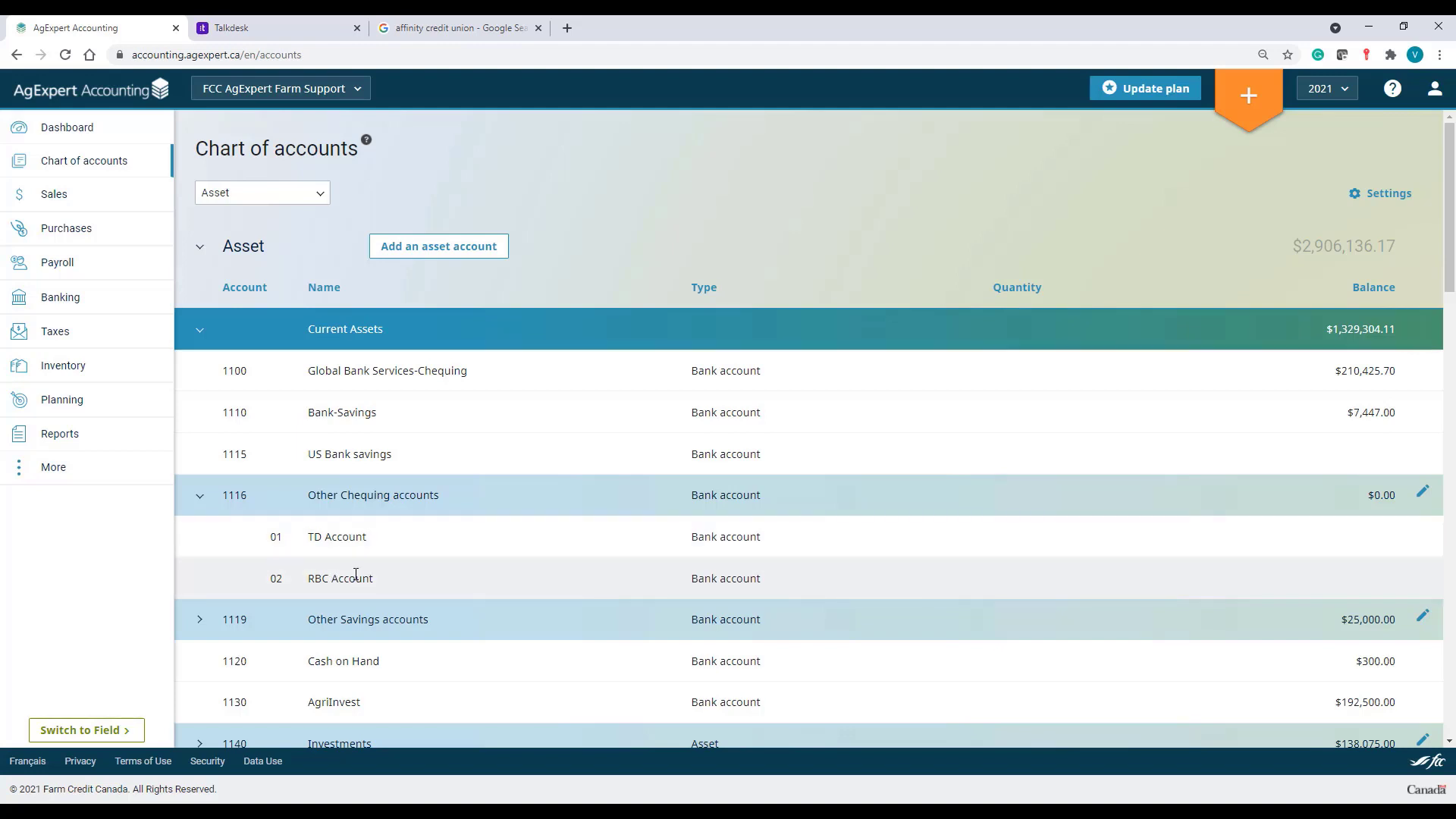
Step: Set TD Account's opening balance to $10,000 and save it
left_click(351, 538)
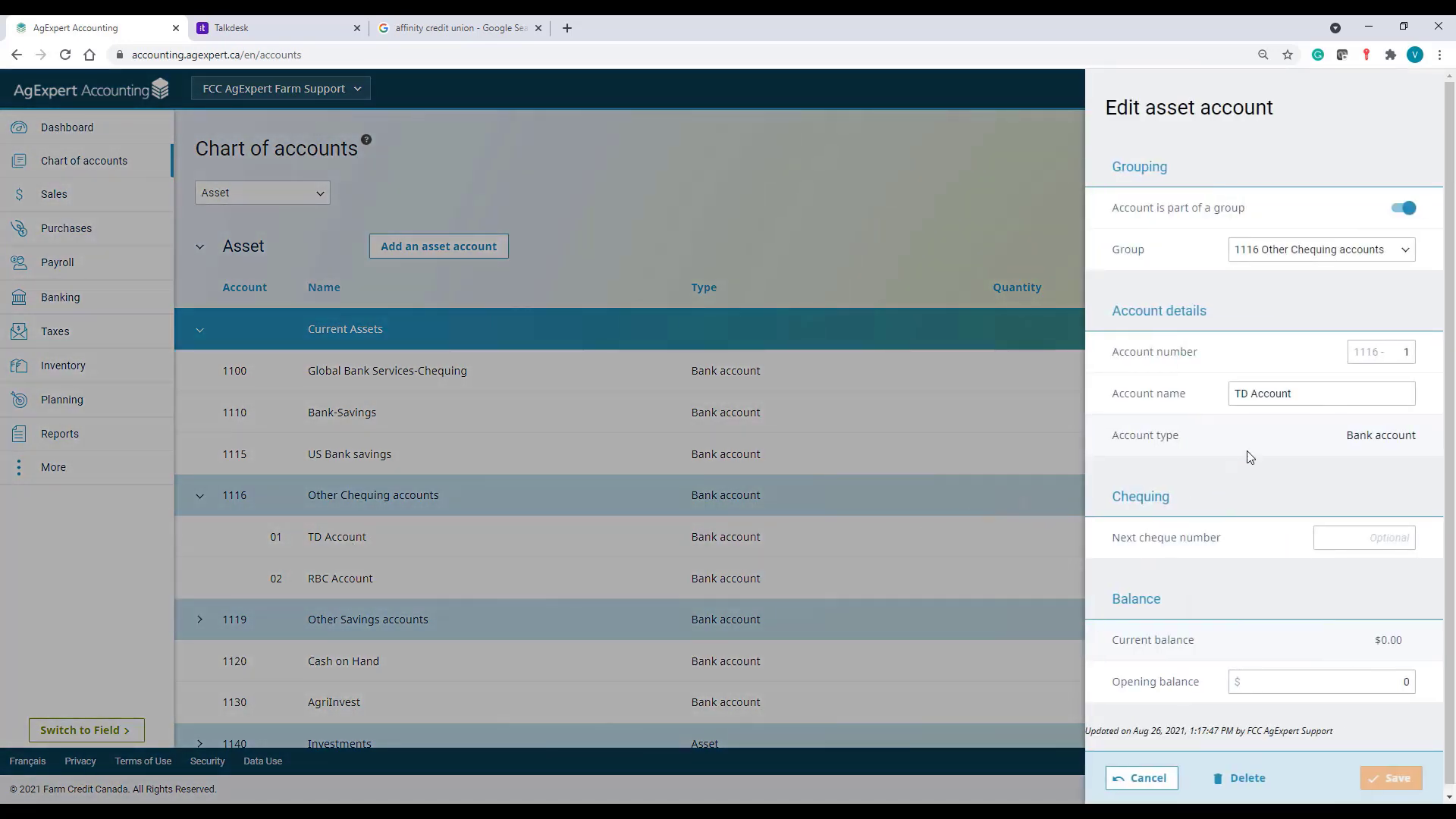
left_click(1335, 685)
type("10000")
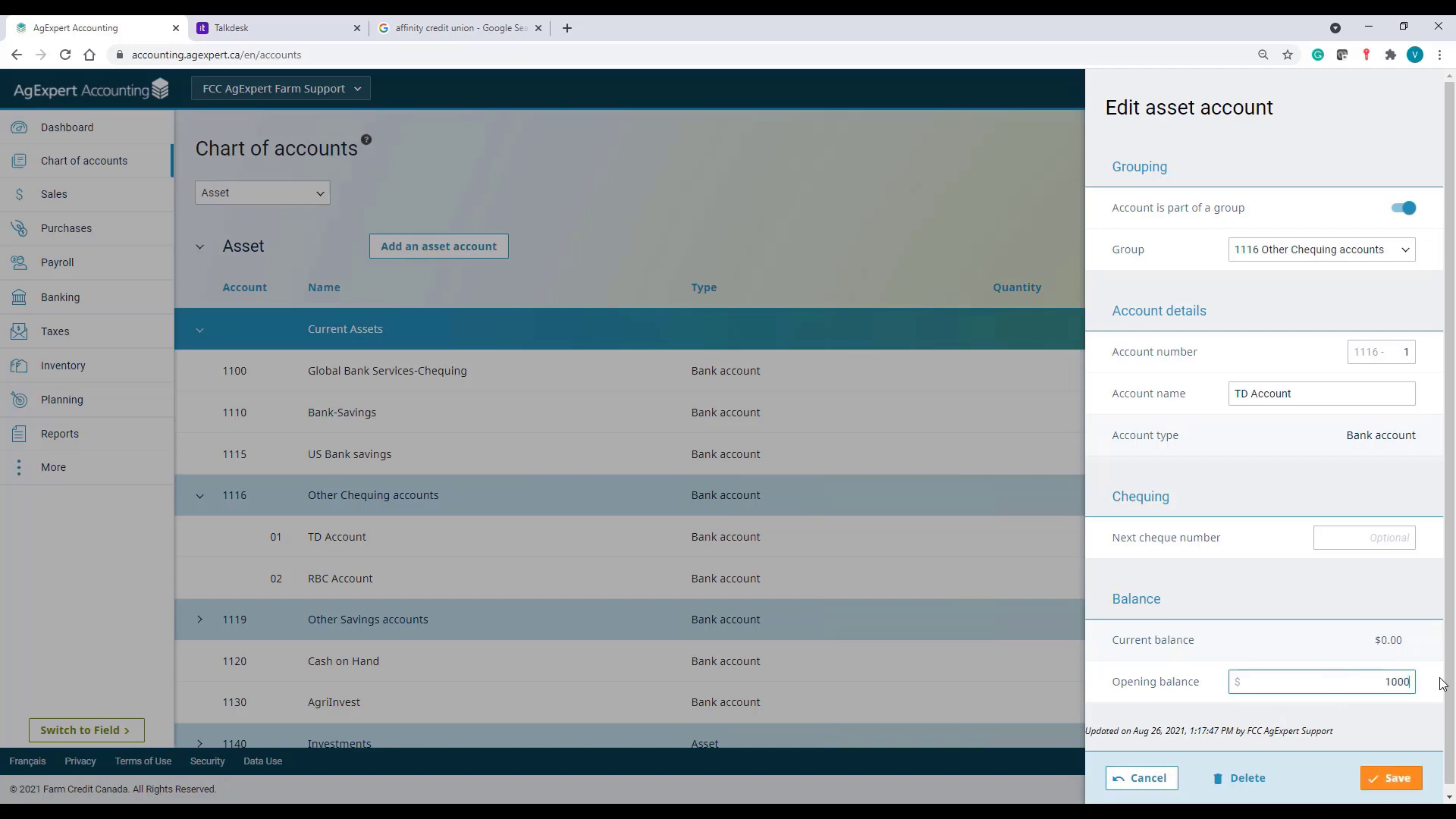
left_click(1395, 781)
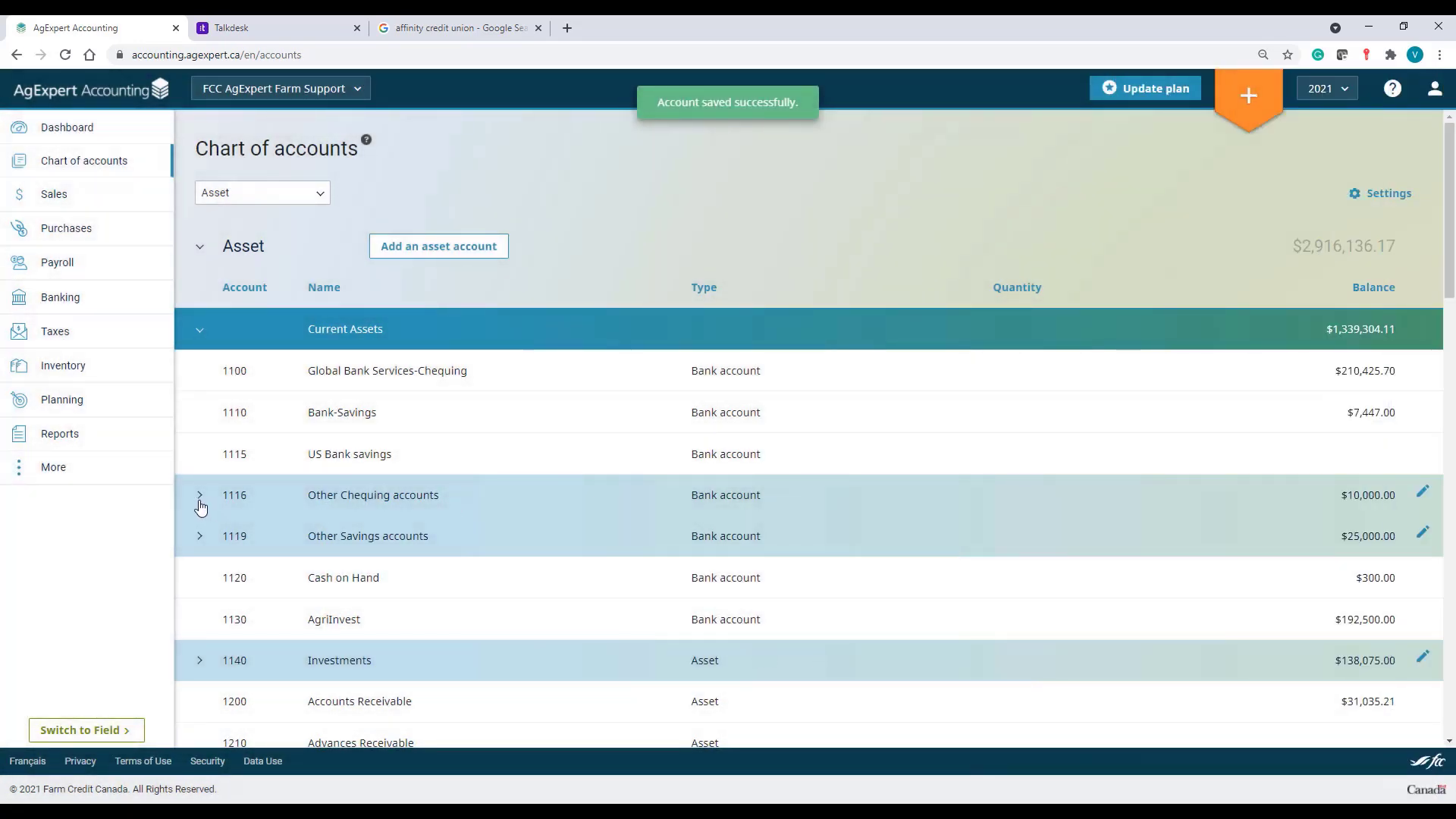
Step: Set RBC Account's opening balance to 15,000 and save, bringing group 1116 to $25,000
left_click(200, 501)
left_click(413, 580)
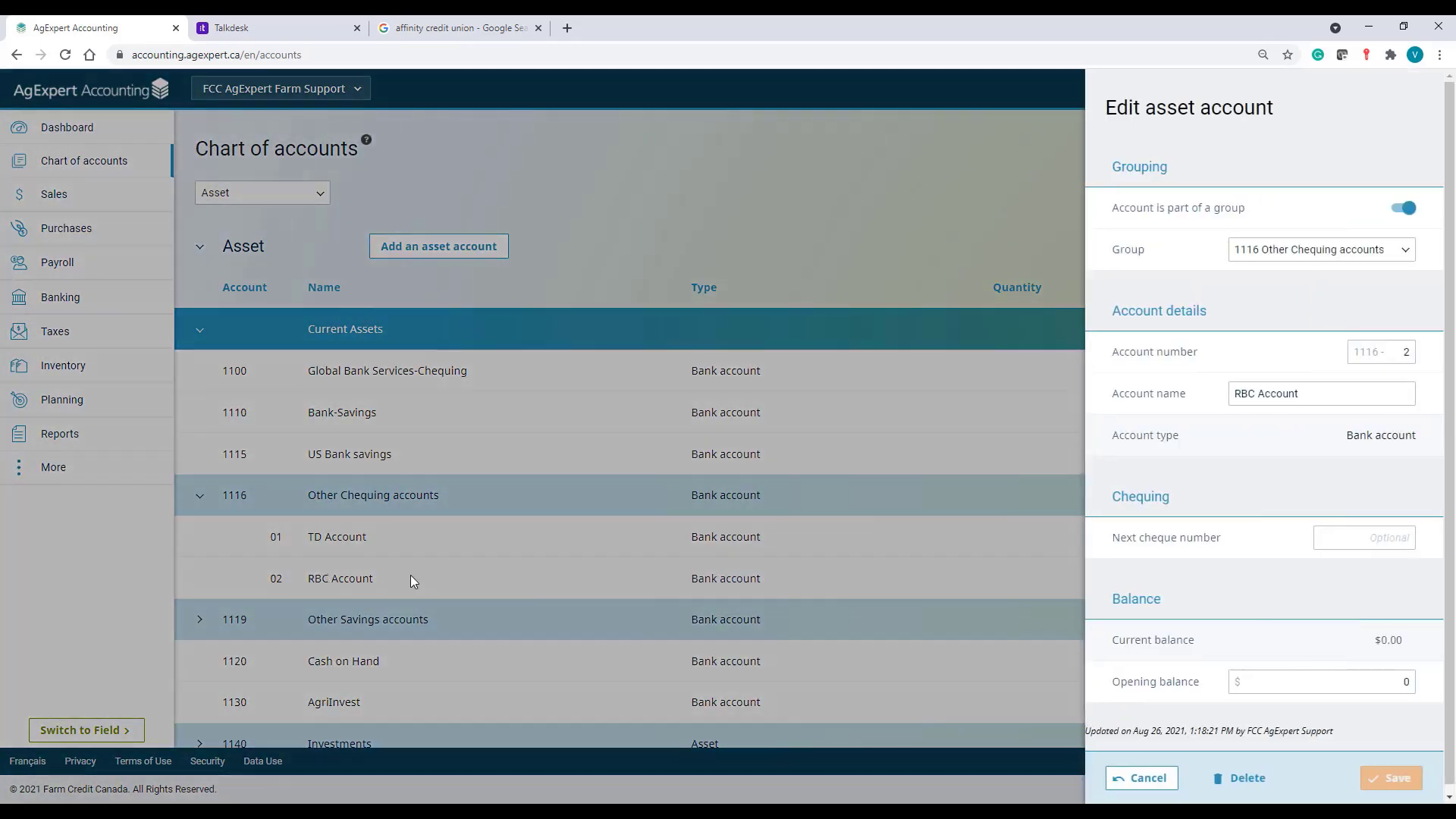
left_click(1407, 683)
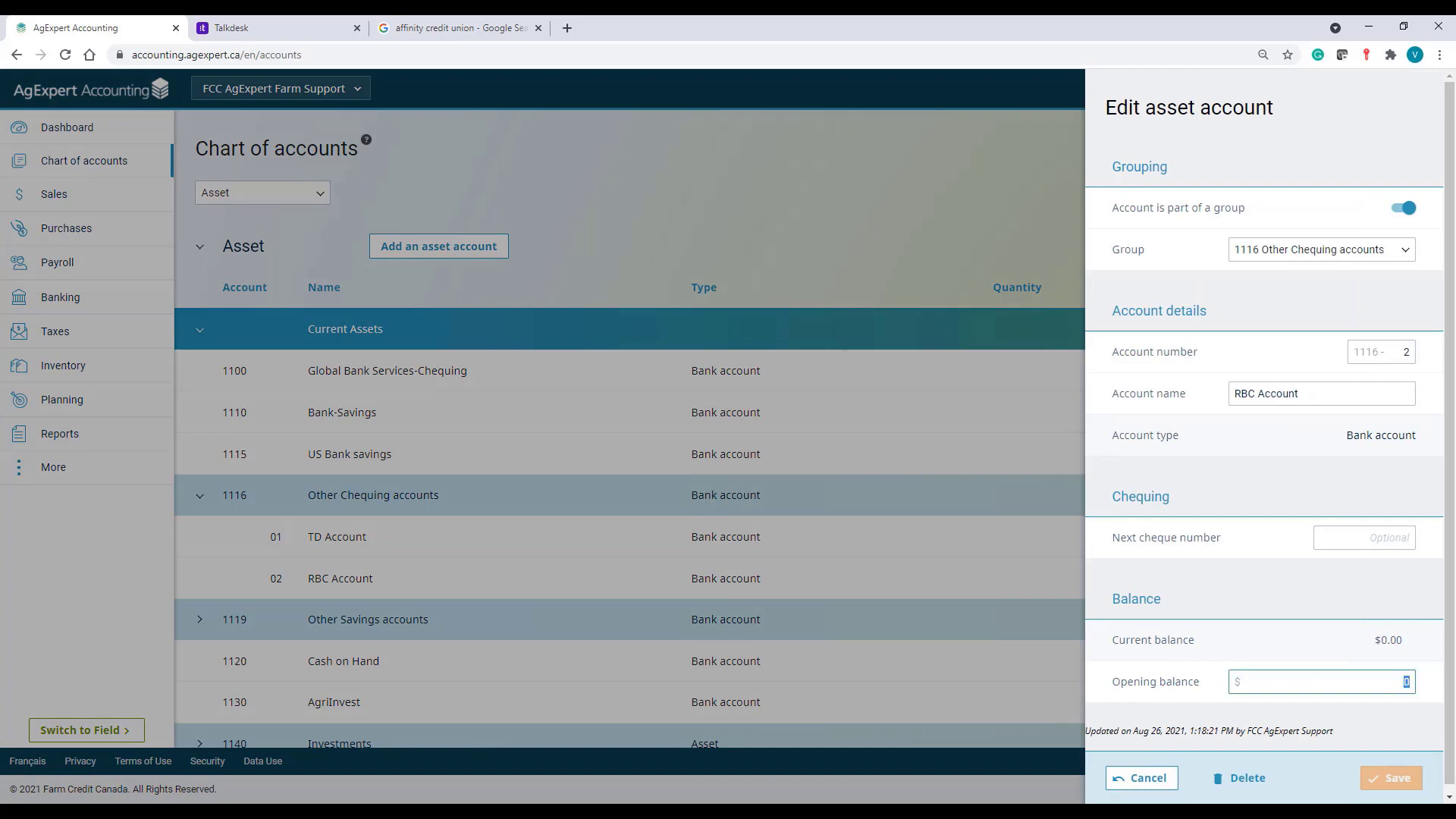
type("15000")
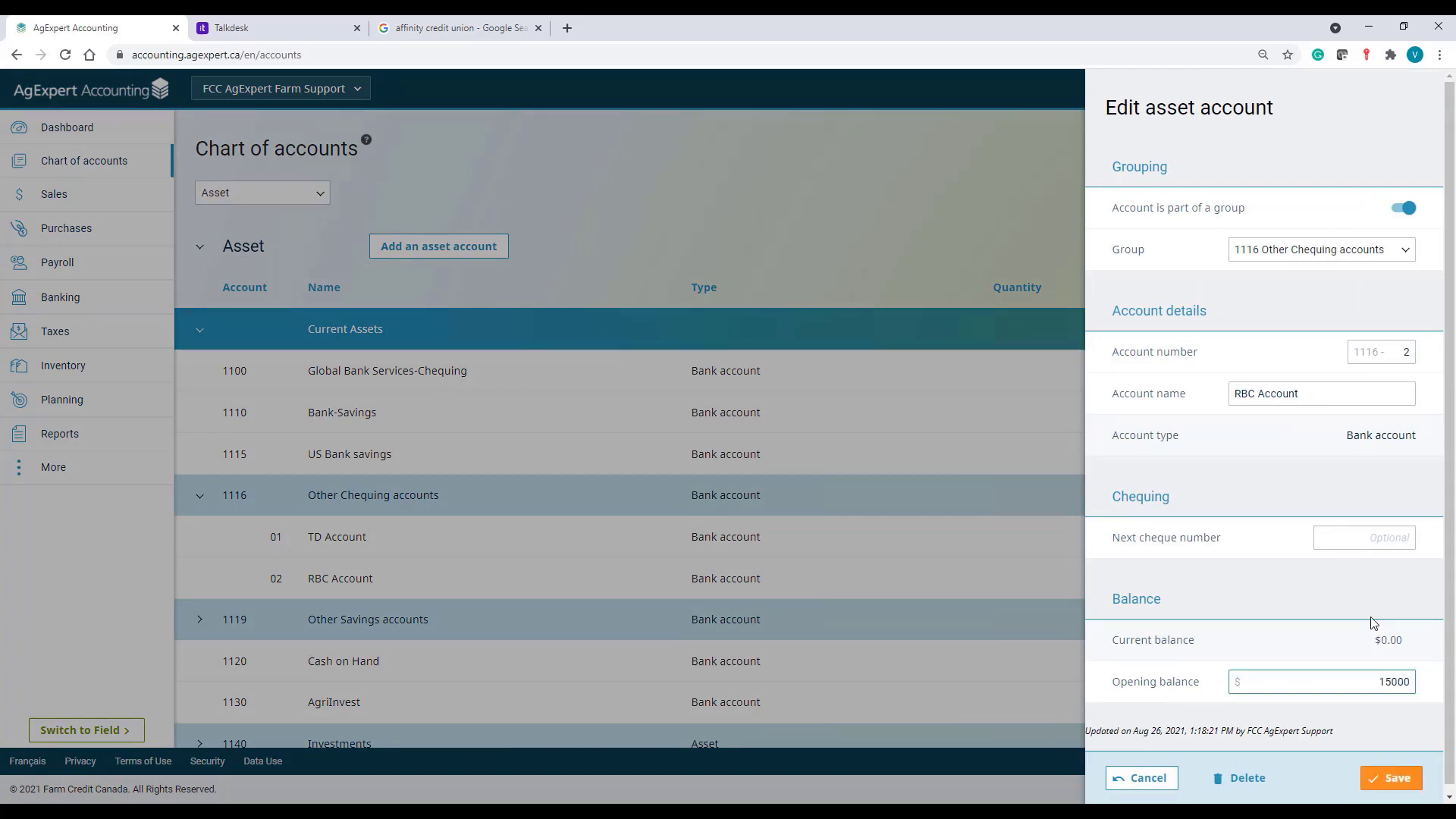
left_click(1386, 777)
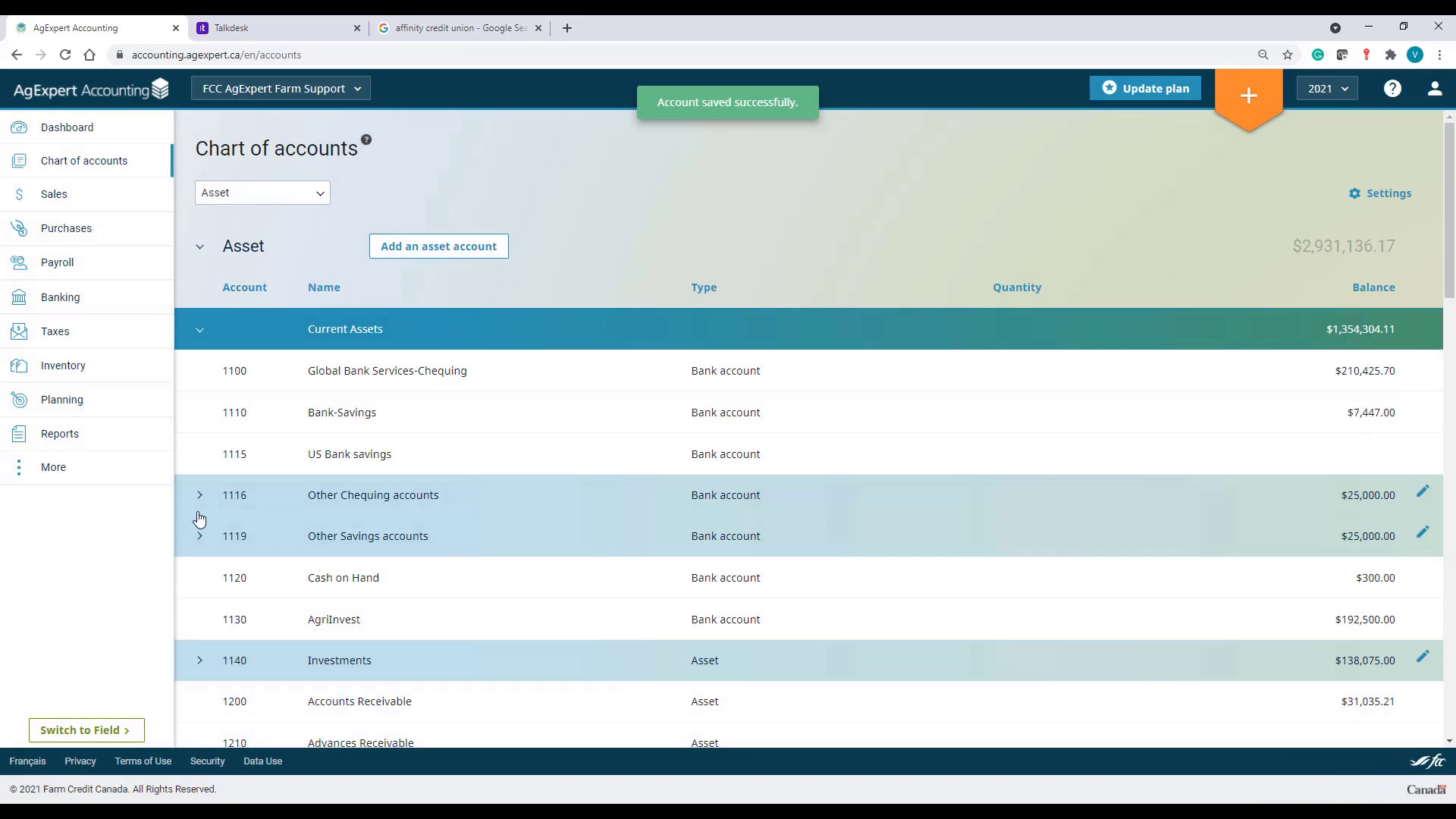
left_click(199, 494)
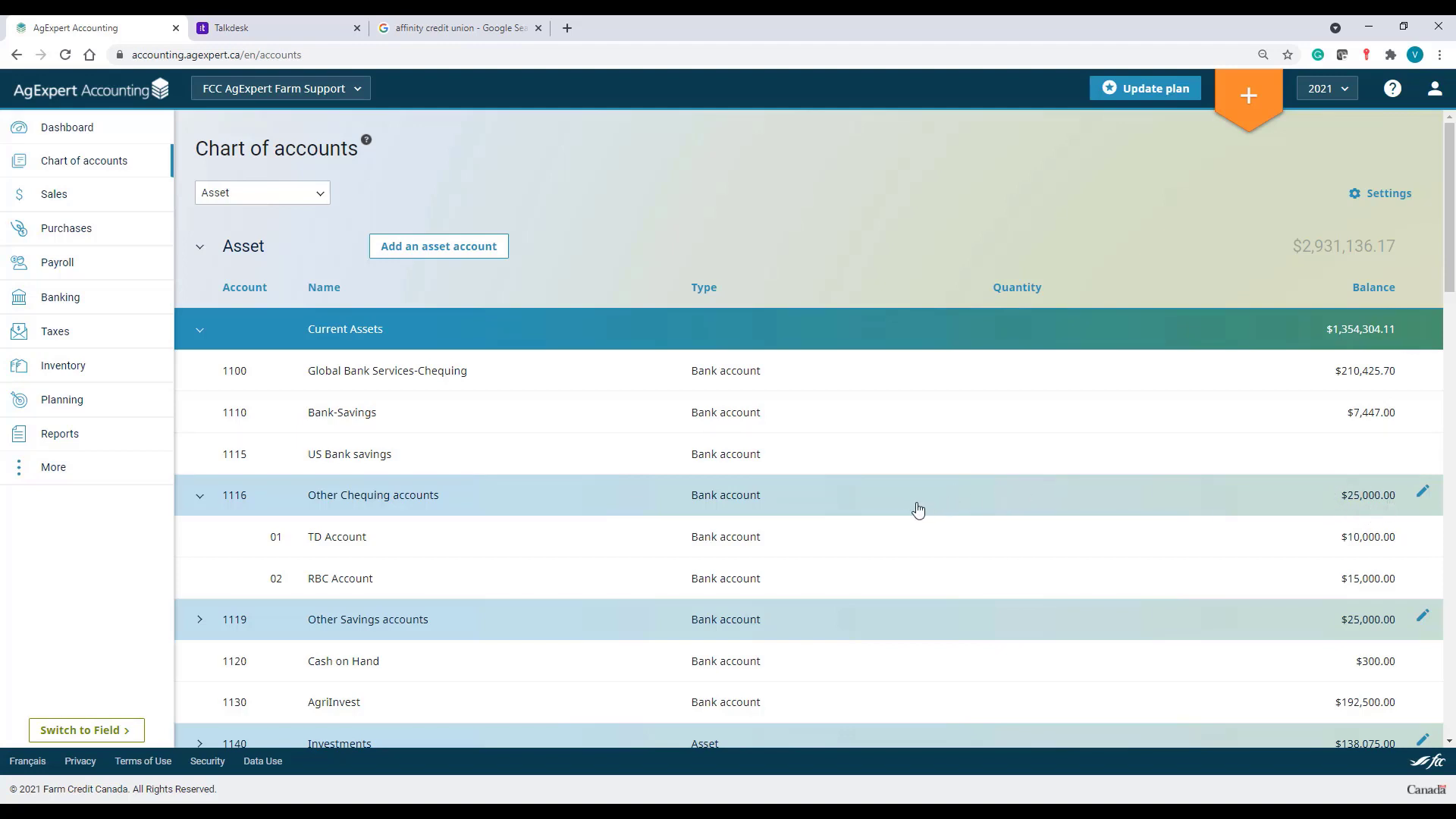
scroll(854, 624, "down", 1)
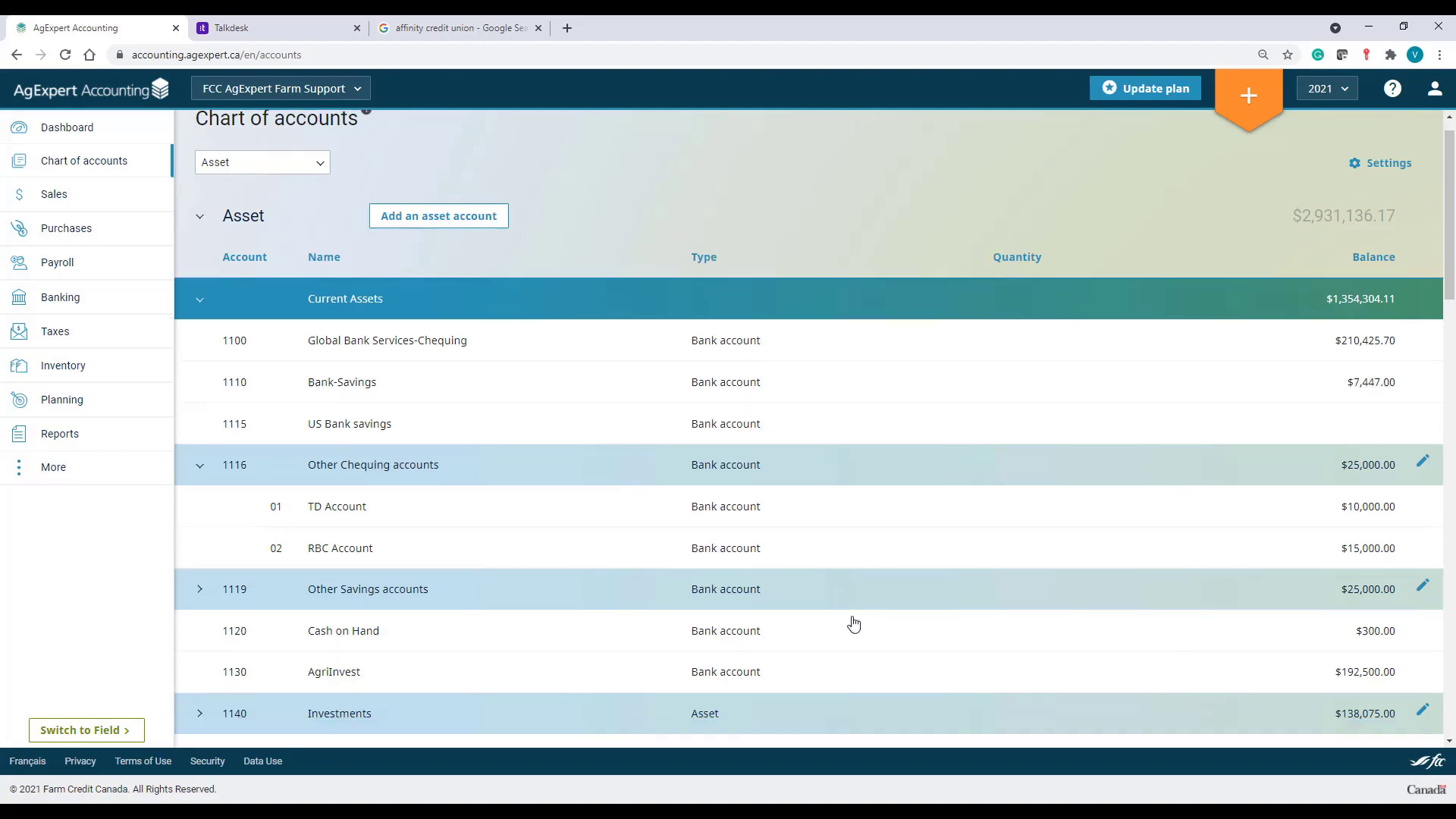
scroll(854, 624, "down", 1)
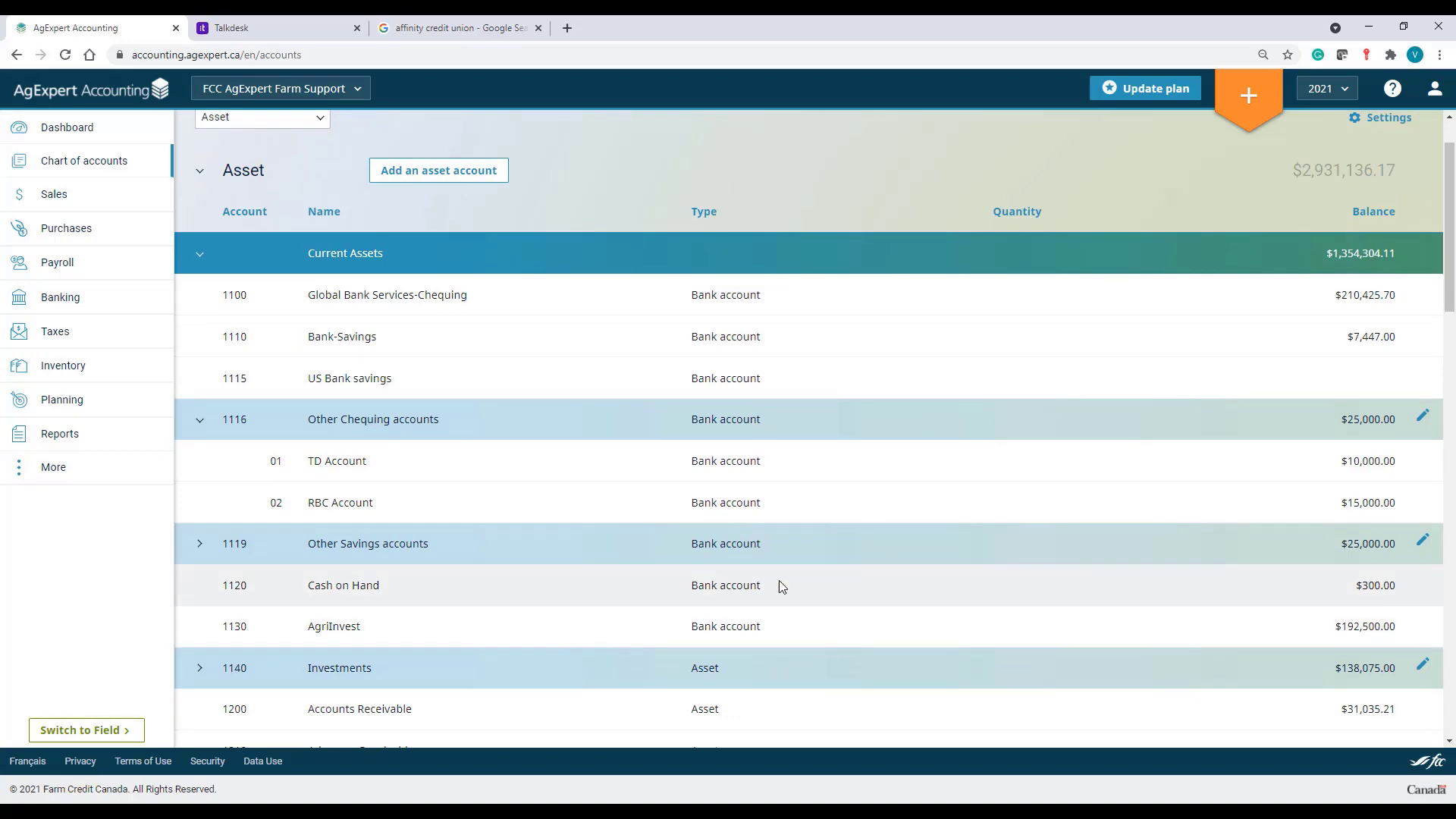
scroll(755, 475, "up", 2)
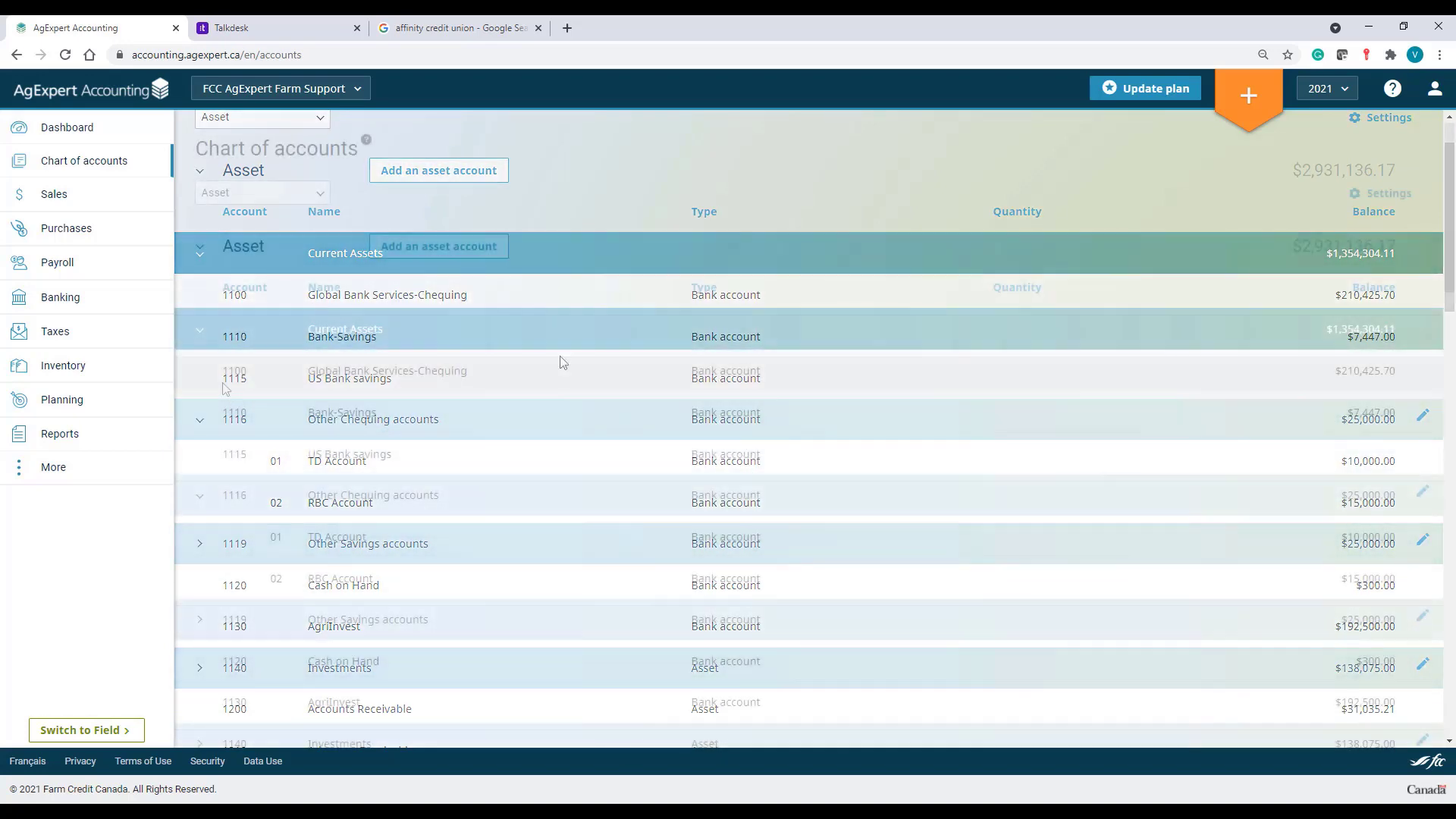
left_click(201, 334)
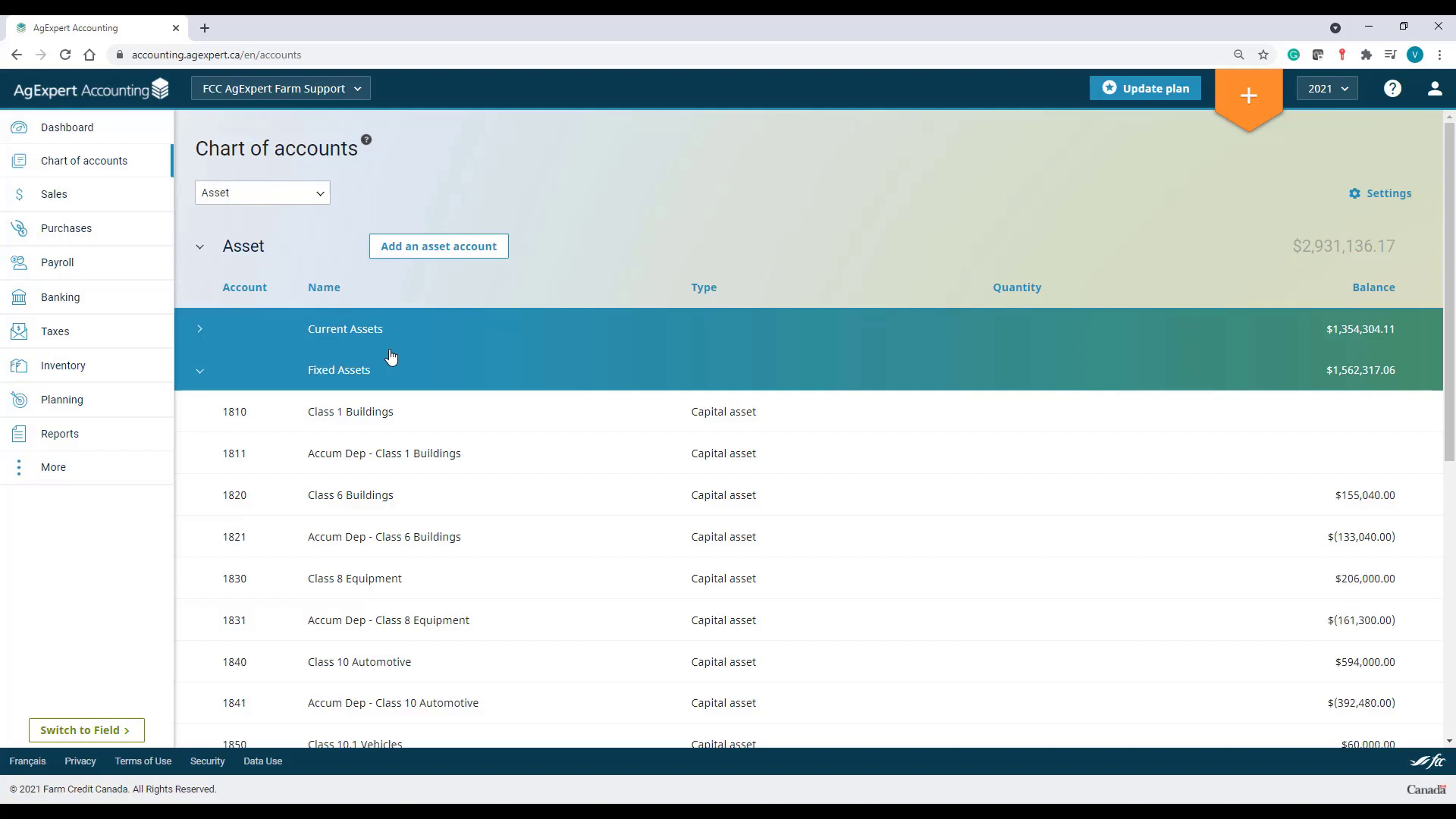
left_click(201, 331)
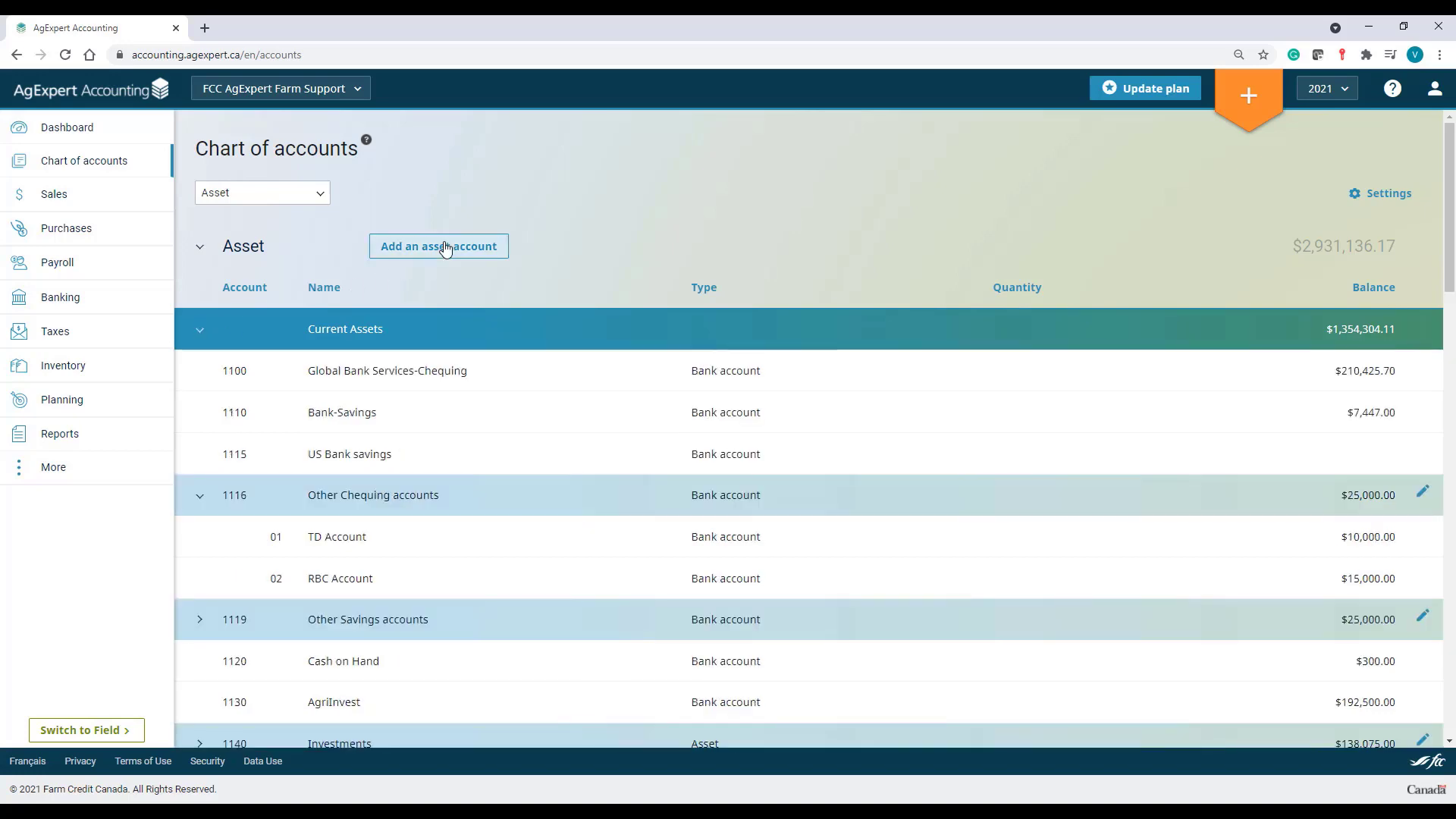
scroll(570, 466, "down", 1)
scroll(568, 465, "down", 7)
scroll(567, 465, "up", 8)
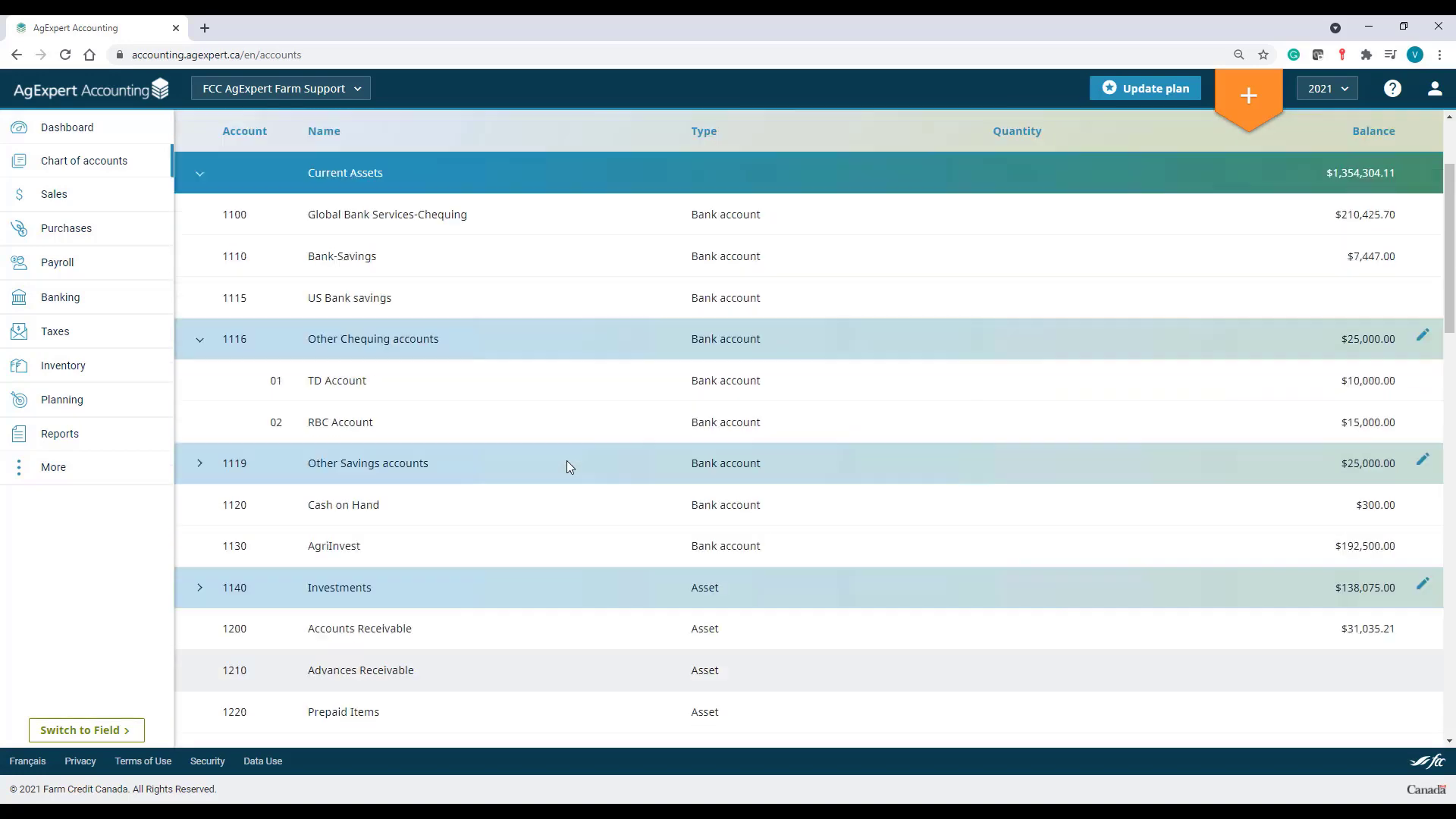
Step: Start asset account 1405 Sheep Inventory of type Inventory, counted per head
left_click(417, 258)
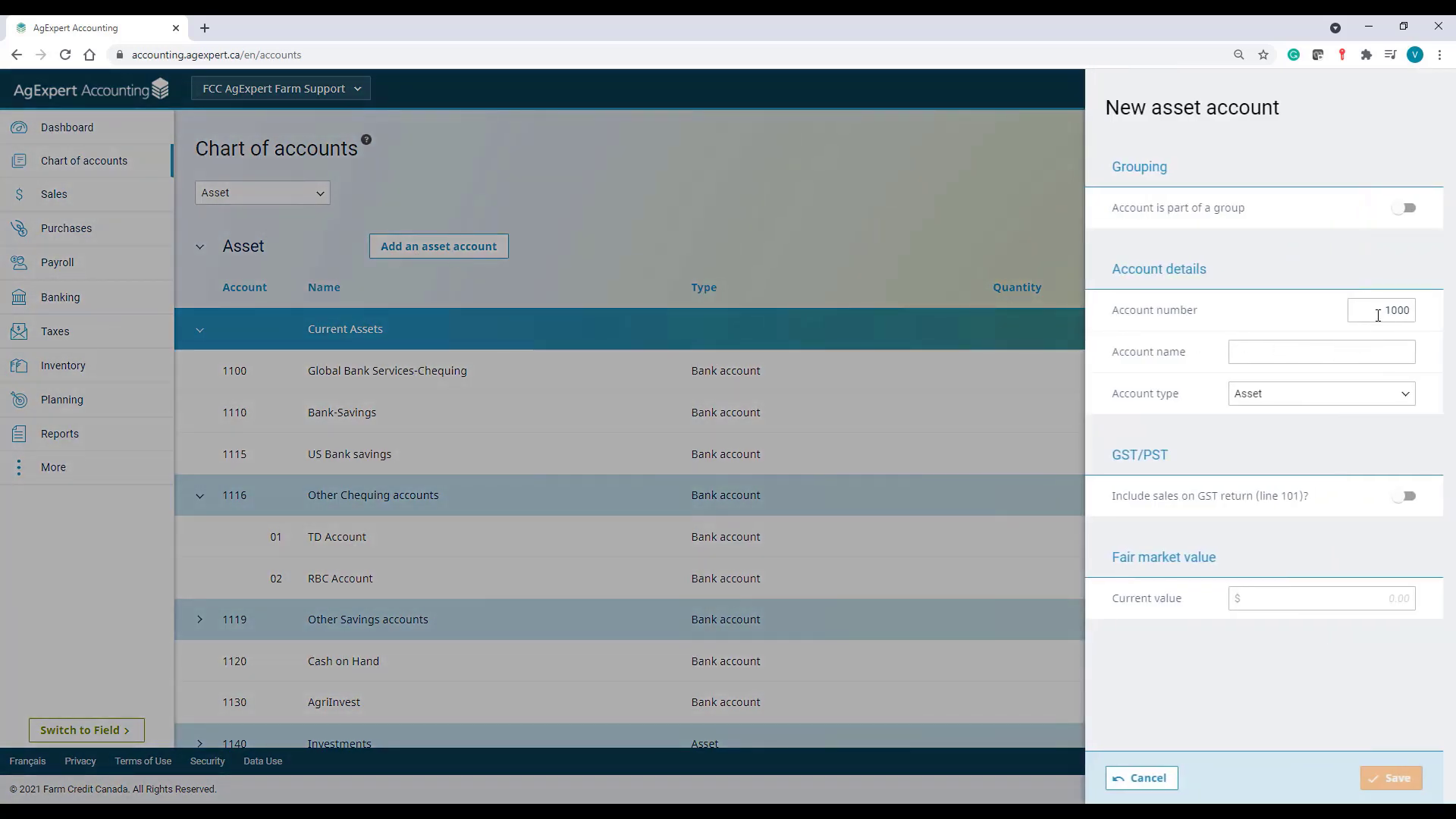
left_click_drag(1381, 310, 1446, 324)
type("1405")
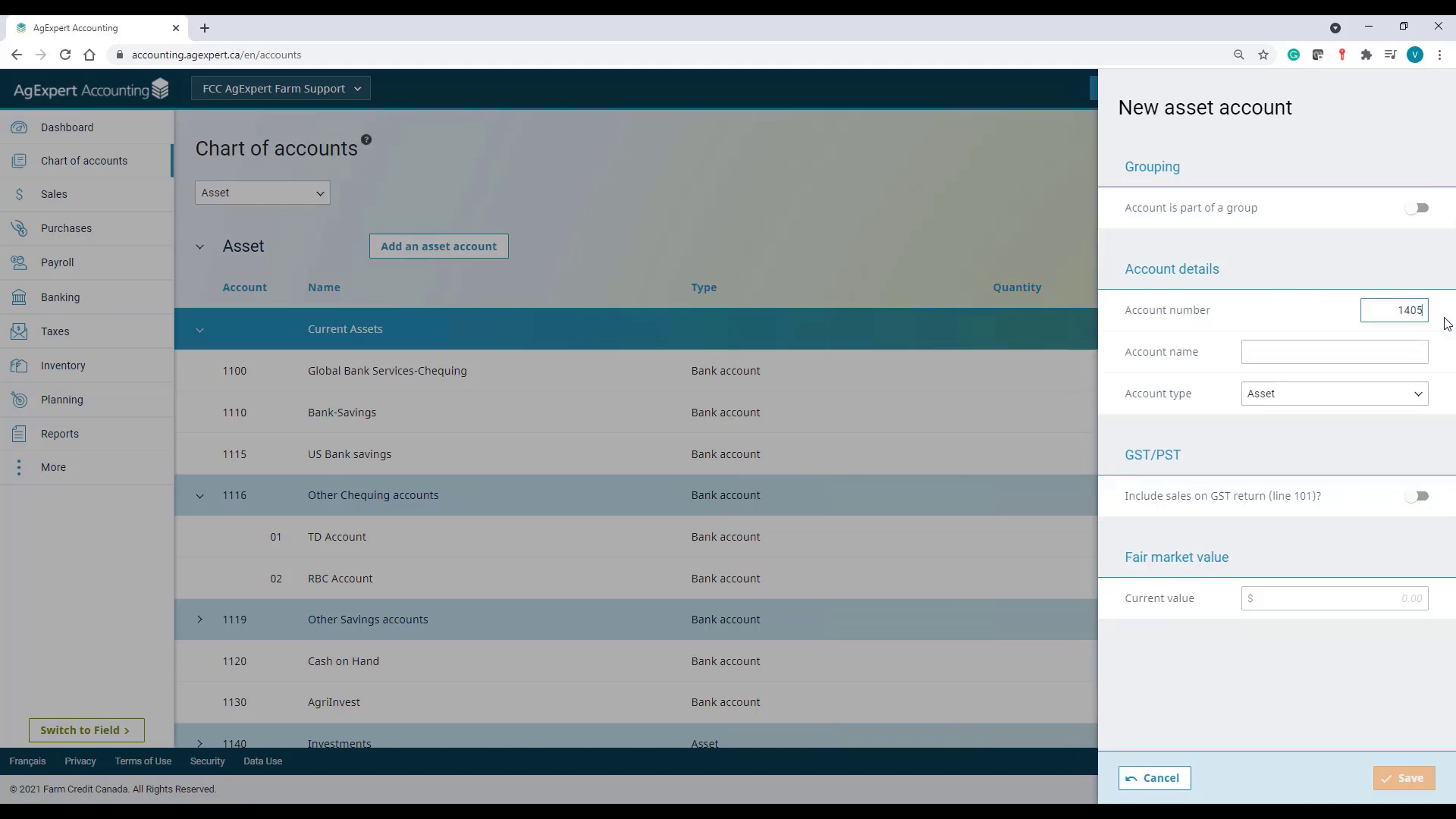
key("Tab")
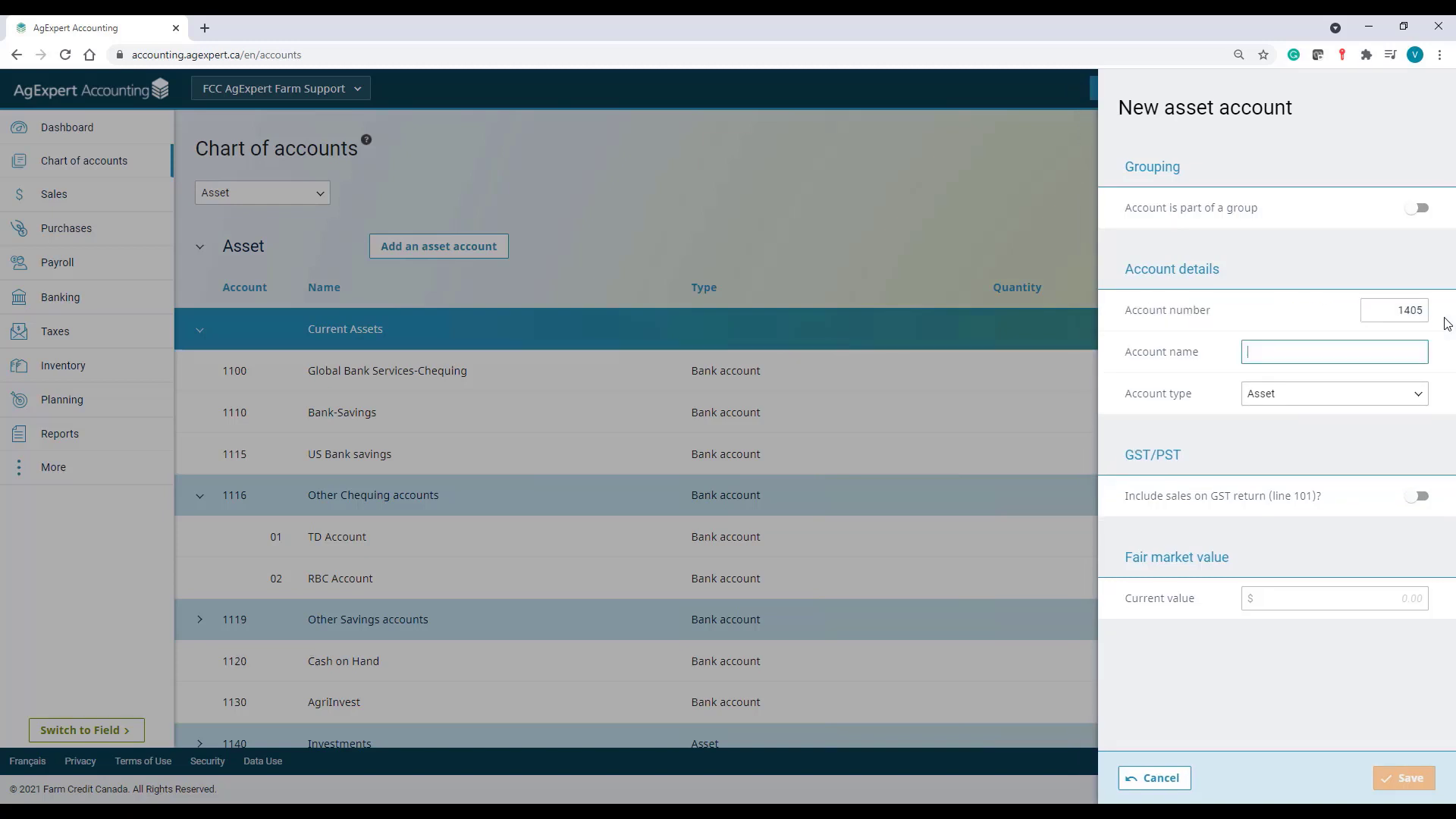
type("Sheep")
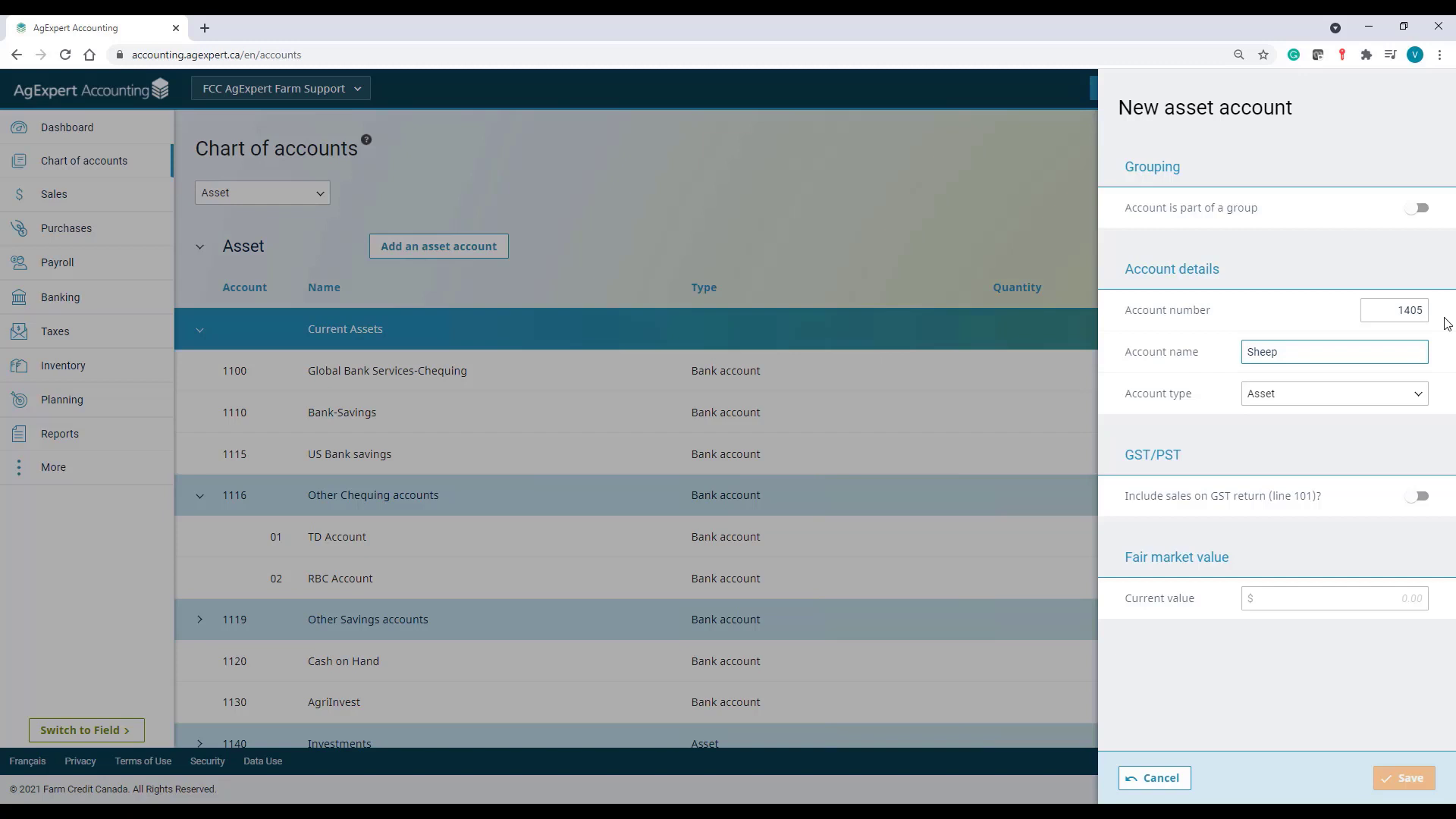
type(" Inventory")
key("Tab")
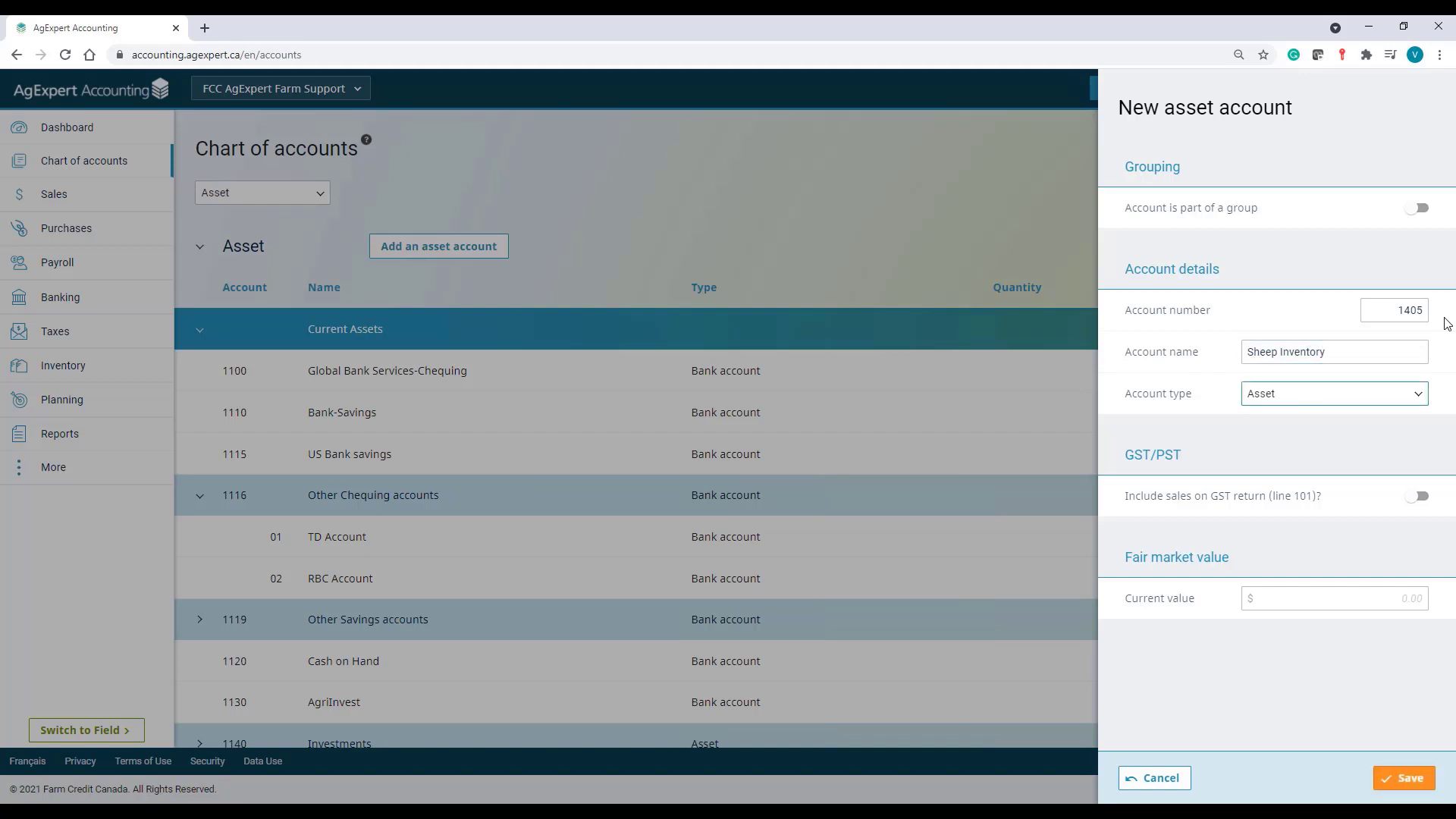
key("i")
key("Tab")
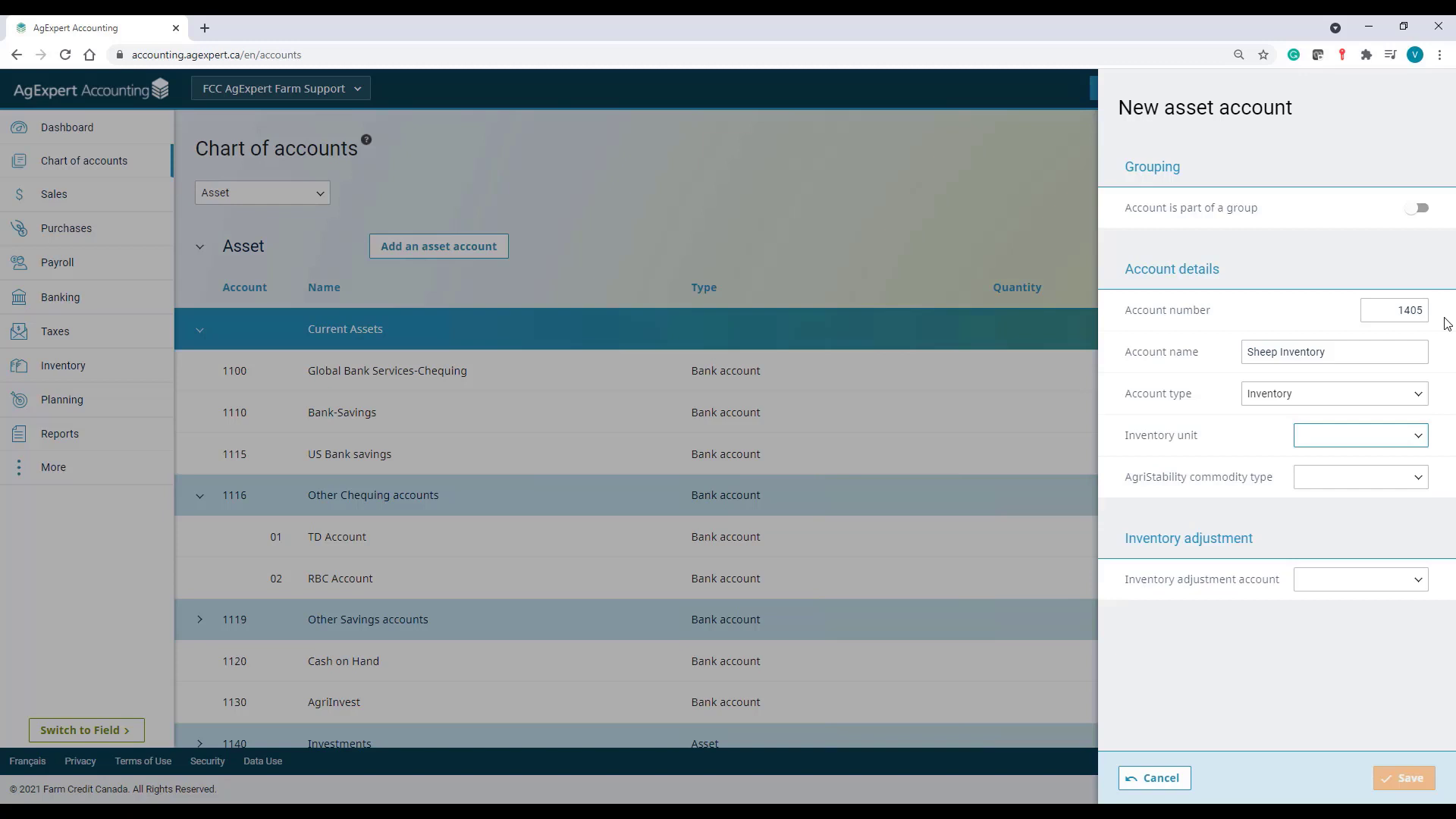
key("h")
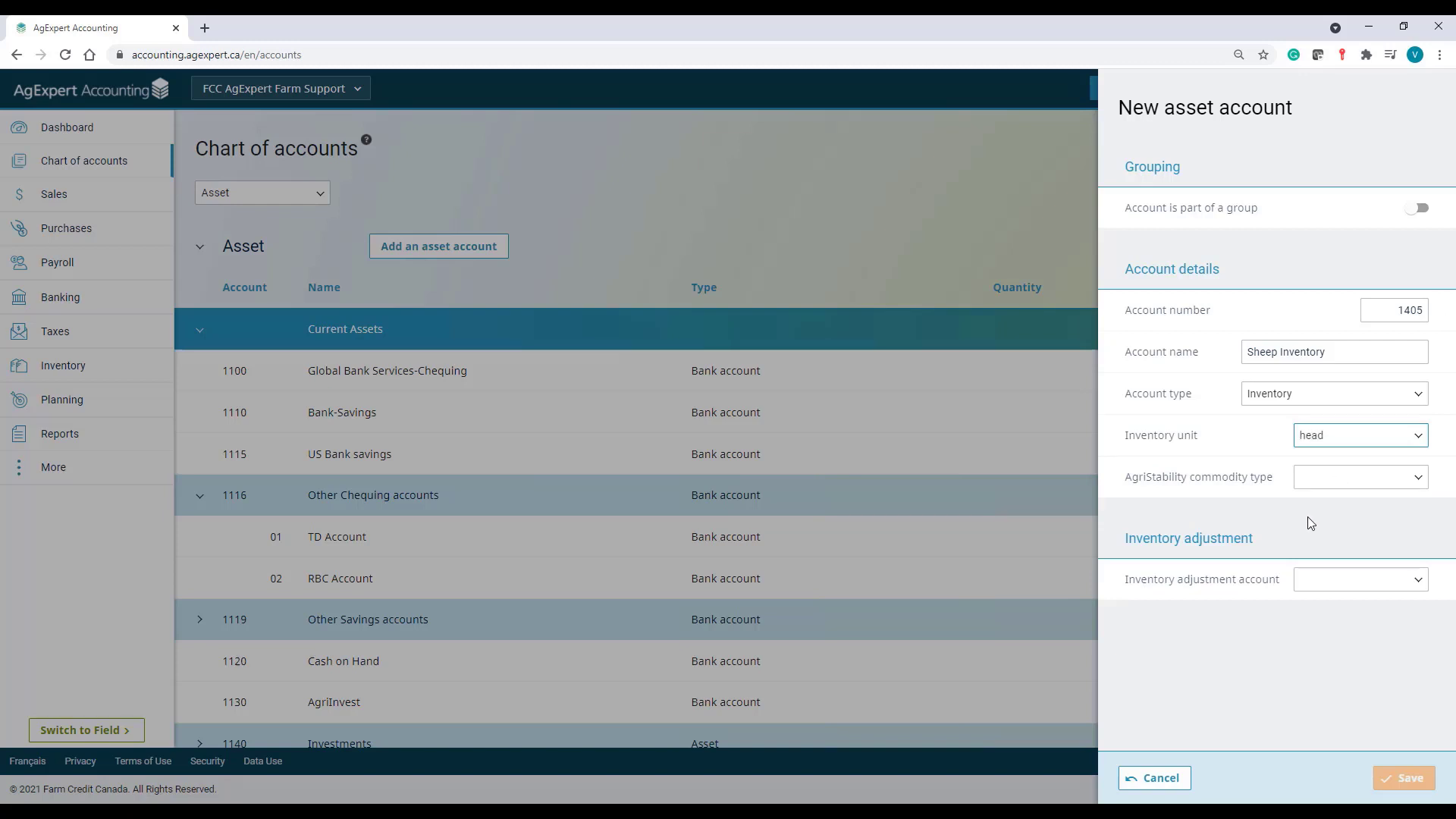
key("Tab")
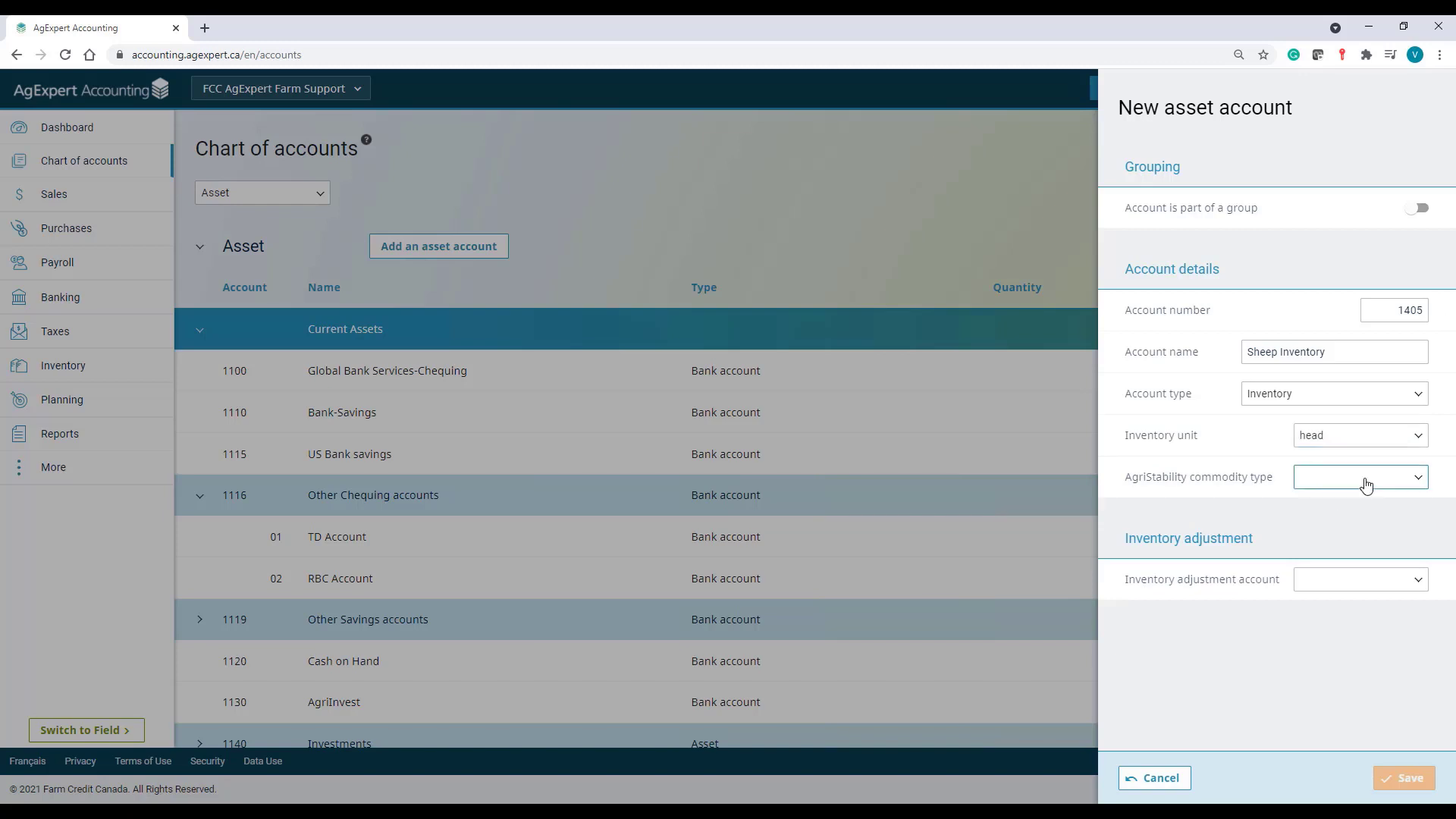
Step: Set commodity Livestock and adjustment account 4960-01 Inventory Adjustment-Livestock, then save
left_click(1365, 485)
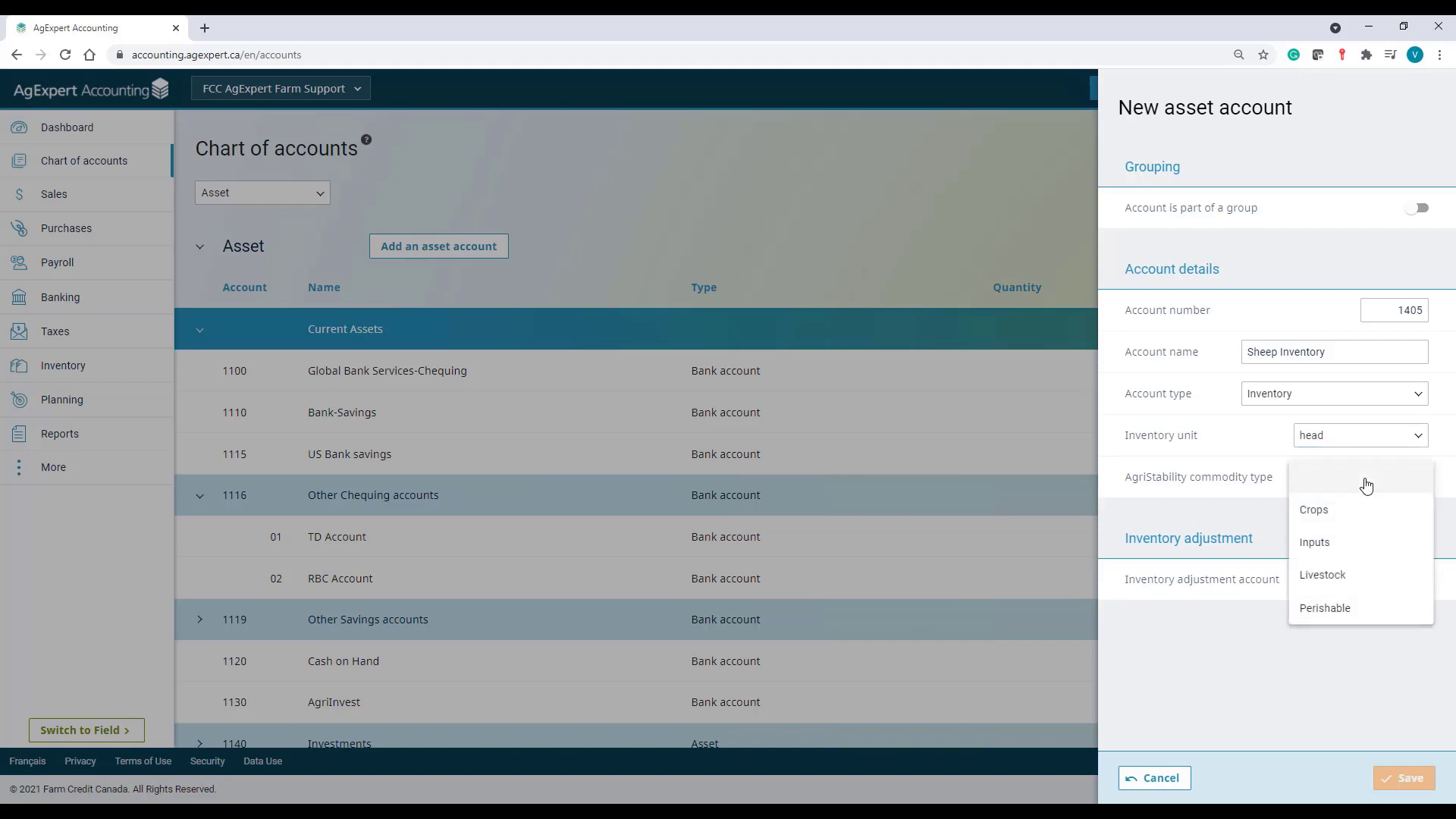
left_click(1337, 583)
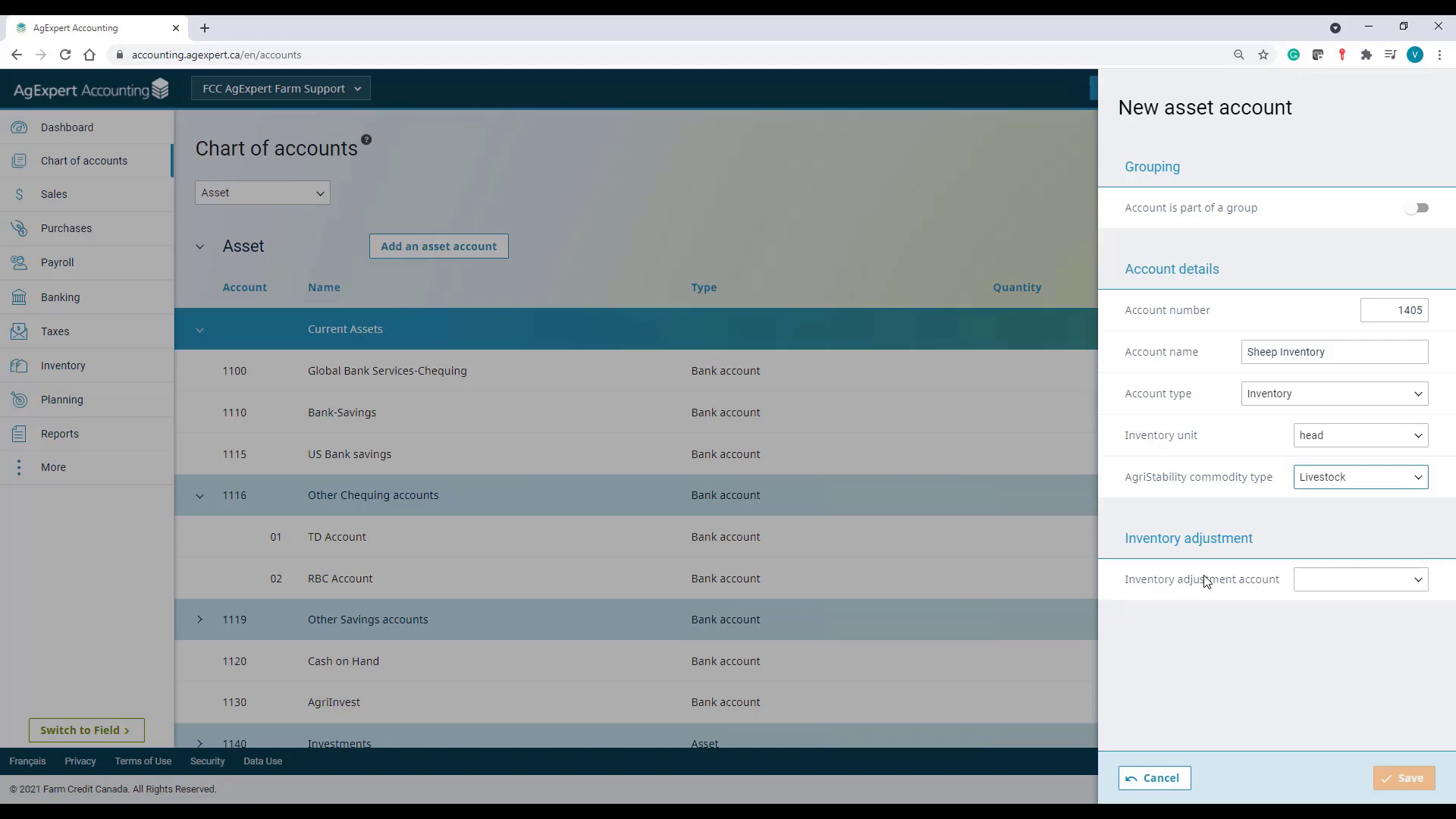
left_click(1370, 588)
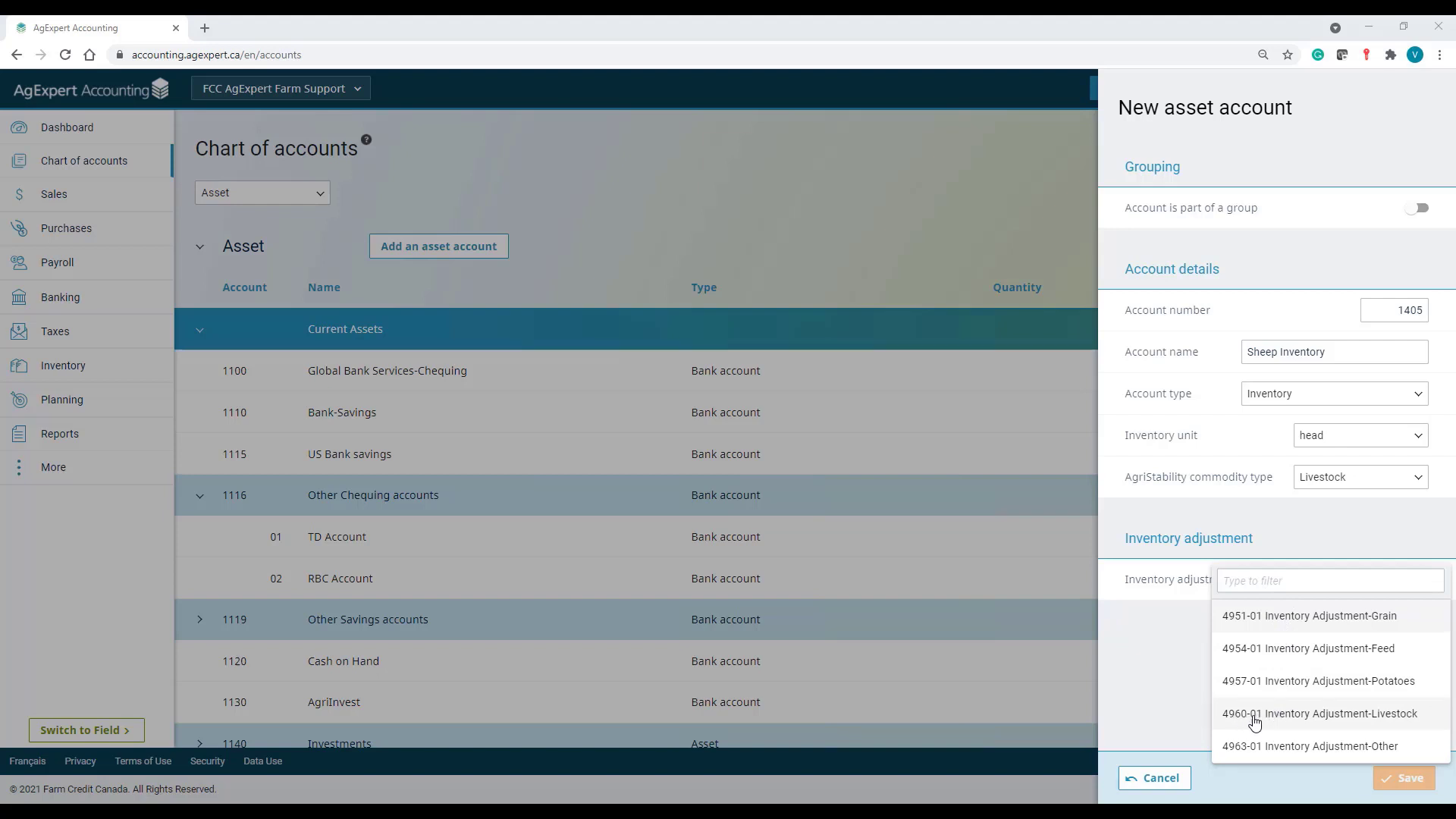
left_click(1292, 716)
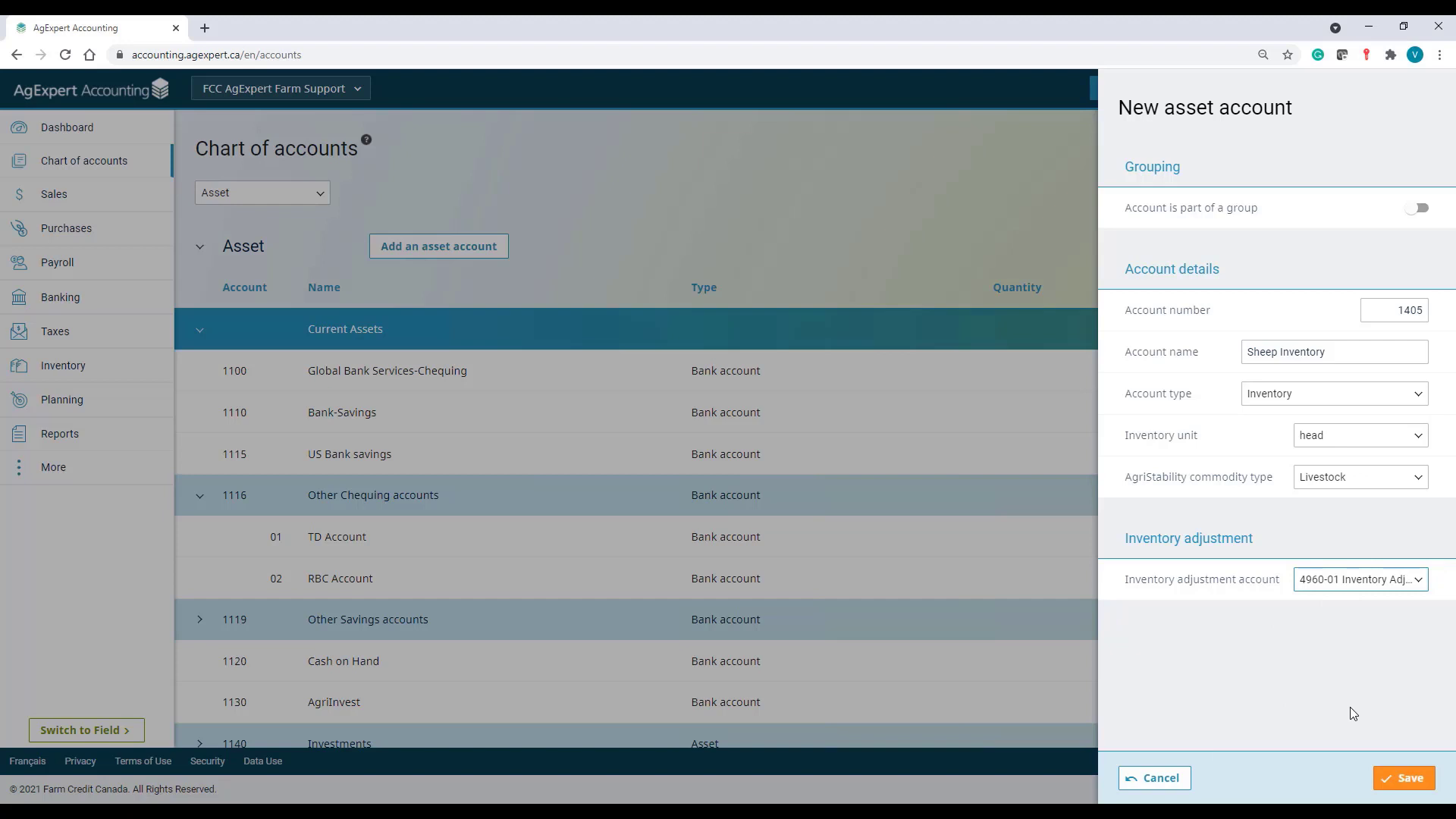
left_click(1385, 772)
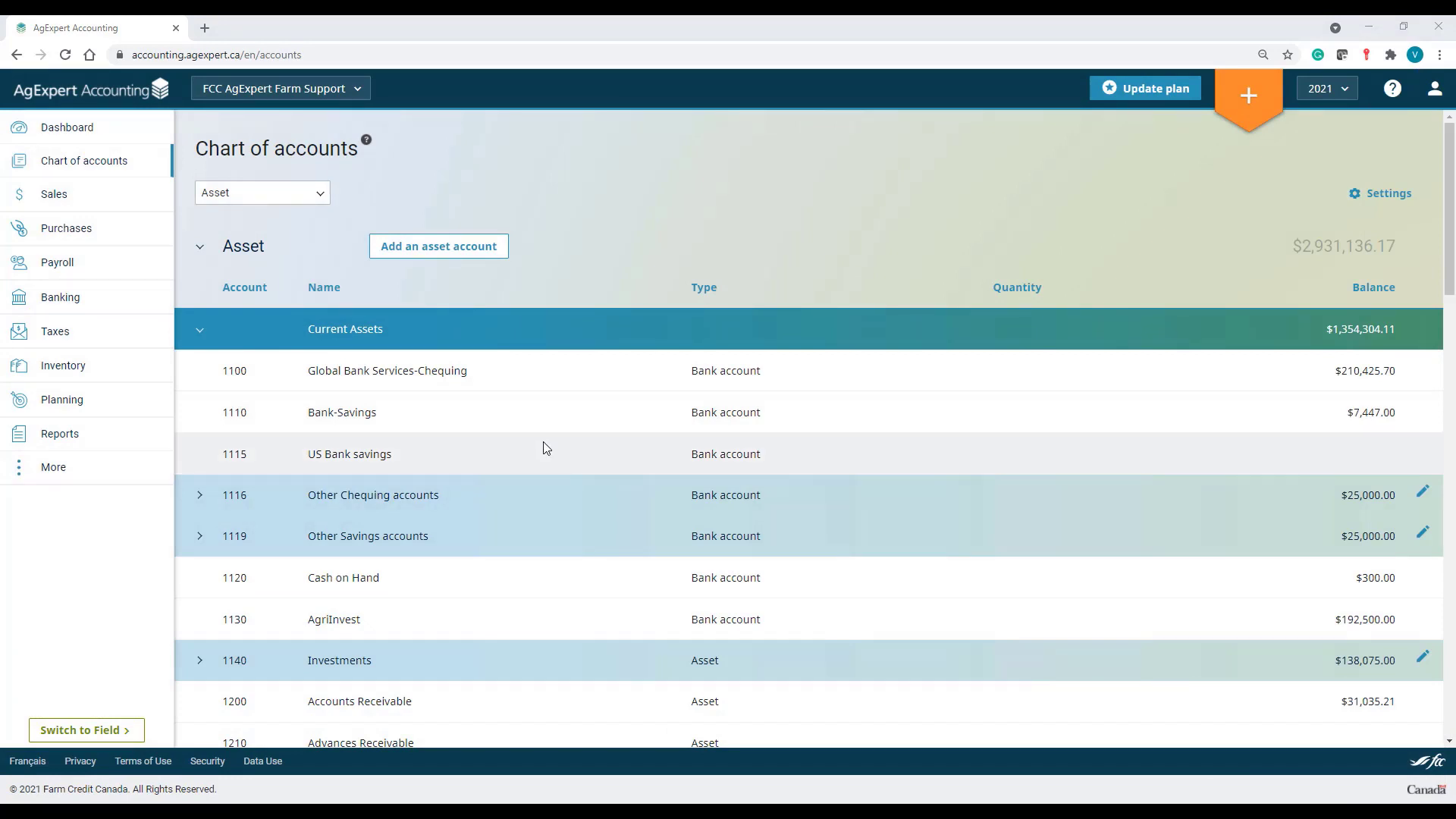
Step: Filter to expense accounts and fill in a new expense account as 5165 Sheep Expenses
left_click(310, 198)
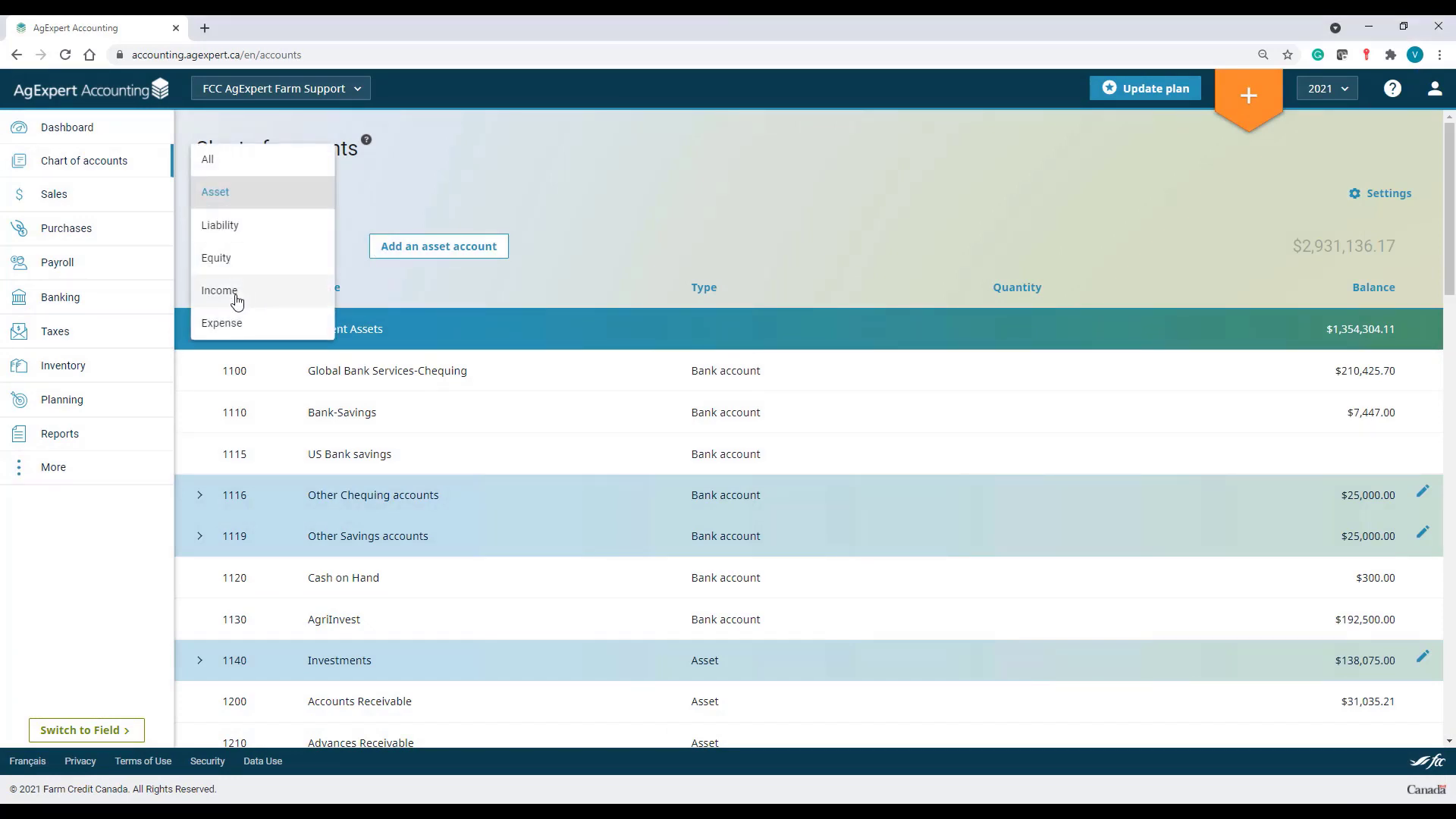
left_click(248, 322)
left_click(428, 253)
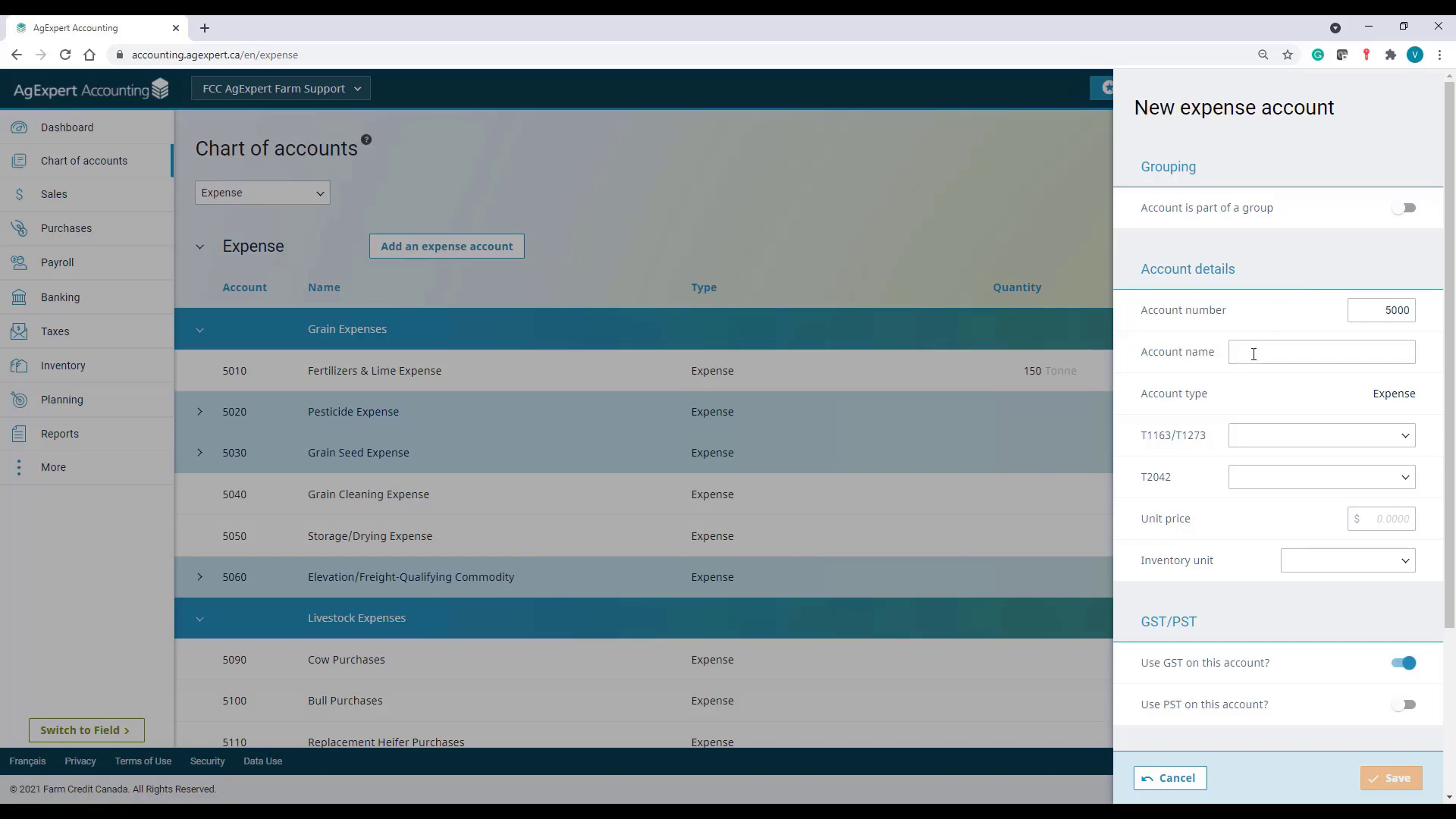
left_click_drag(1358, 310, 1416, 310)
type("5165")
key("Tab")
type("S")
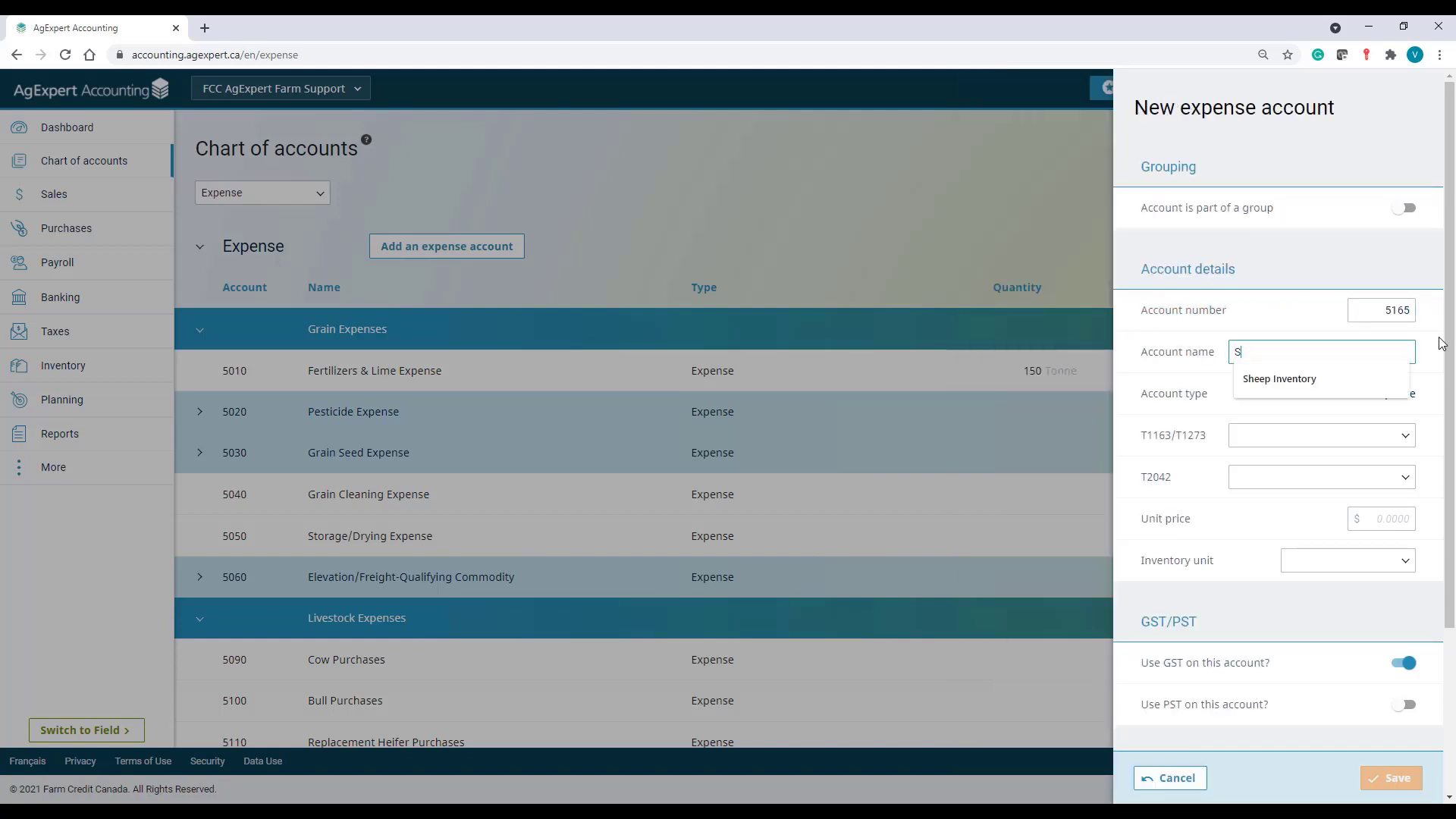
type("heep Expenses")
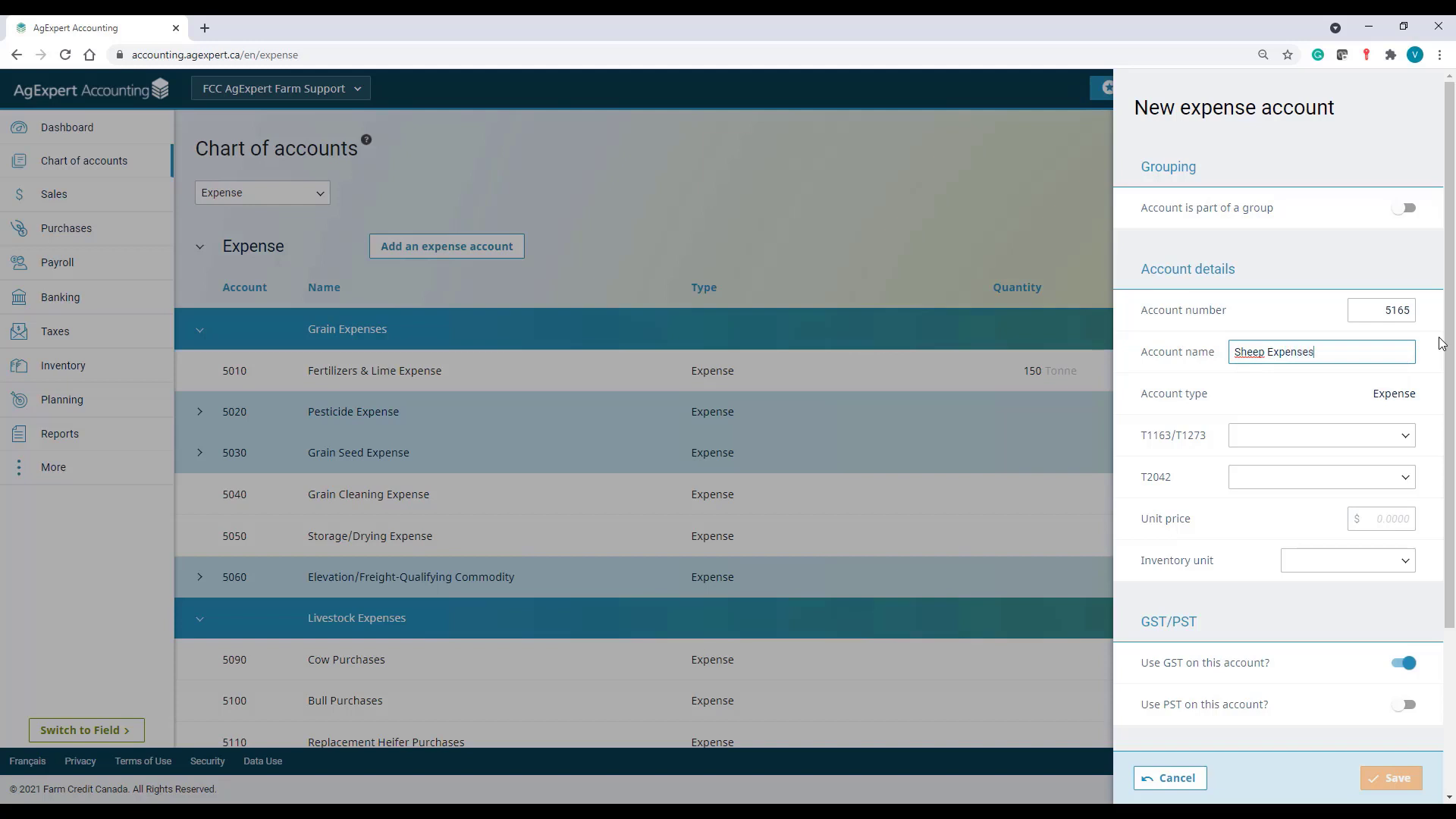
key("Tab")
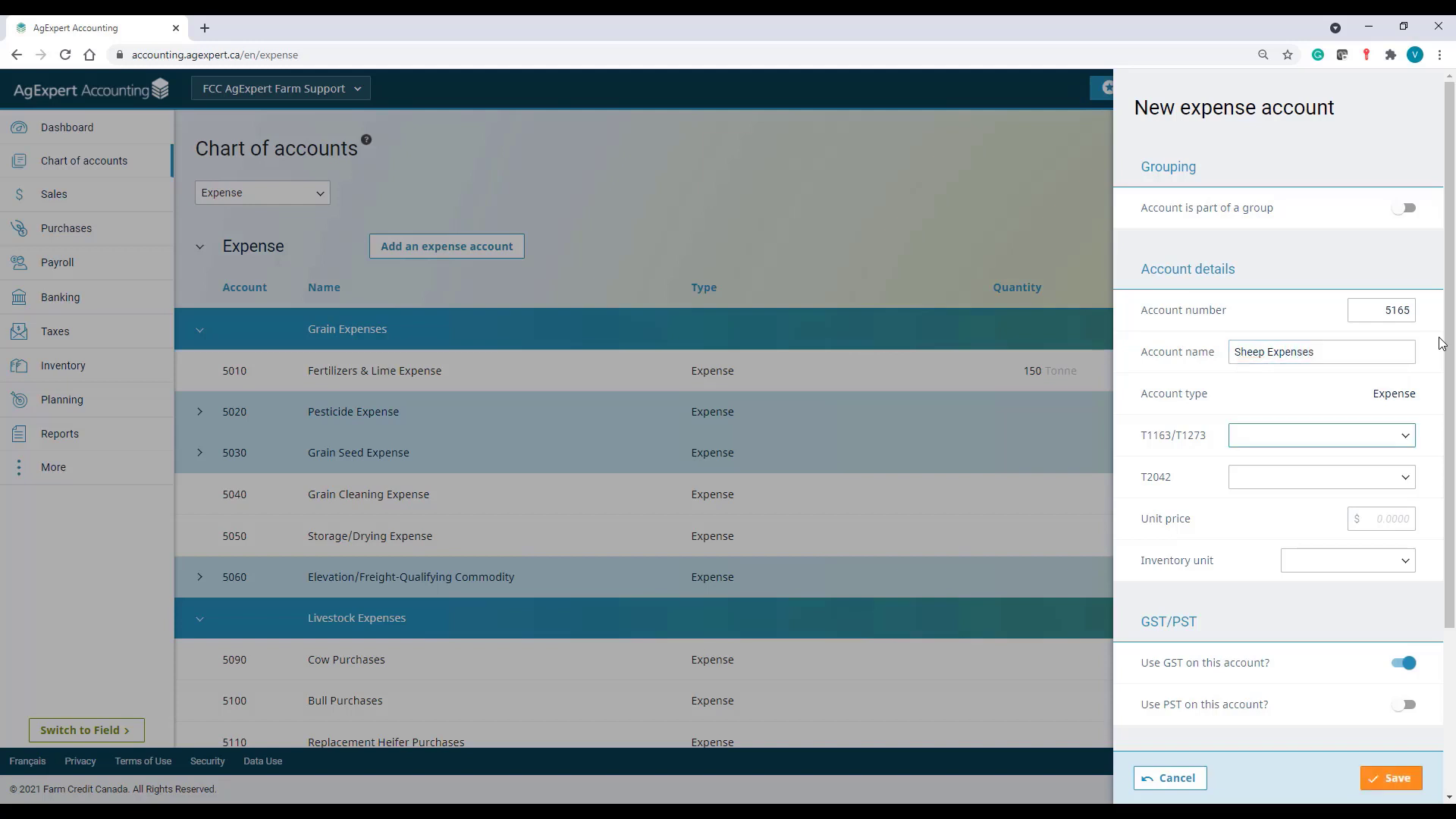
Step: Assign T1163/T1273 tax code 723 - Sheep, Lambs and leave the T2042 code blank
left_click(1327, 444)
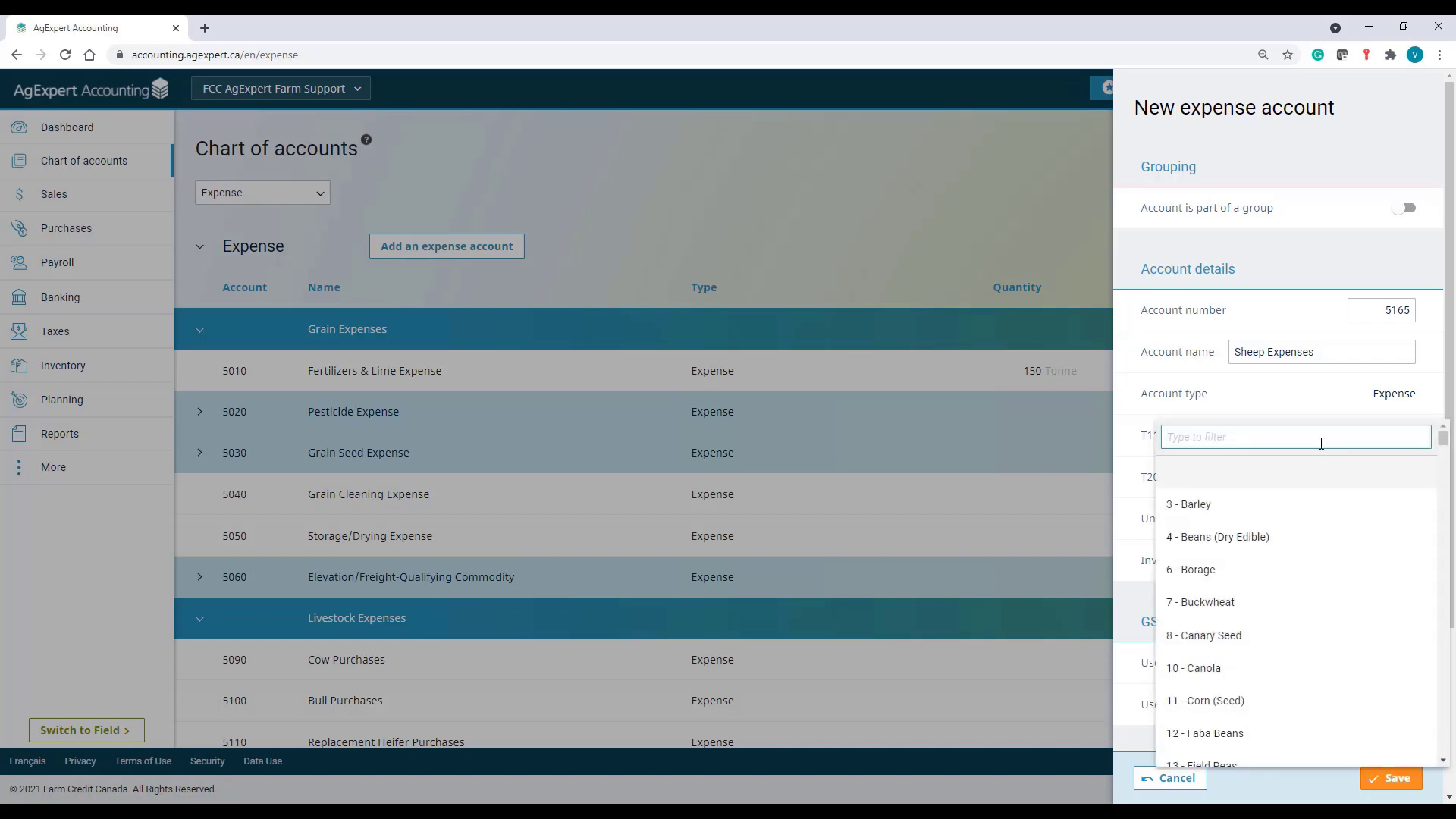
type("shee")
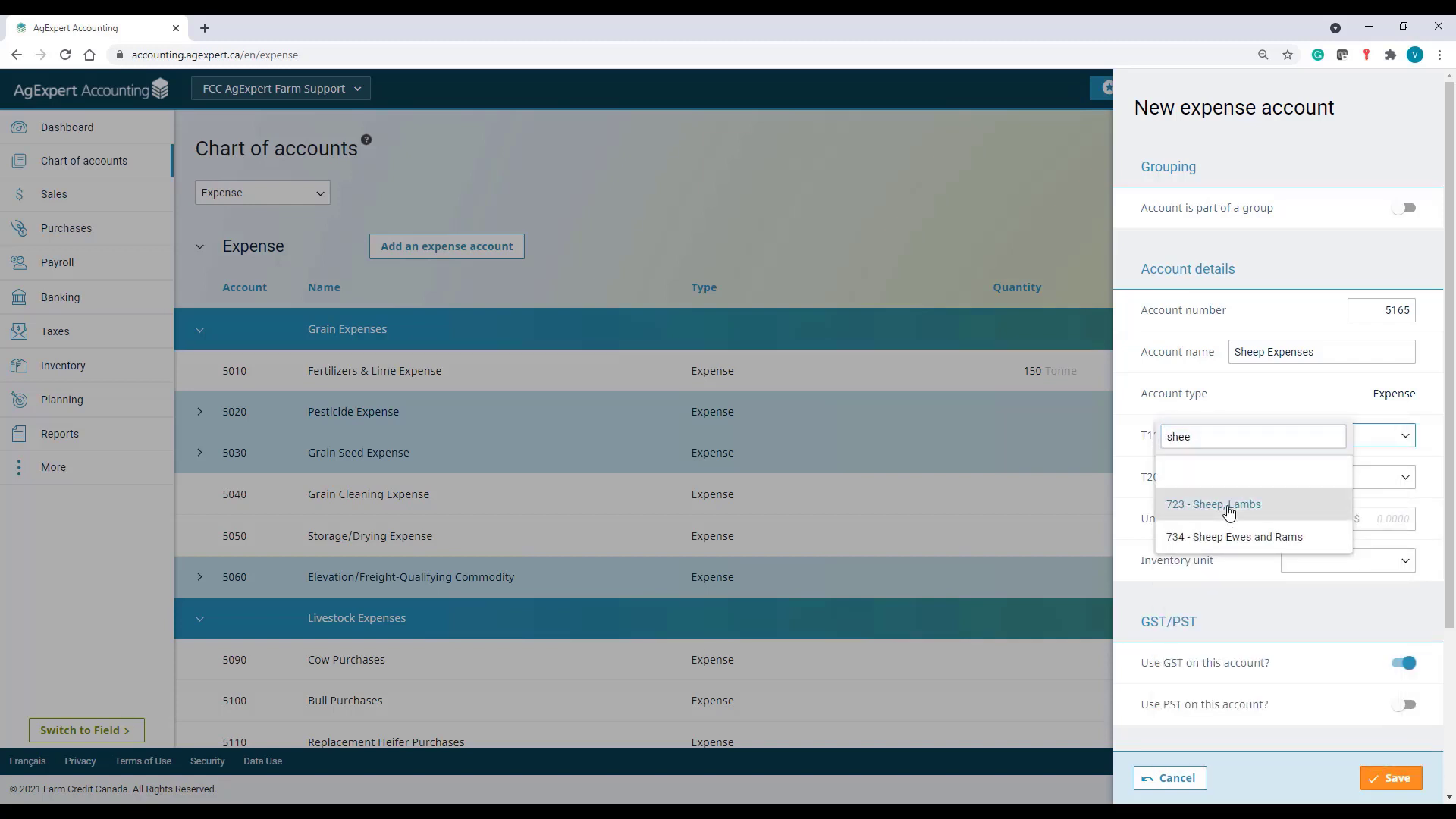
left_click(1225, 505)
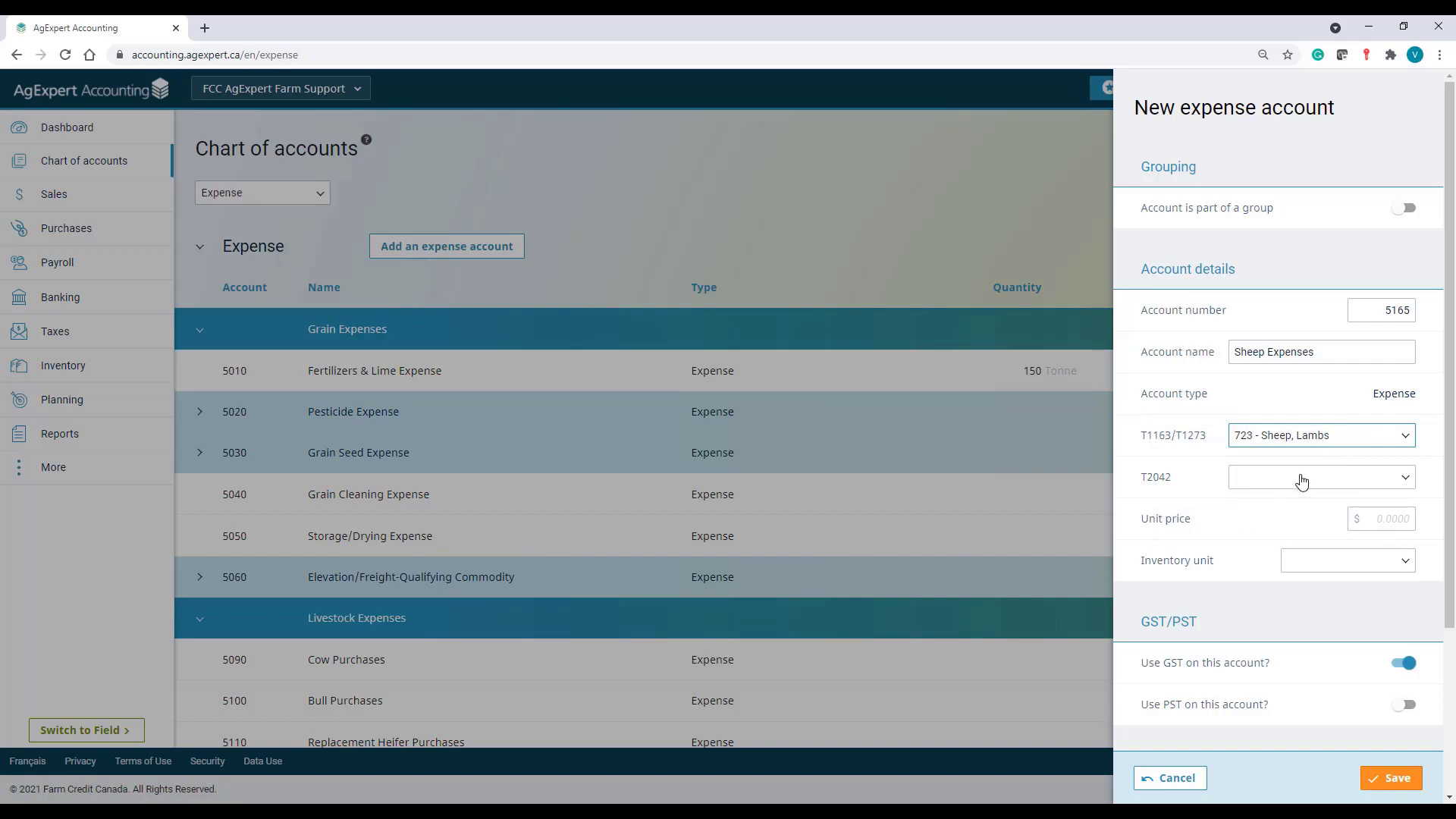
left_click(1302, 482)
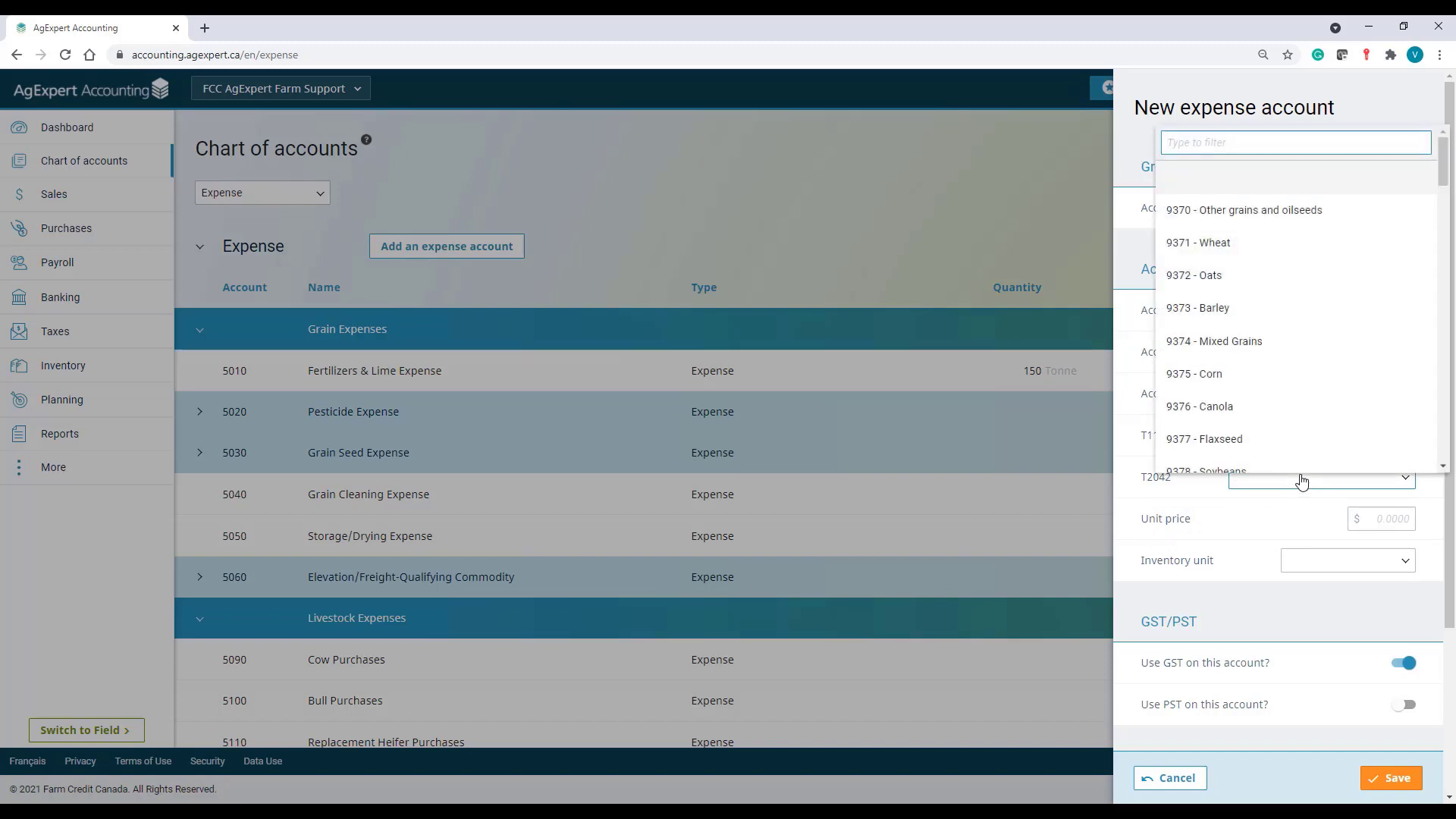
type("shee")
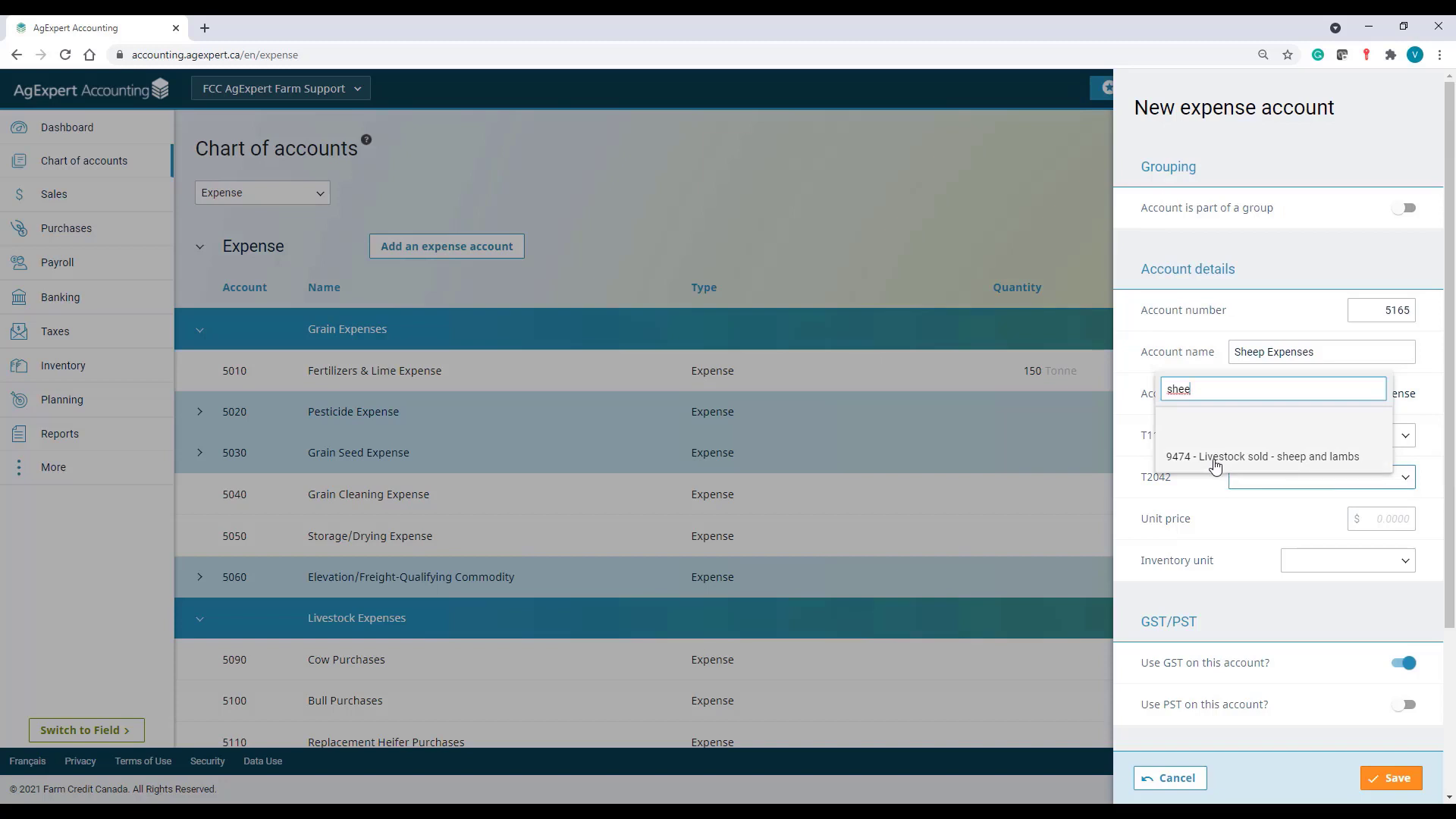
key("BackSpace")
key("BackSpace")
key("BackSpace")
key("BackSpace")
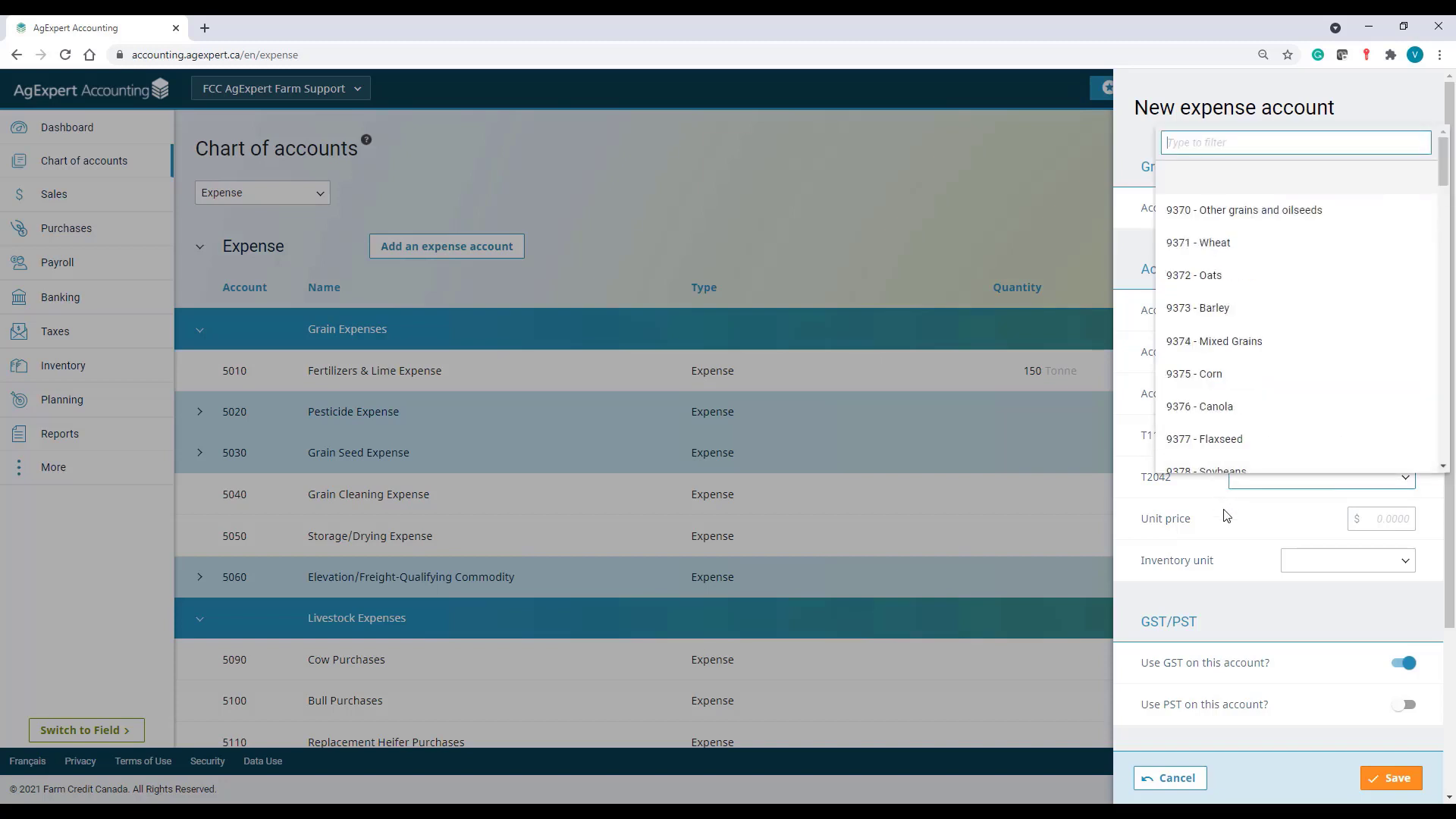
left_click(1236, 525)
Step: Enter a $120 unit price, choose head as the inventory unit, and turn GST off
left_click(1394, 523)
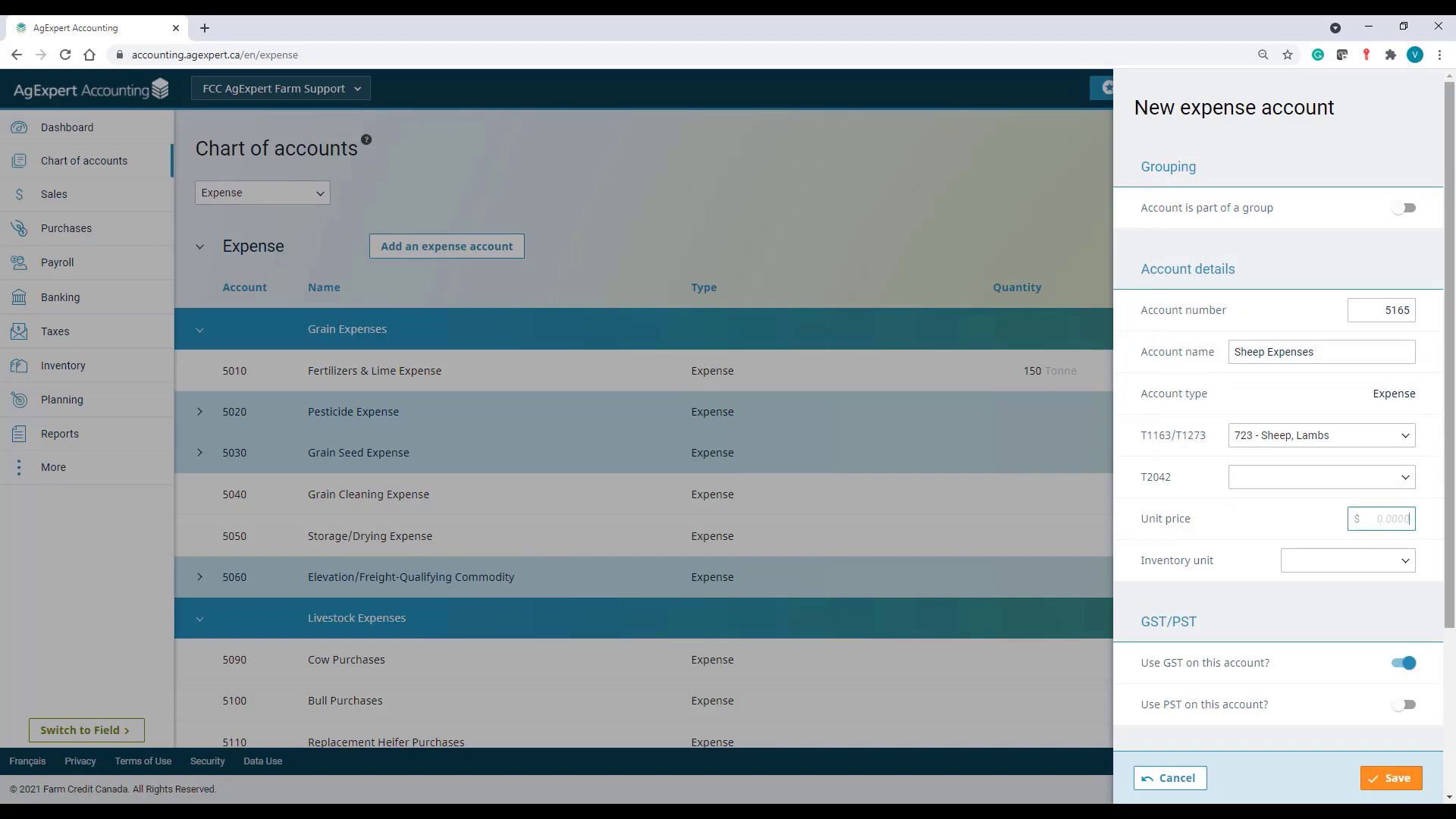
type("120")
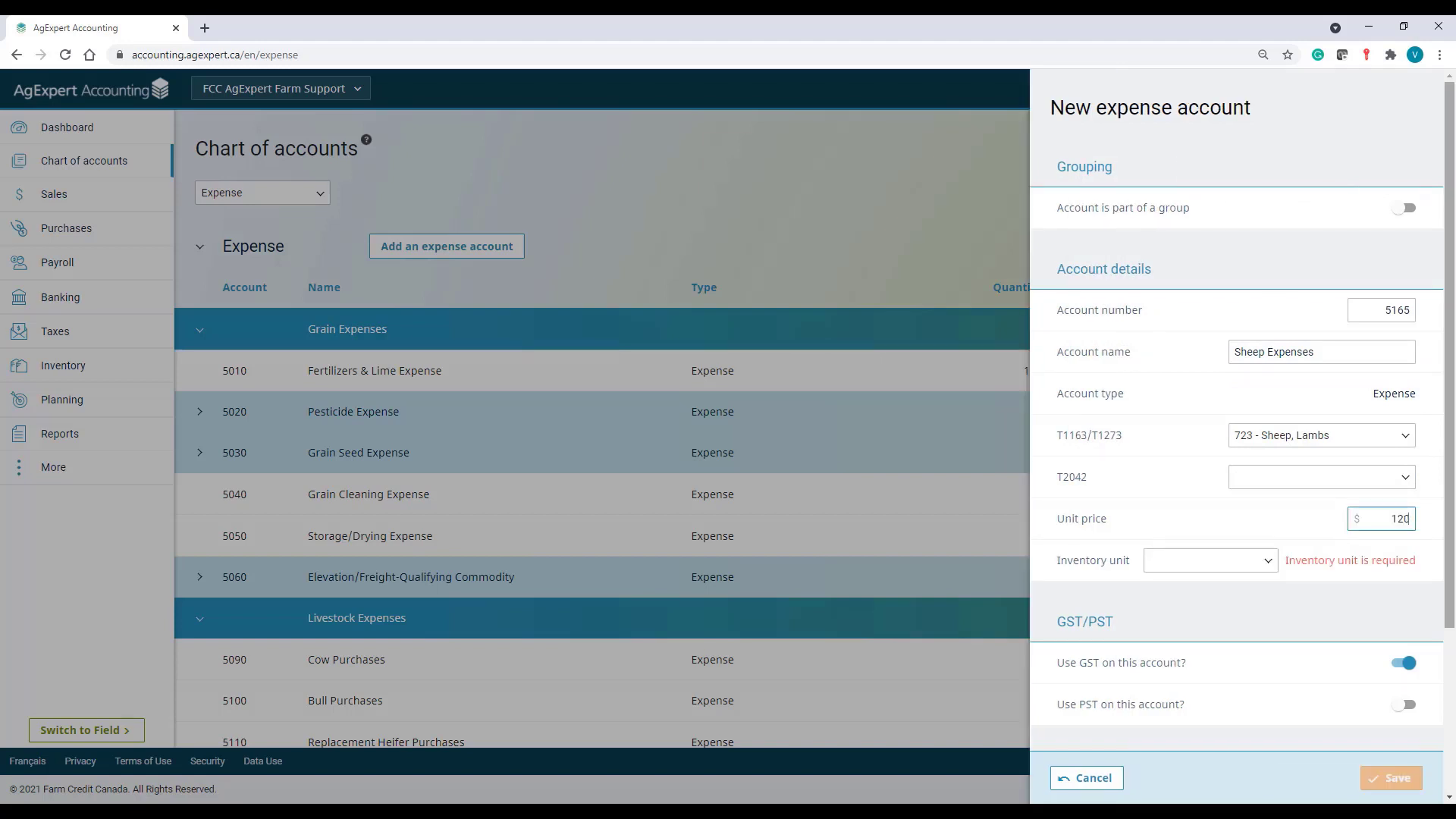
key("Tab")
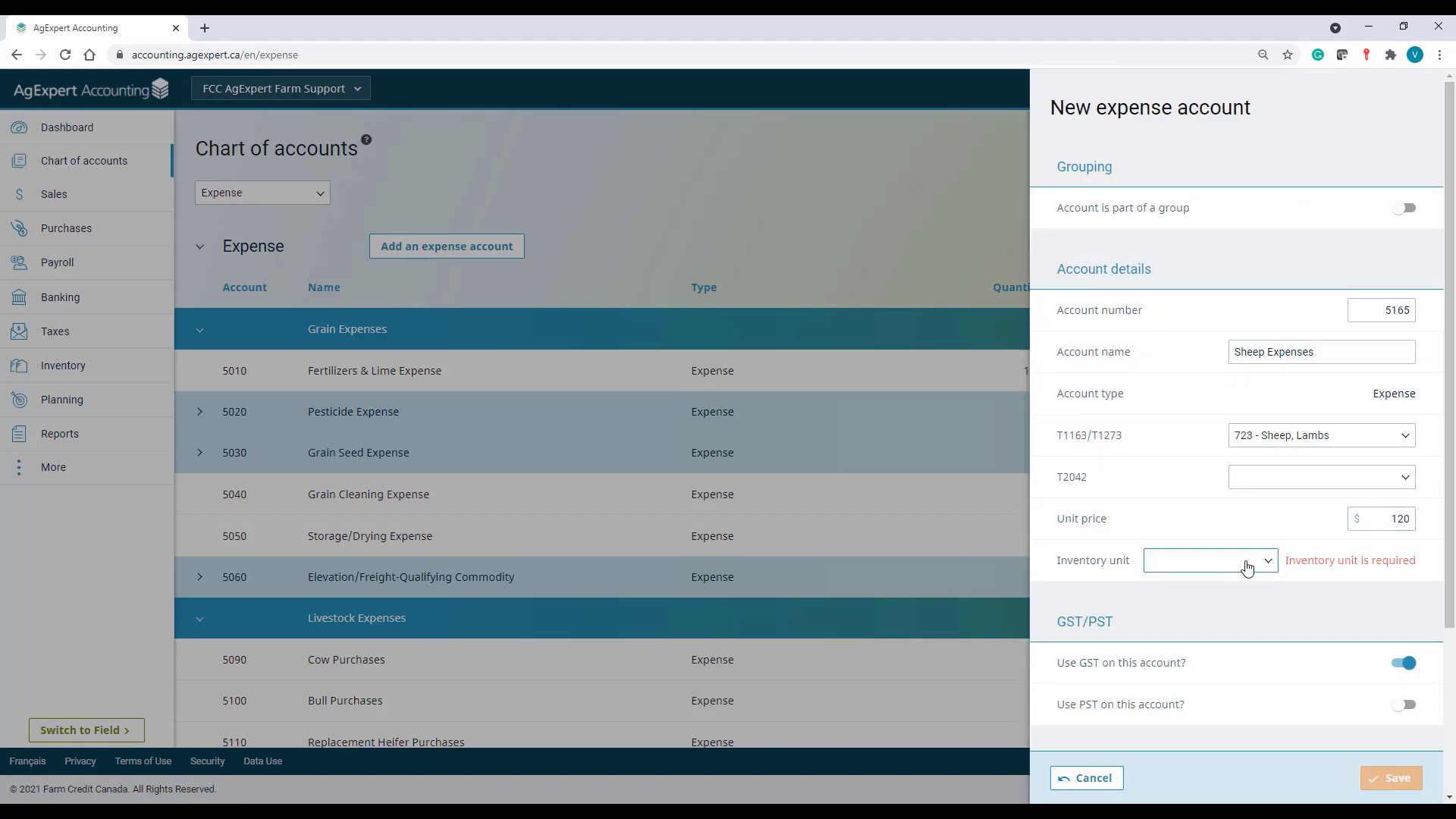
left_click(1247, 567)
type("hea")
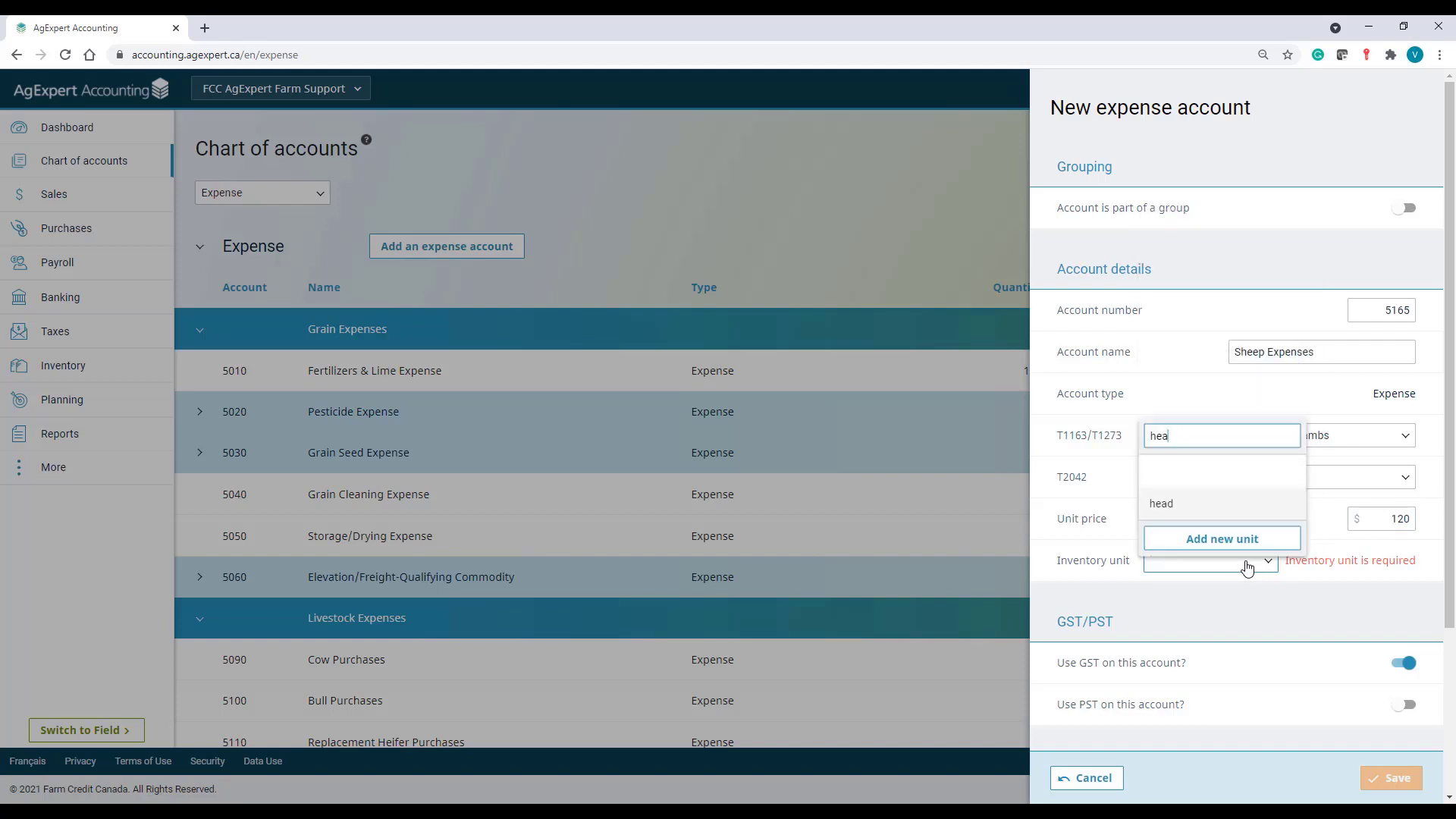
left_click(1165, 504)
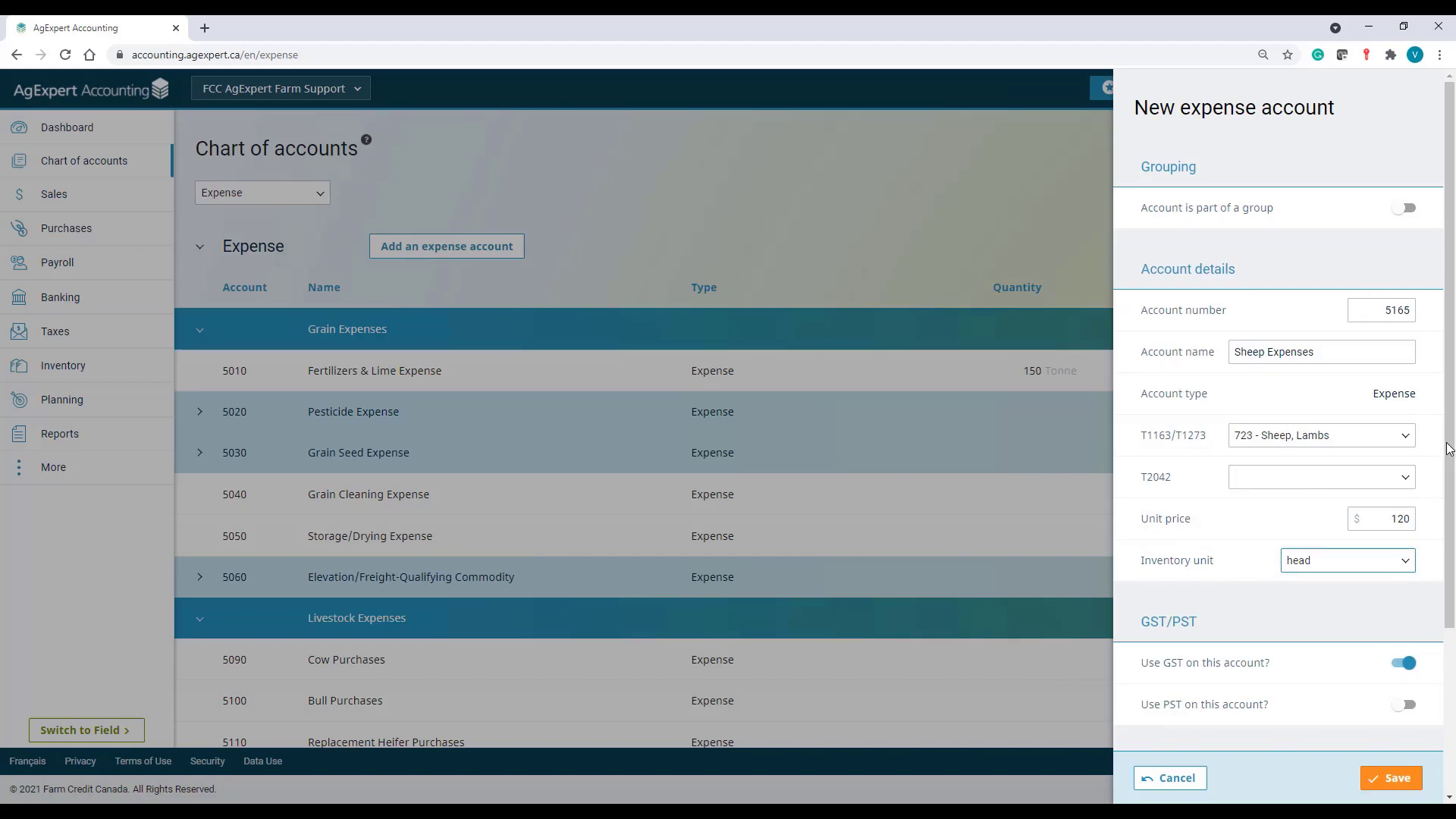
left_click(1404, 663)
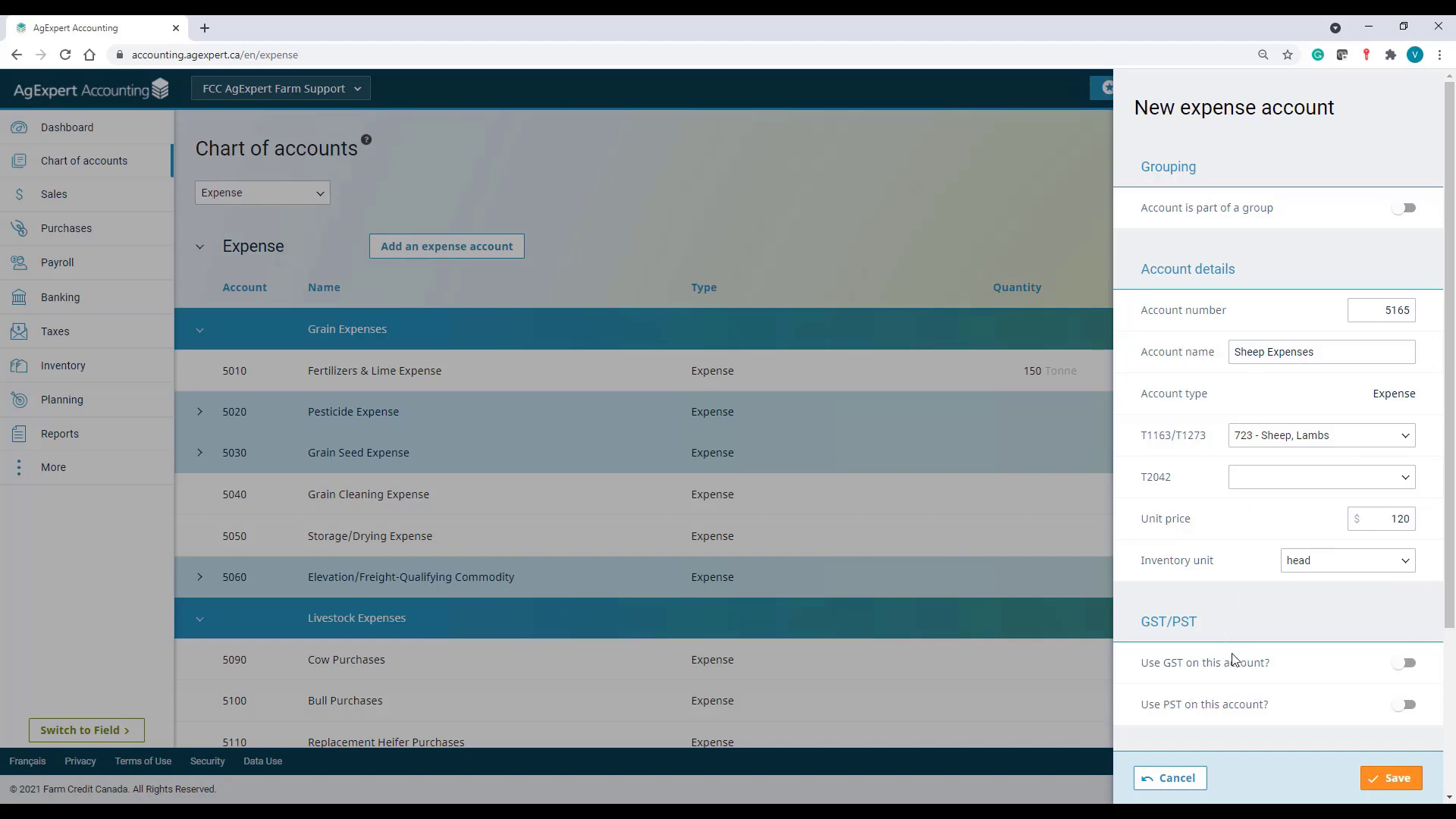
Step: Leave both GST and PST off on 5165 Sheep Expenses and save the account
left_click(1404, 664)
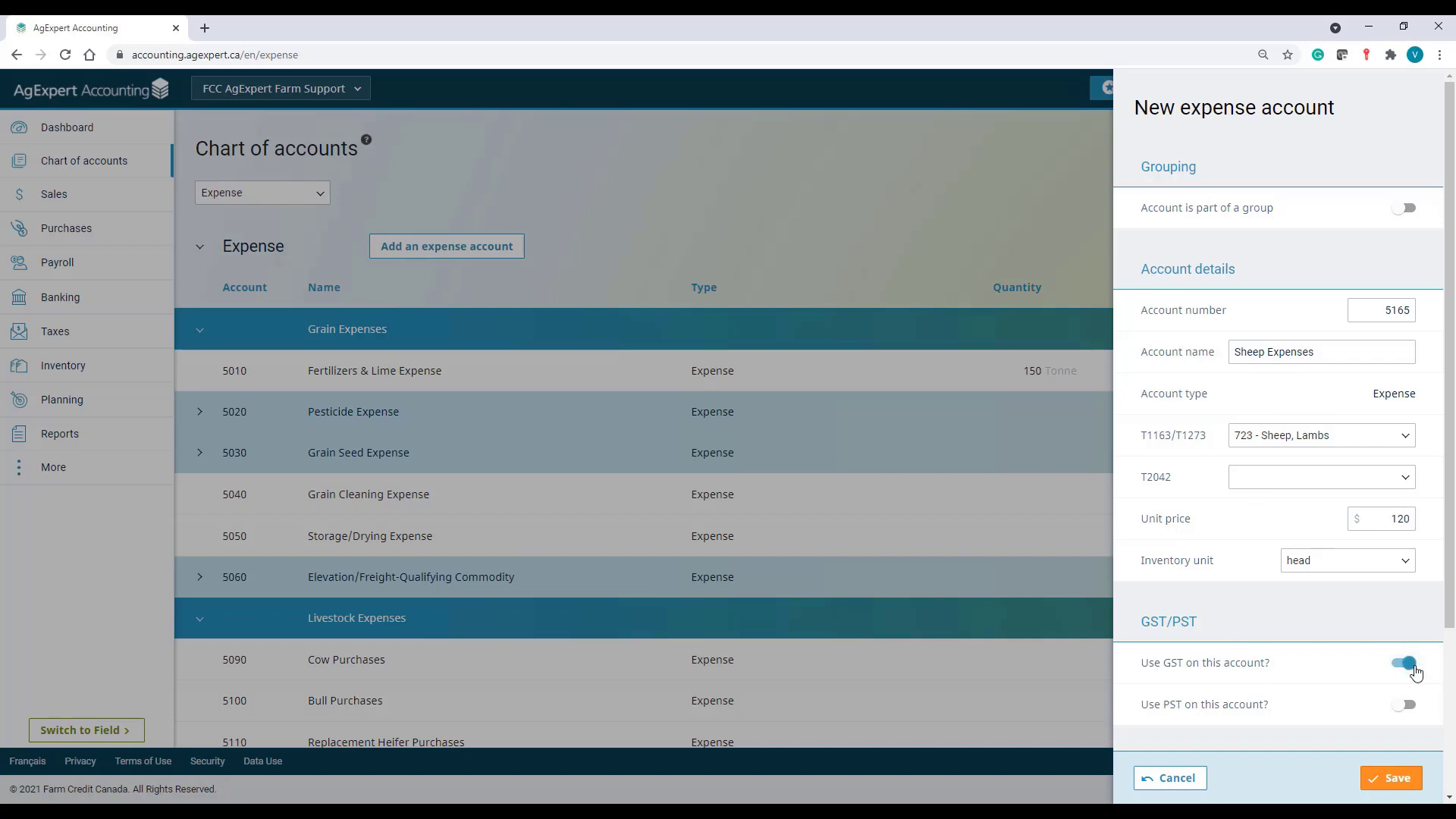
left_click(1410, 706)
left_click(1405, 666)
left_click(1403, 705)
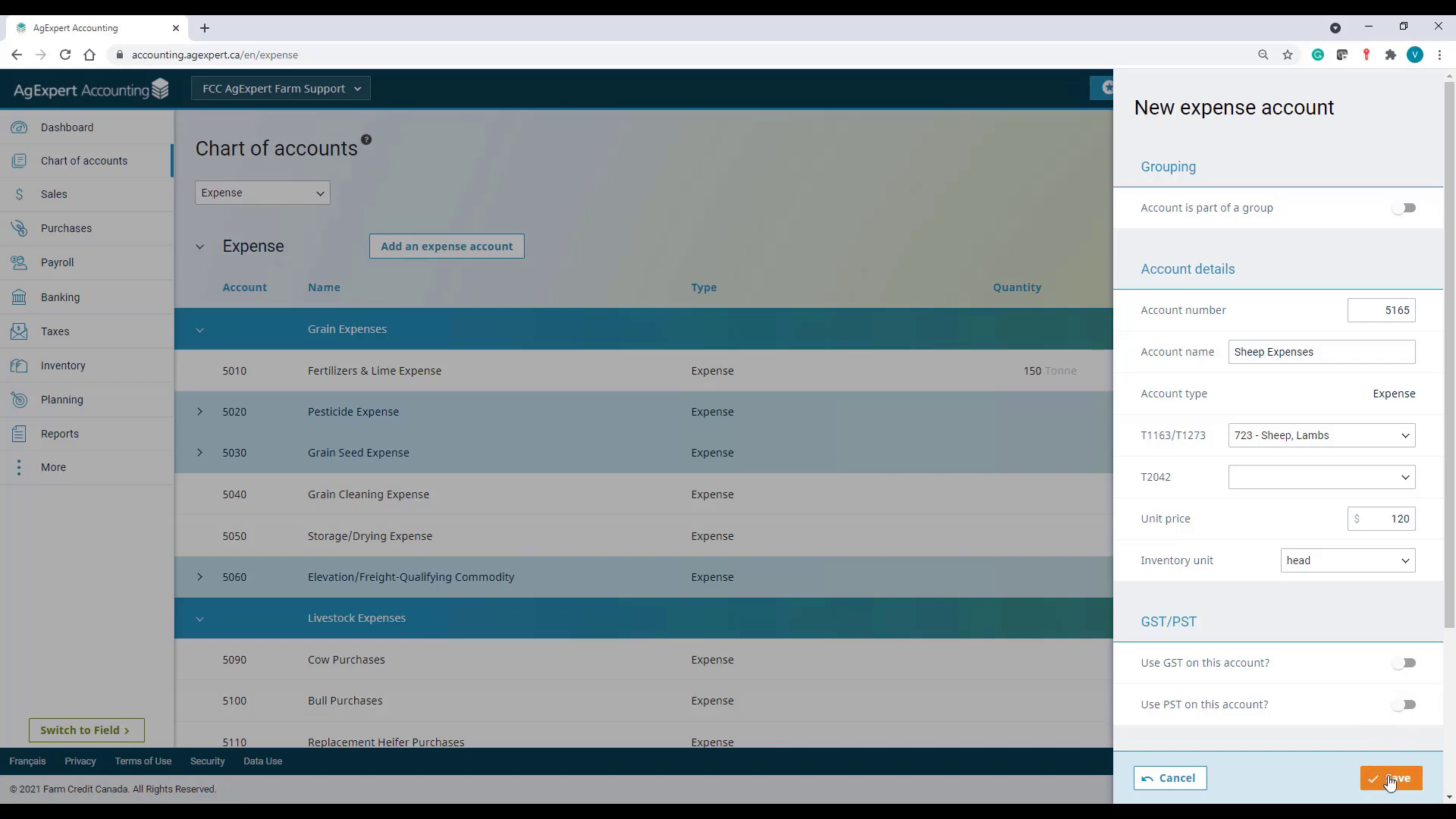
left_click(1390, 782)
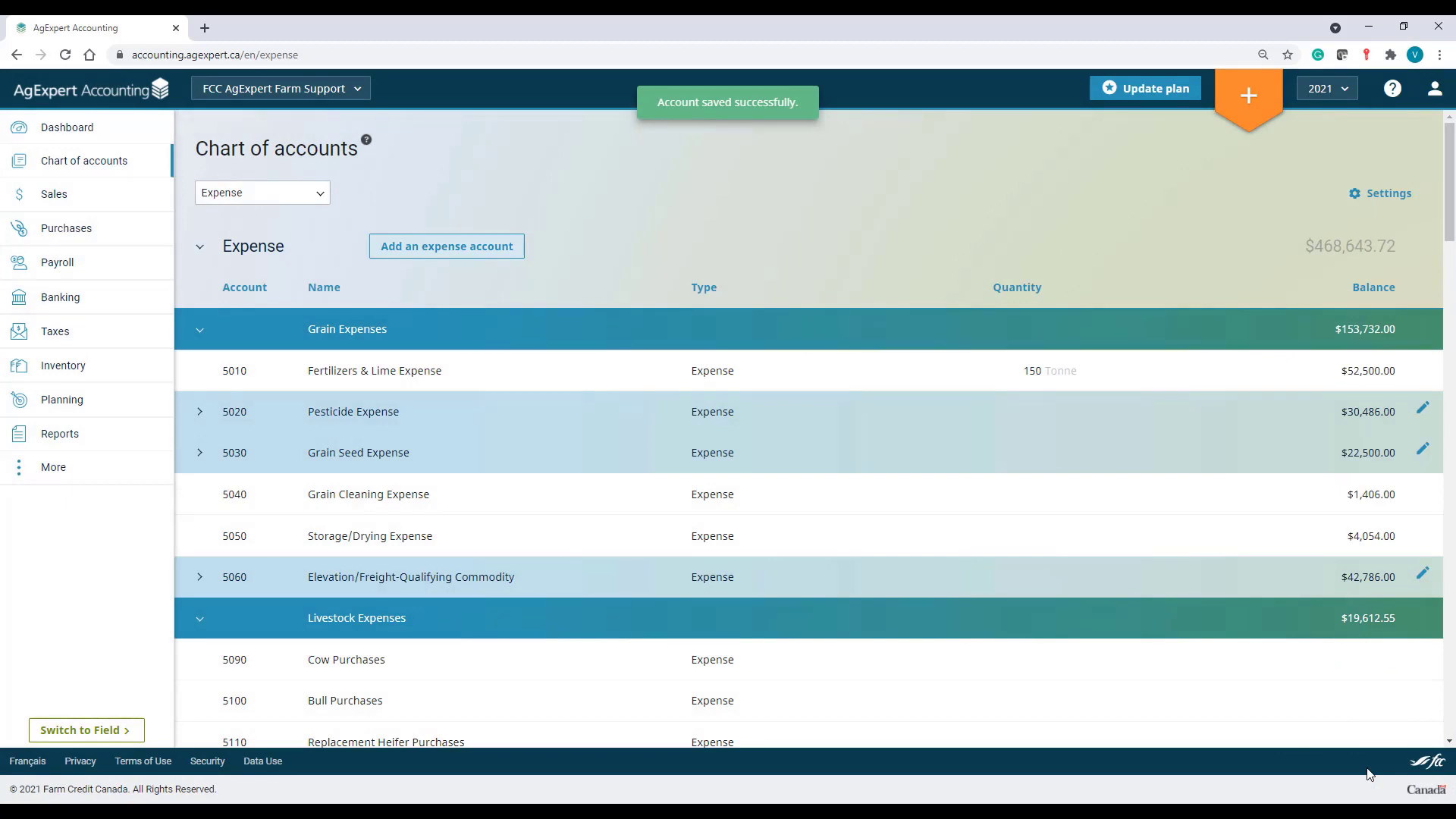
Step: List the Income accounts, then start a new Deposit from the Sales page
left_click(235, 194)
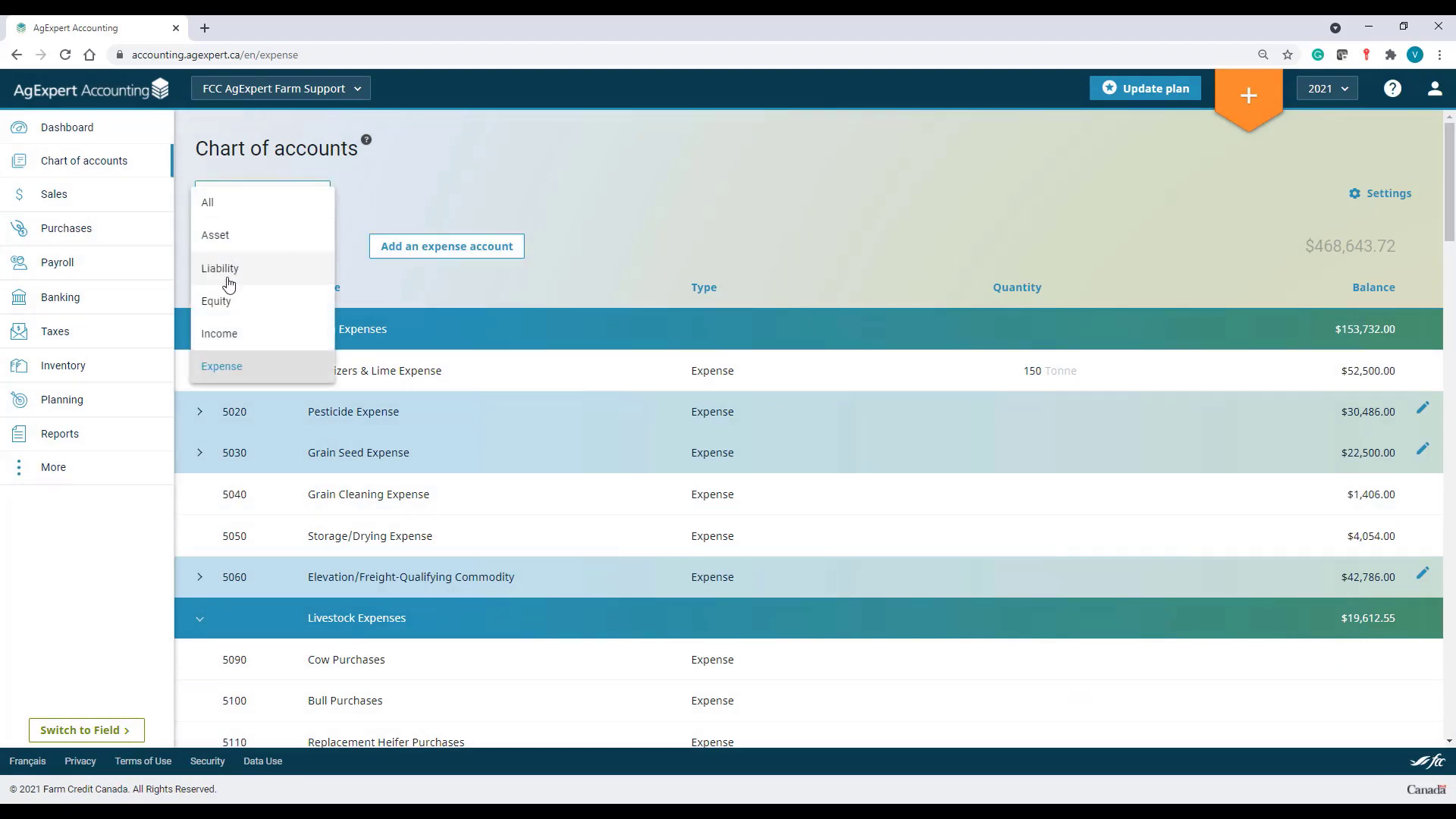
left_click(221, 336)
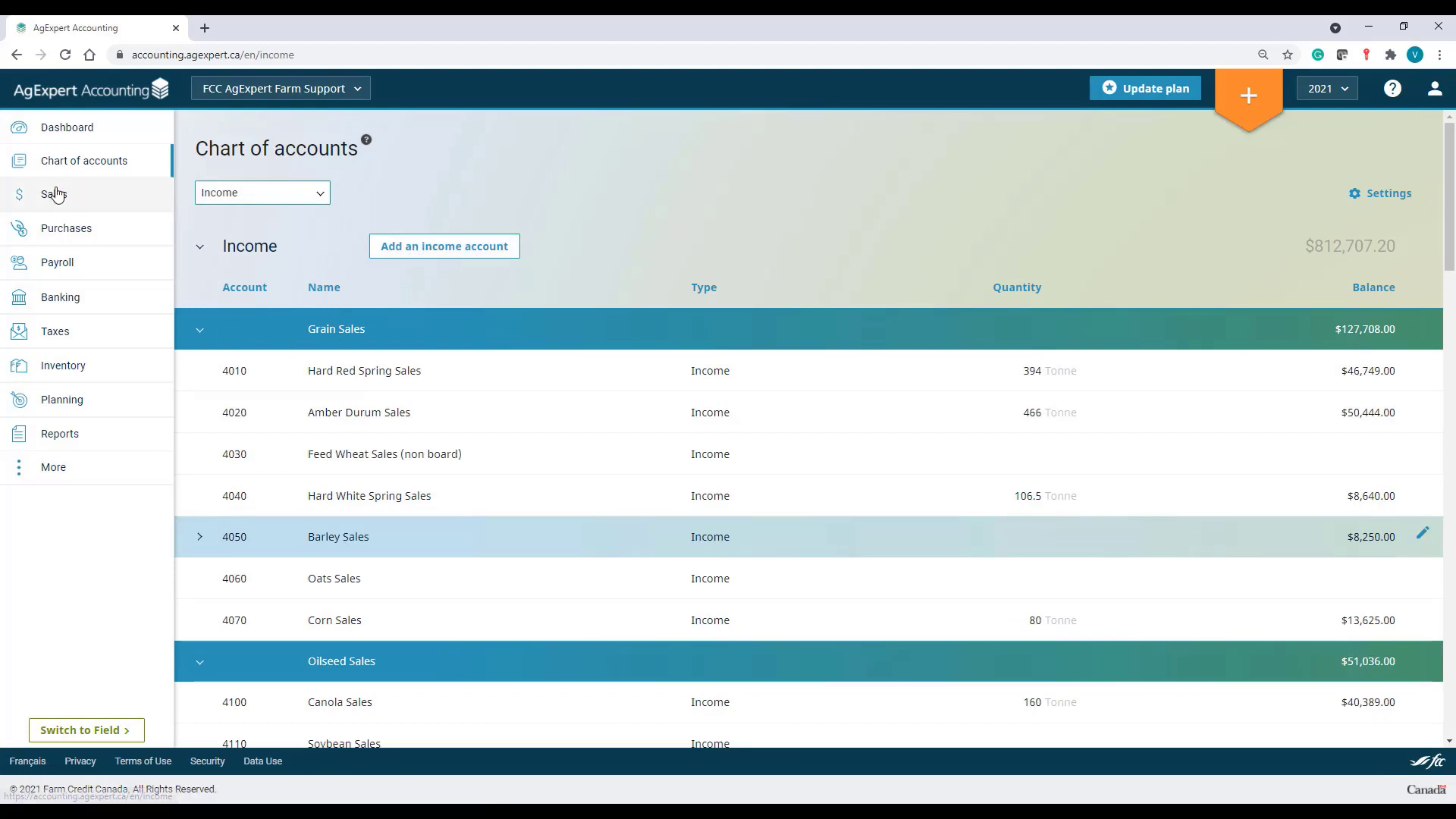
left_click(97, 194)
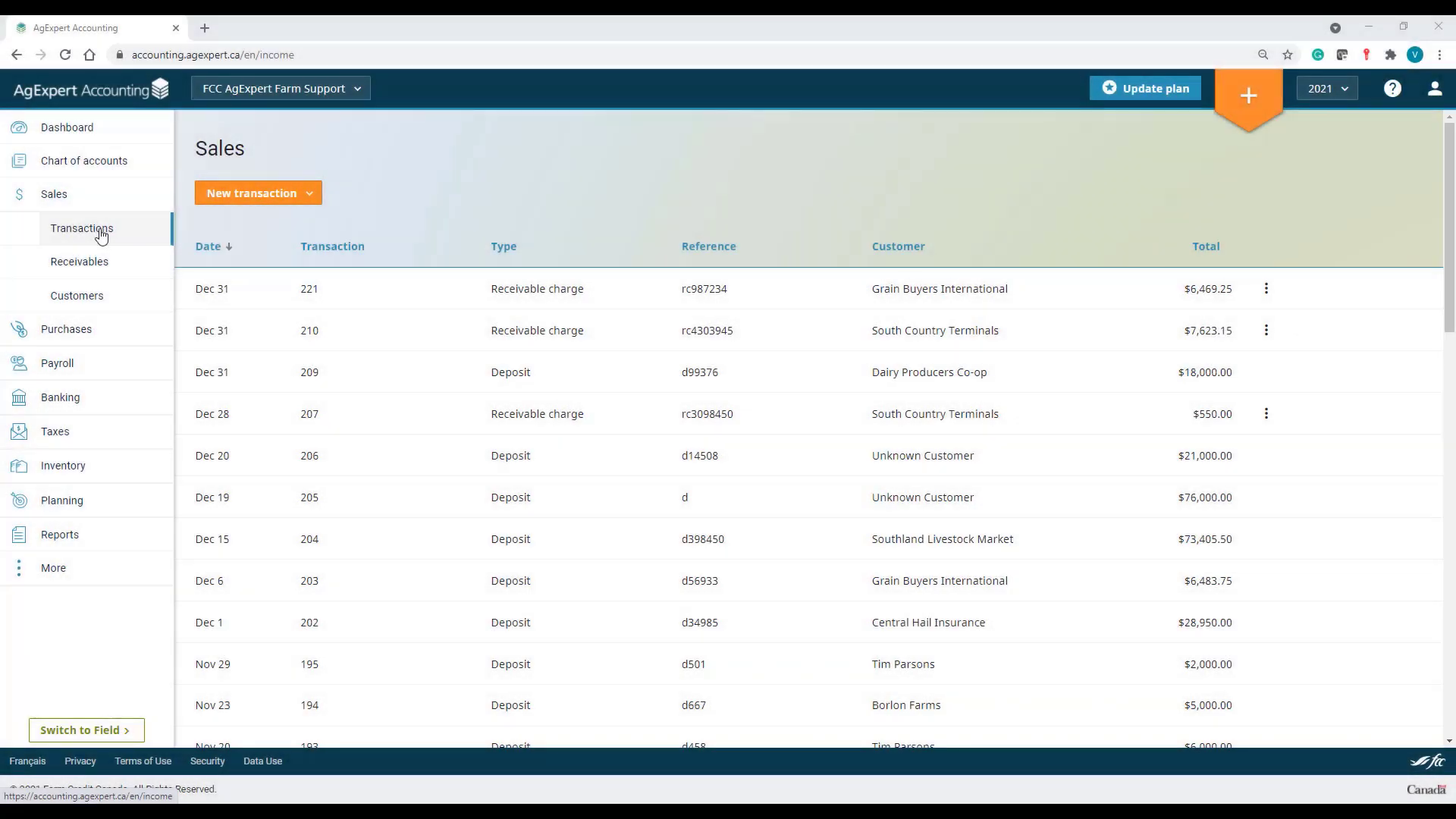
left_click(238, 194)
left_click(224, 228)
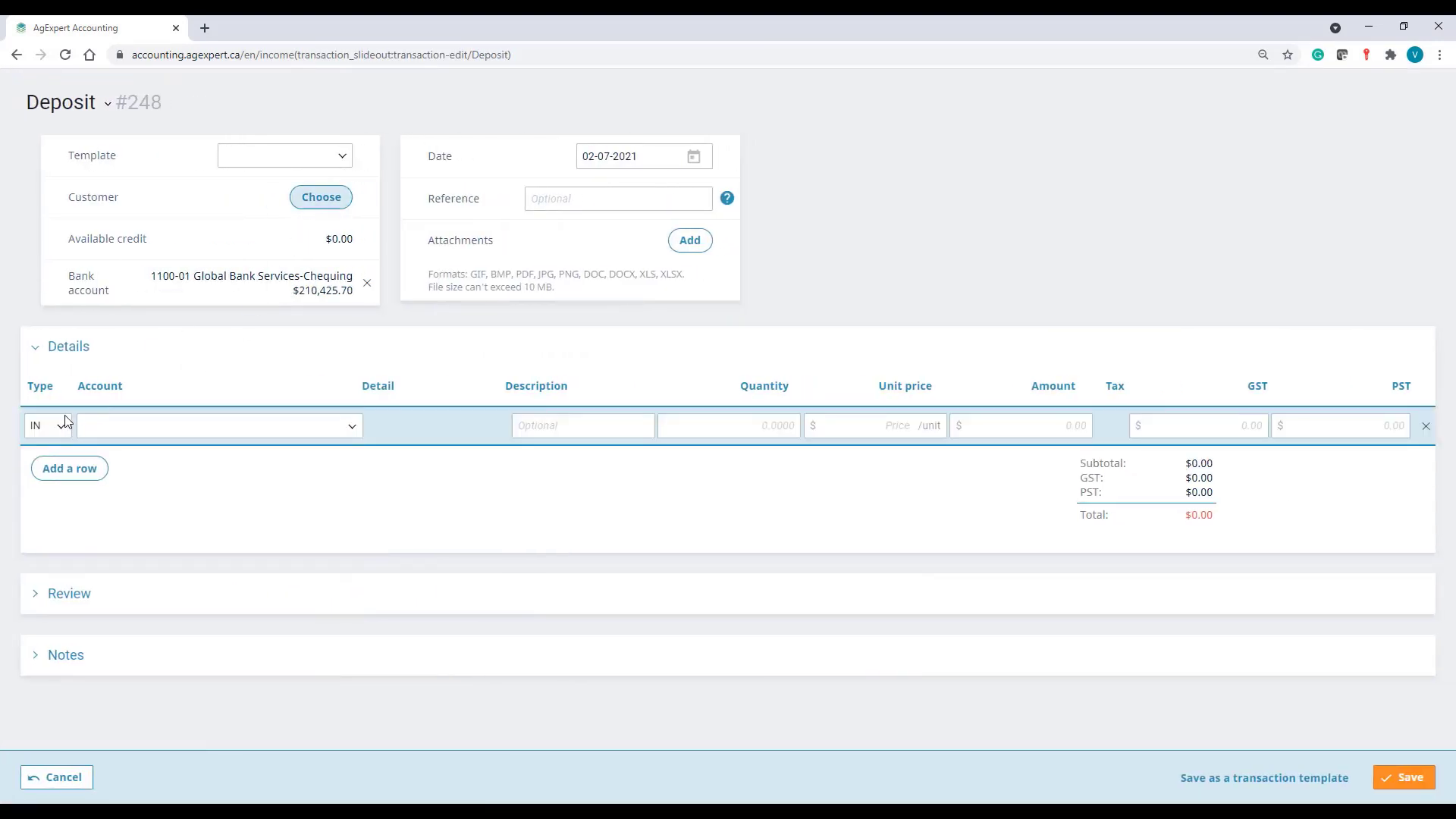
Step: Cancel a new income account from the deposit line, then discard the deposit
left_click(254, 431)
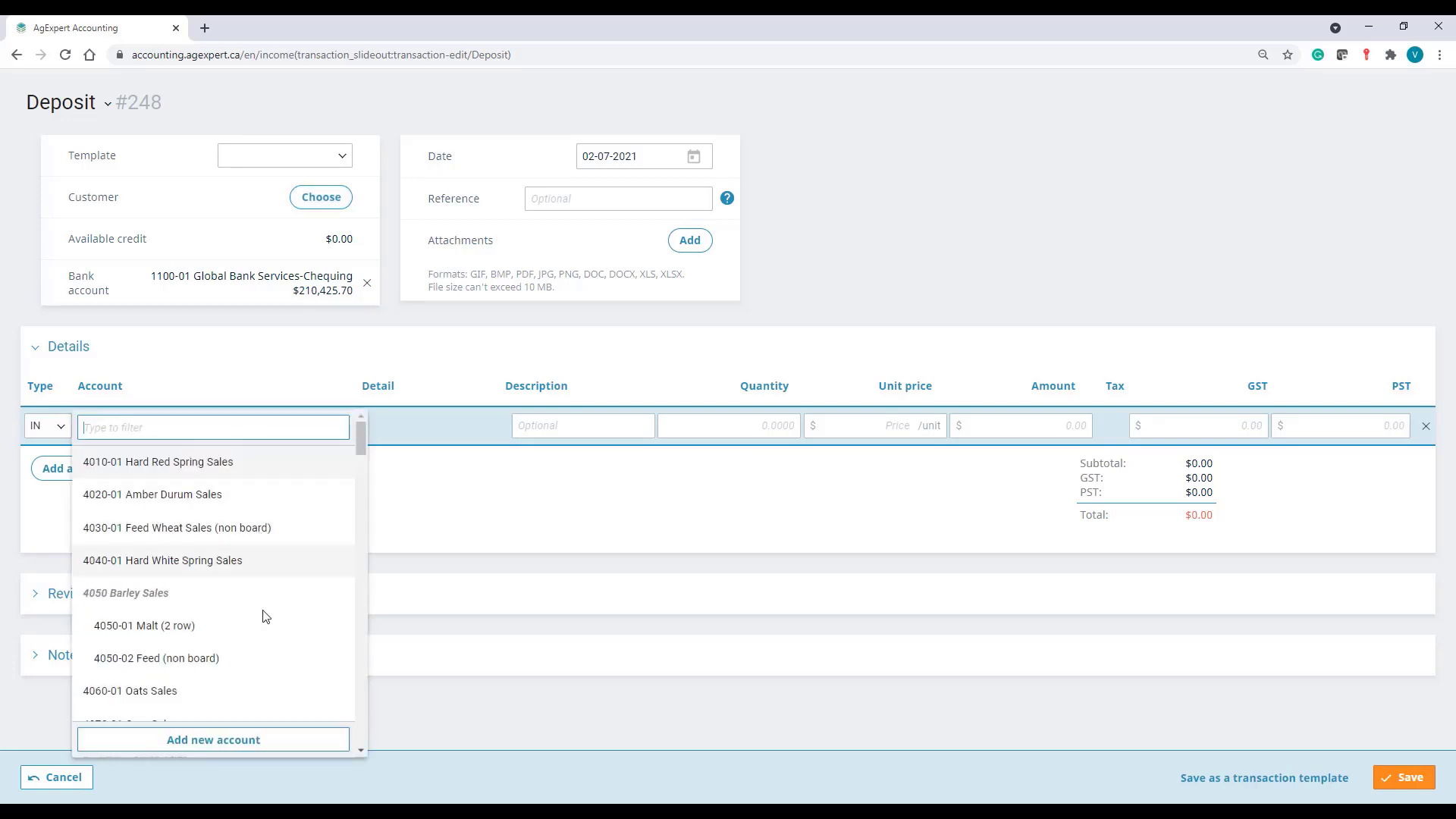
left_click(212, 741)
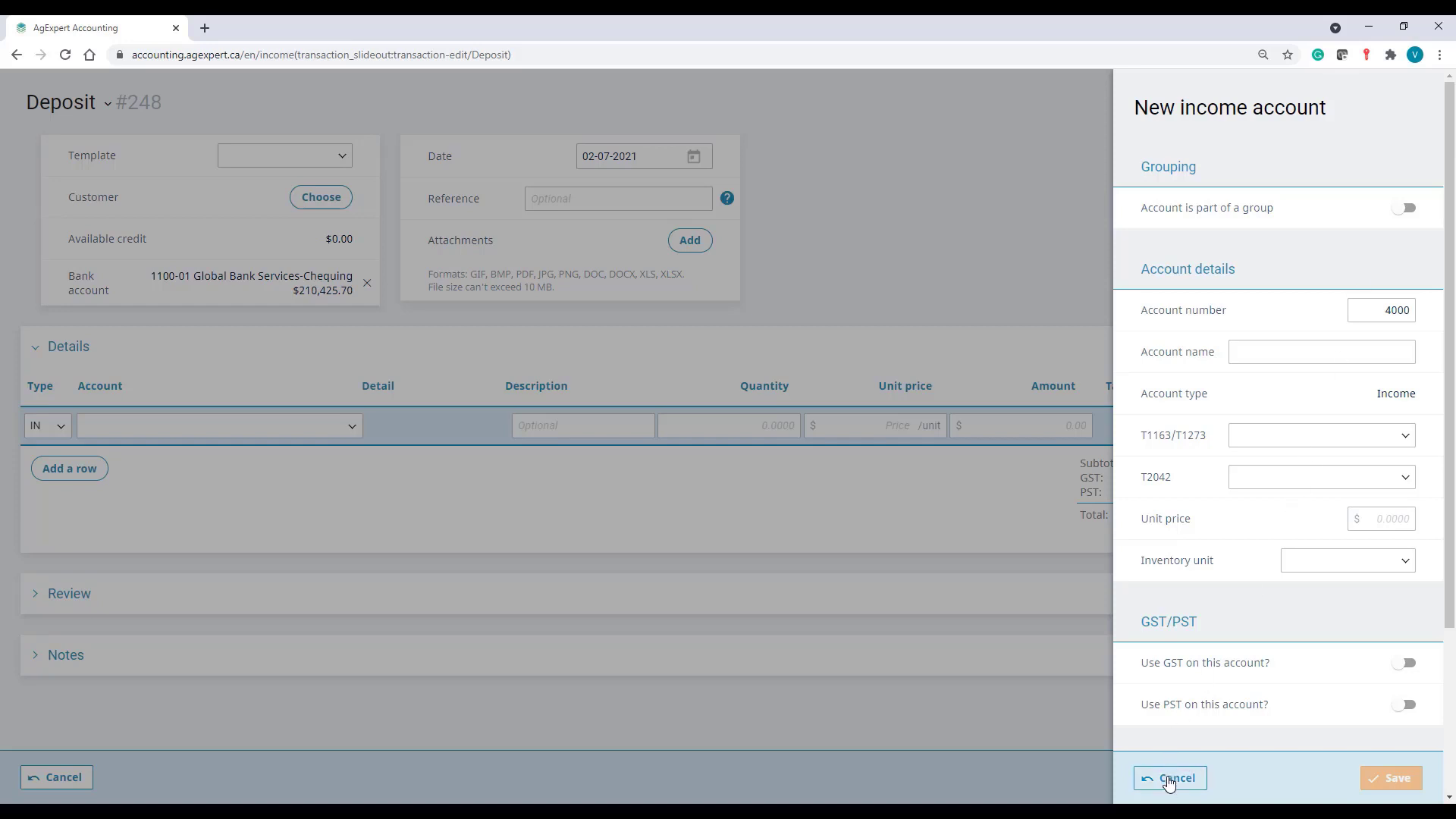
left_click(1169, 782)
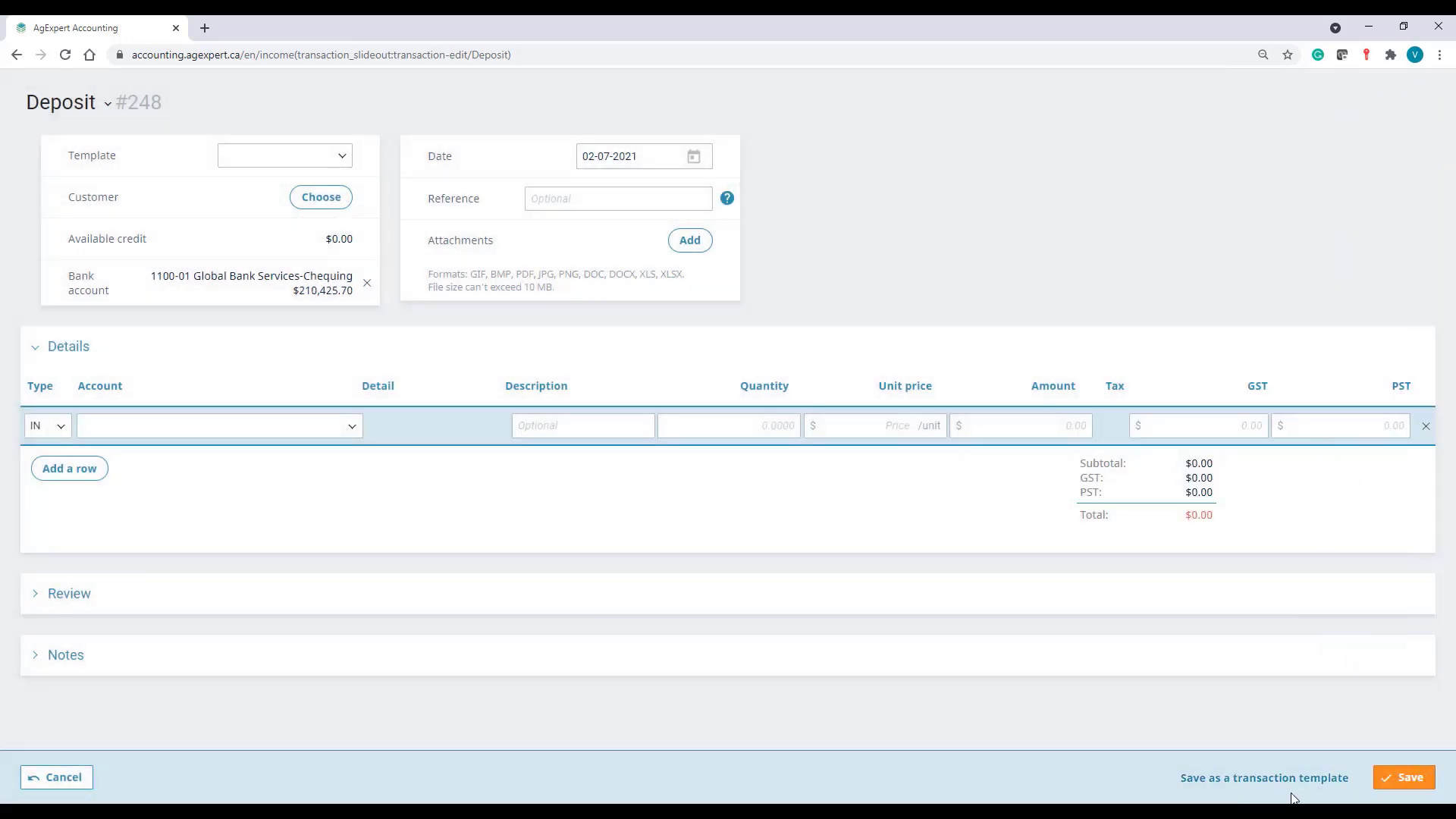
left_click(30, 781)
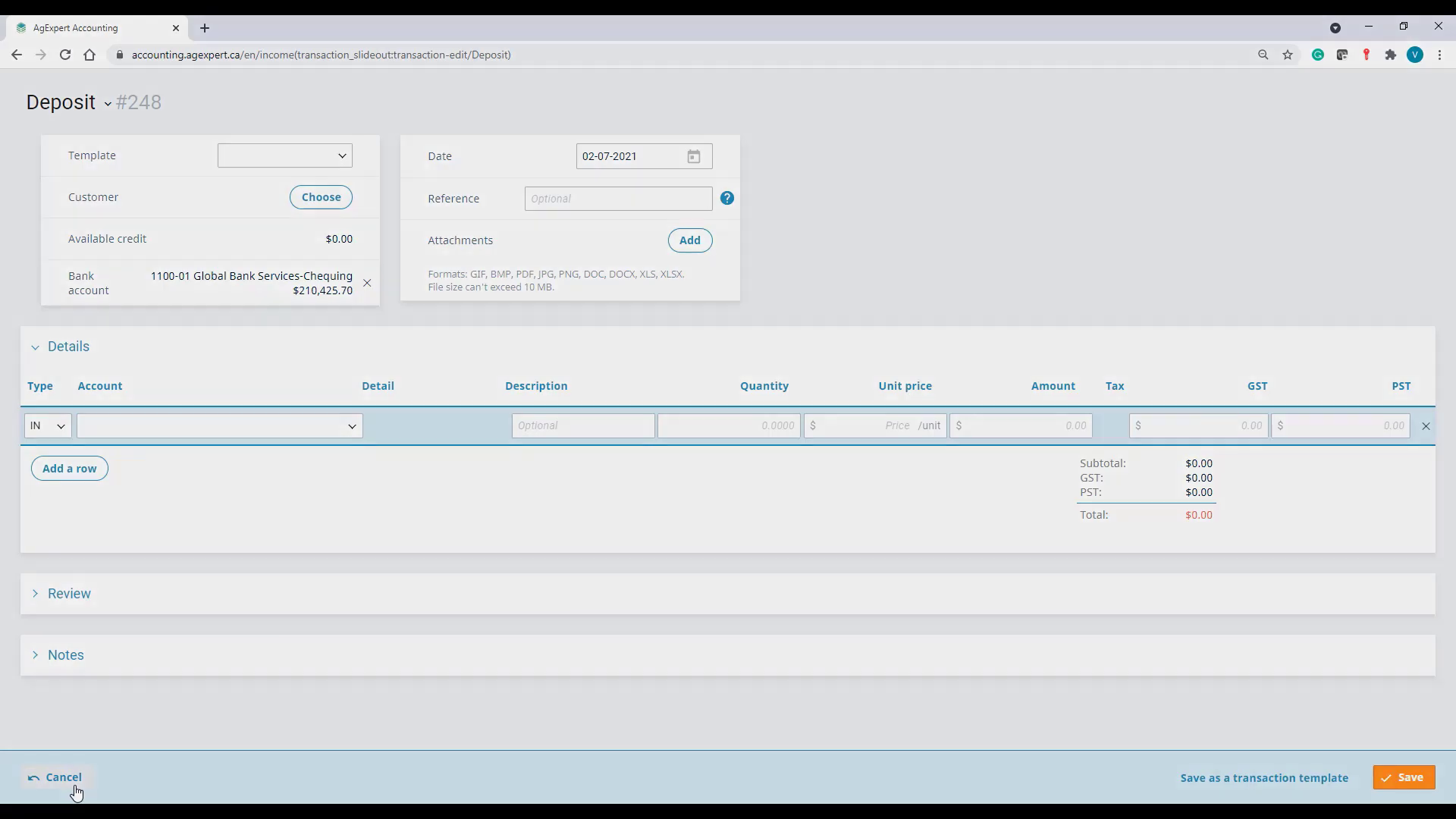